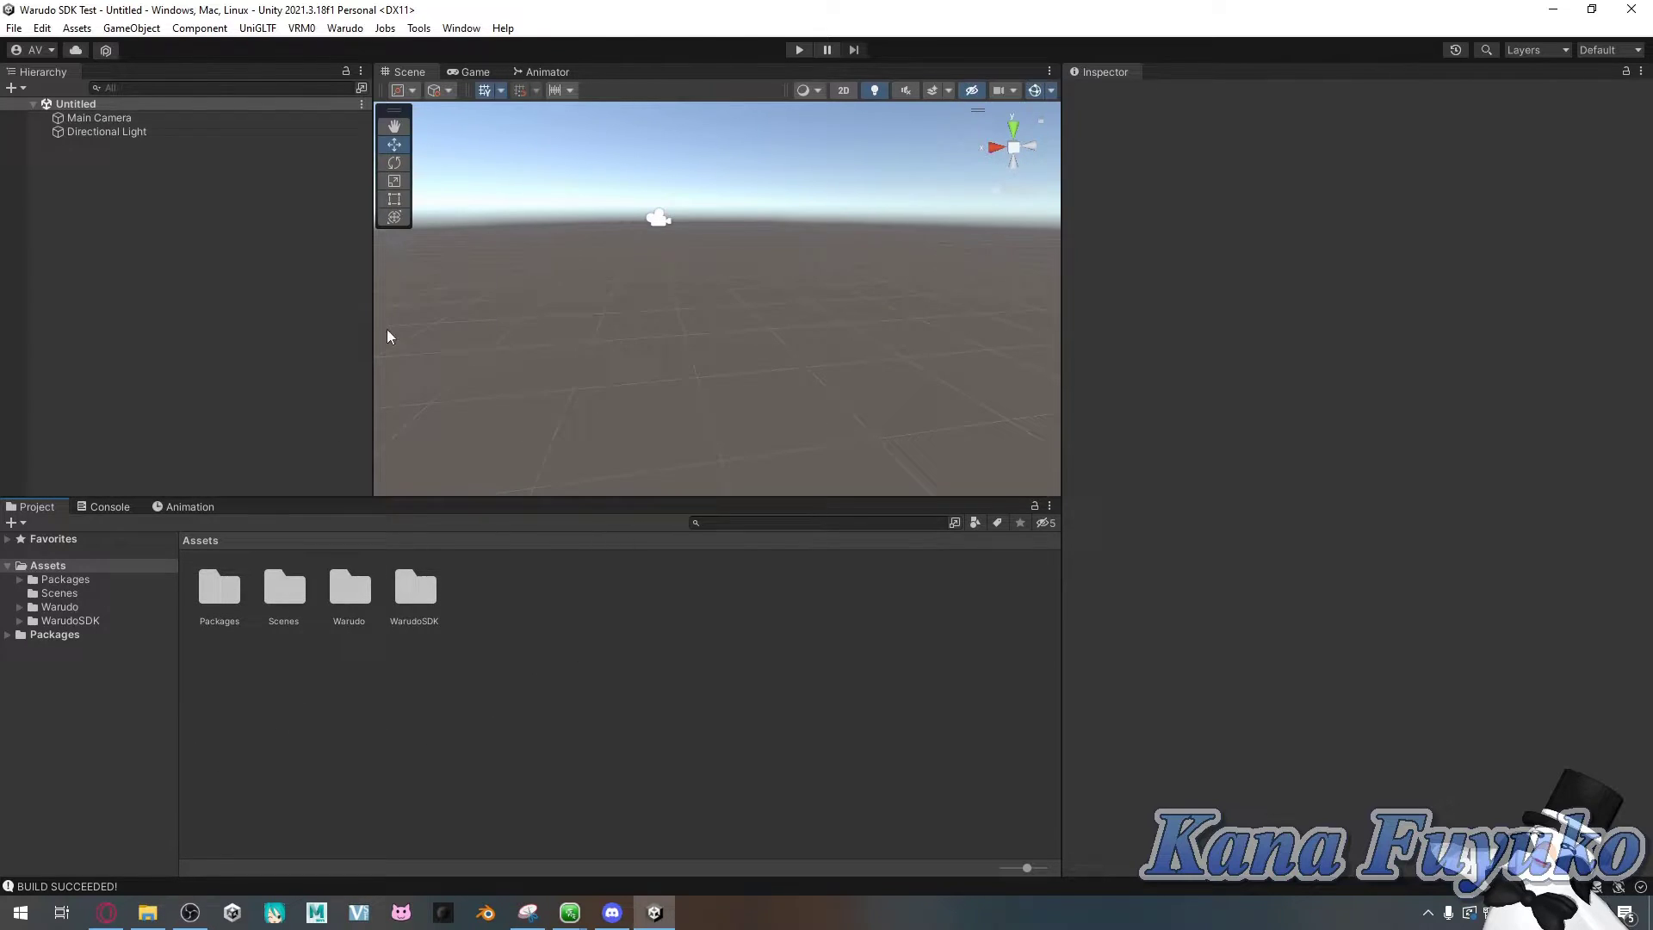
Create a new Warudo mod named Kana, then bring up the avatar model folder in File Explorer
left_click(347, 27)
mouse_move(380, 39)
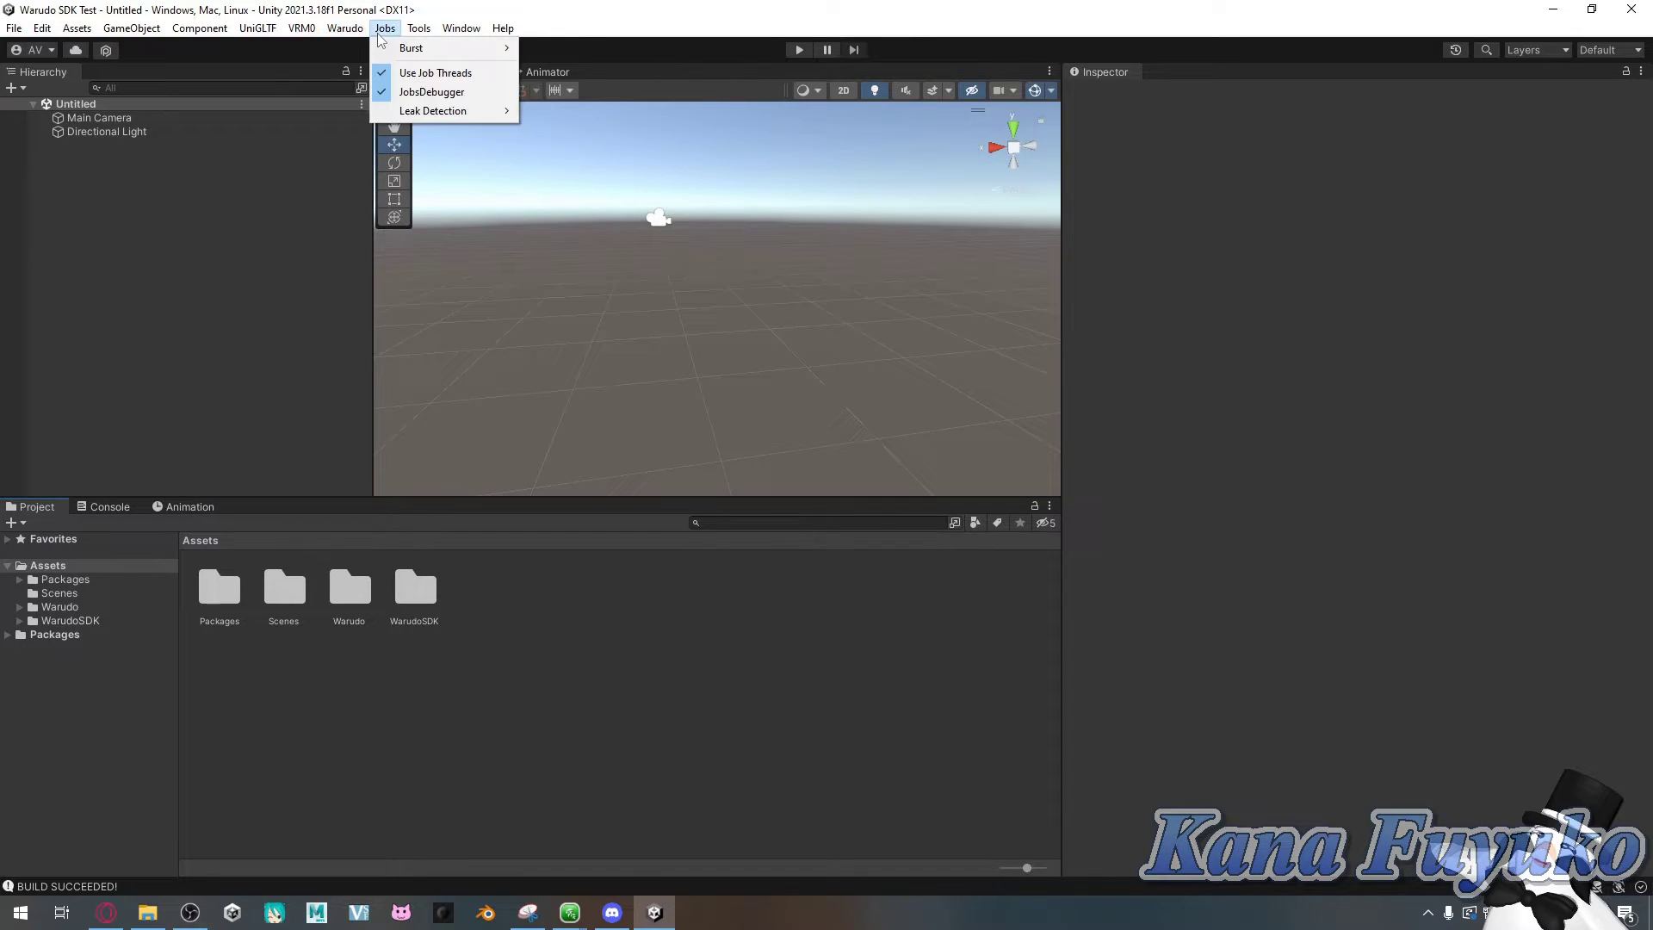
left_click(360, 47)
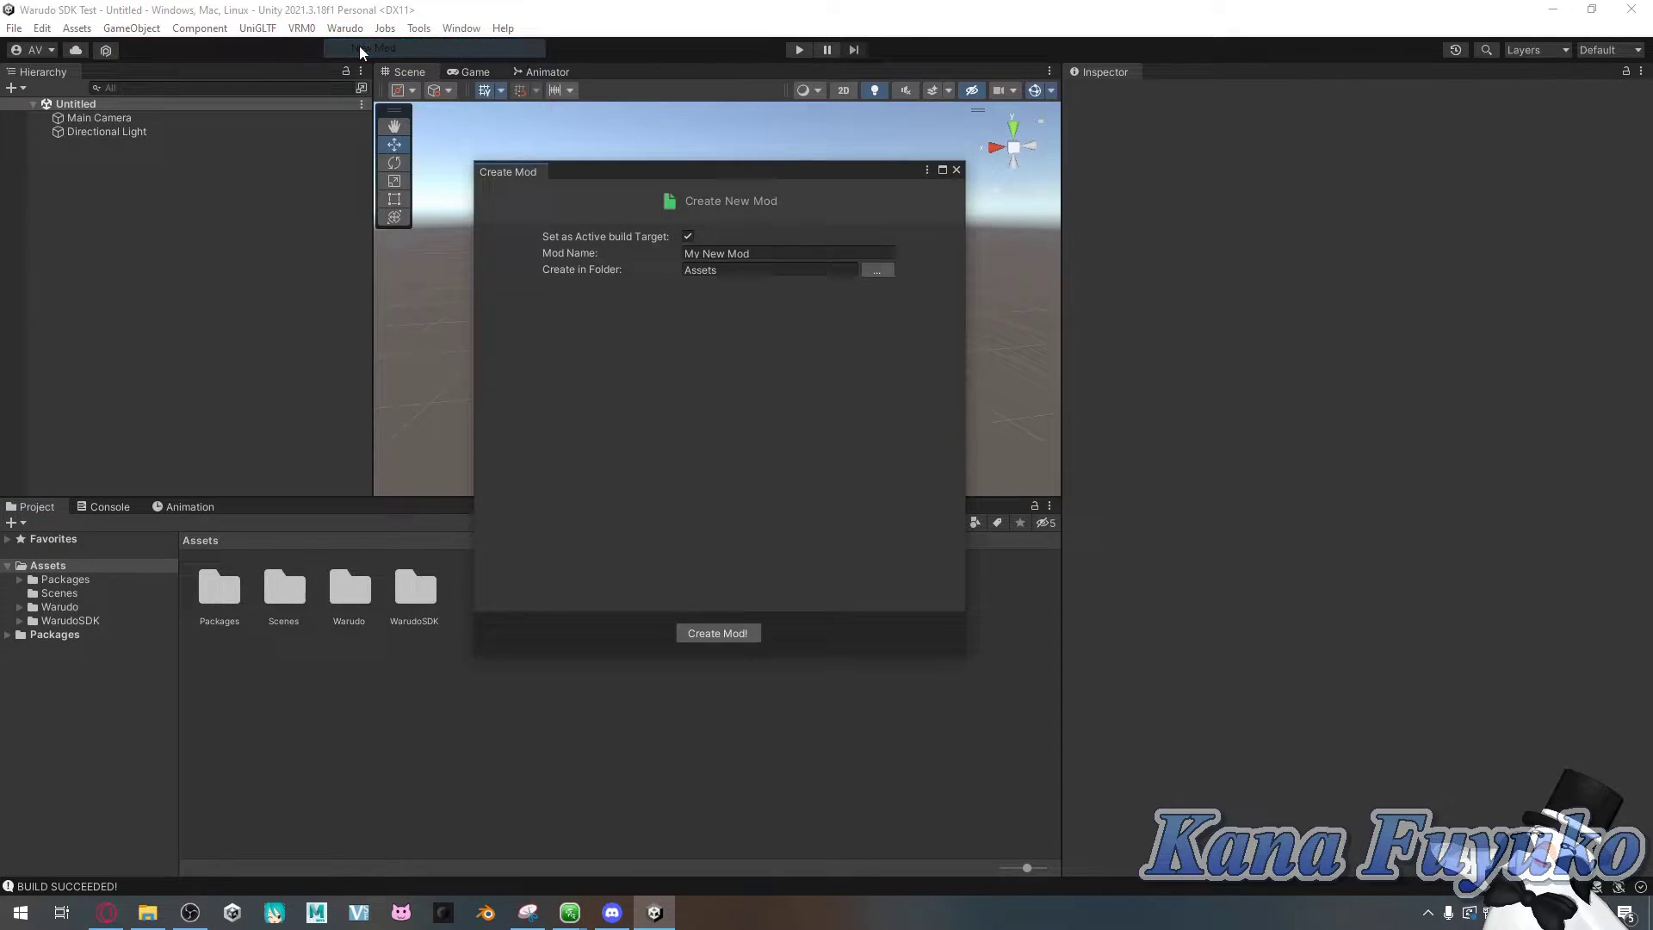
left_click(719, 253)
type("Kana")
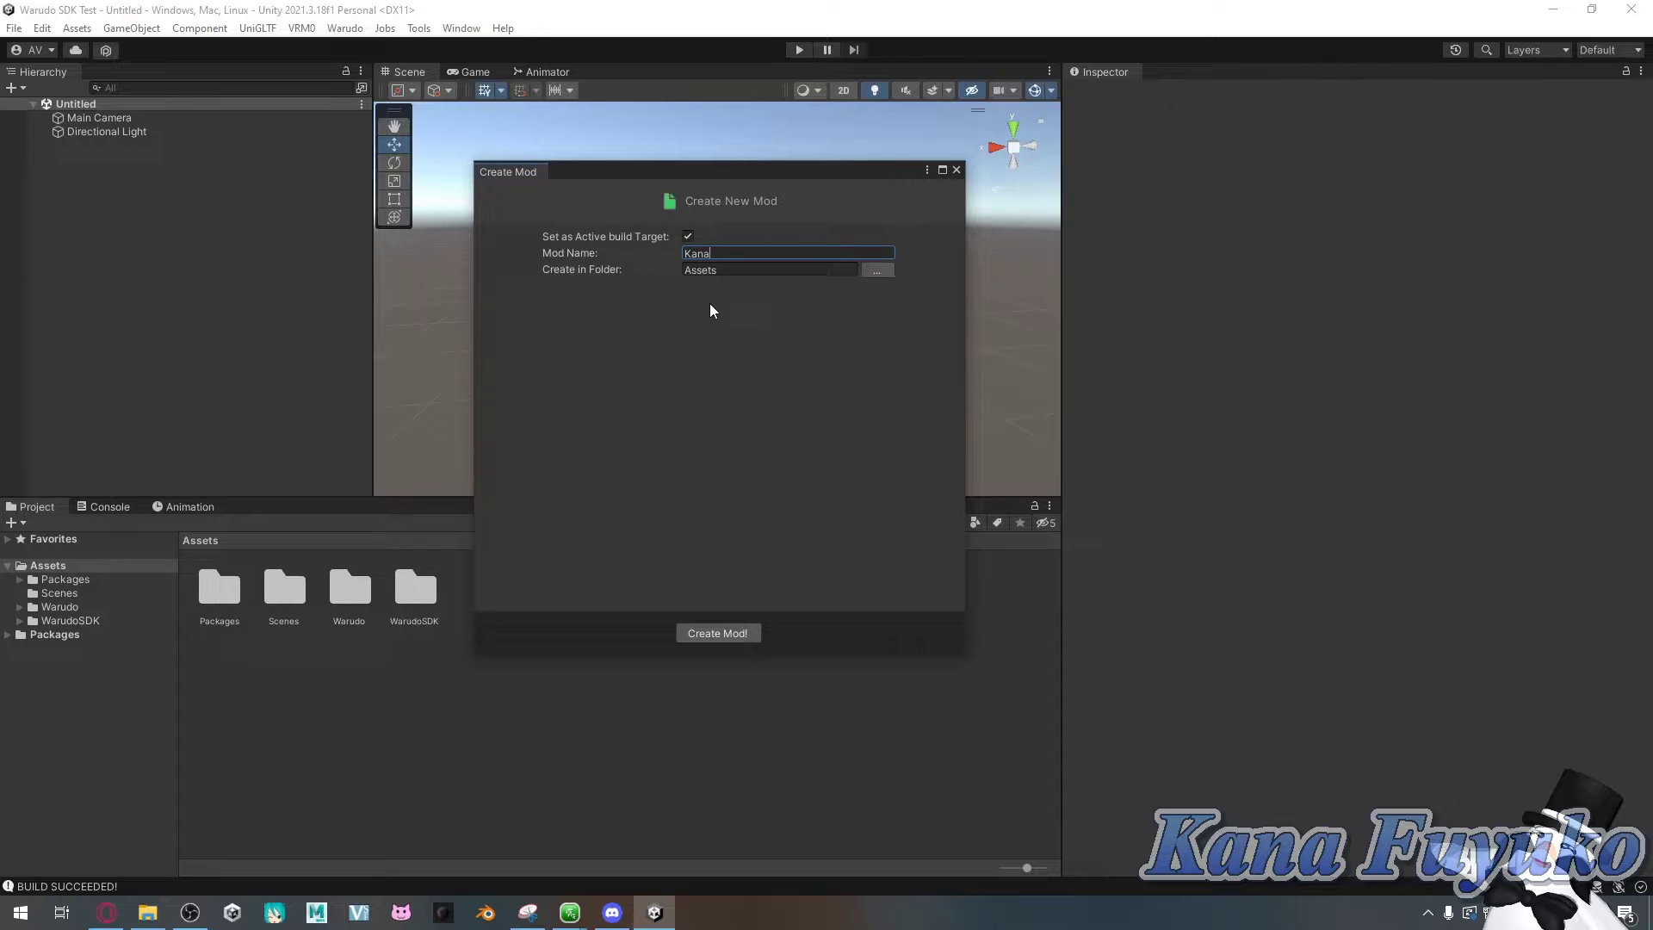
left_click(706, 635)
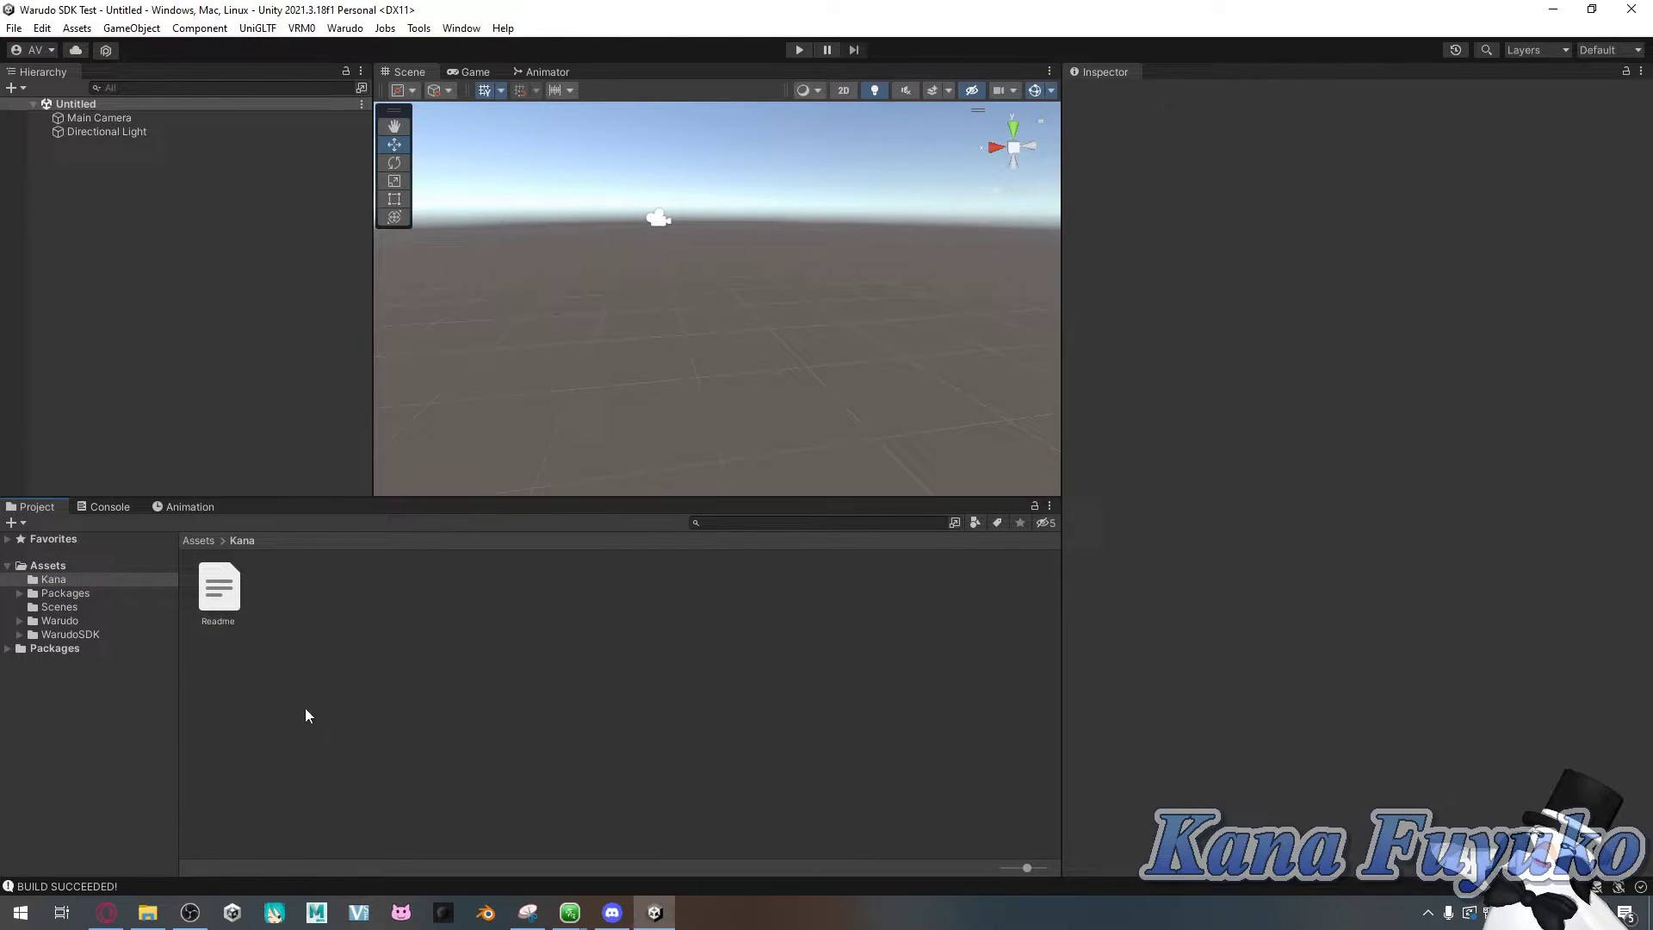
left_click(147, 912)
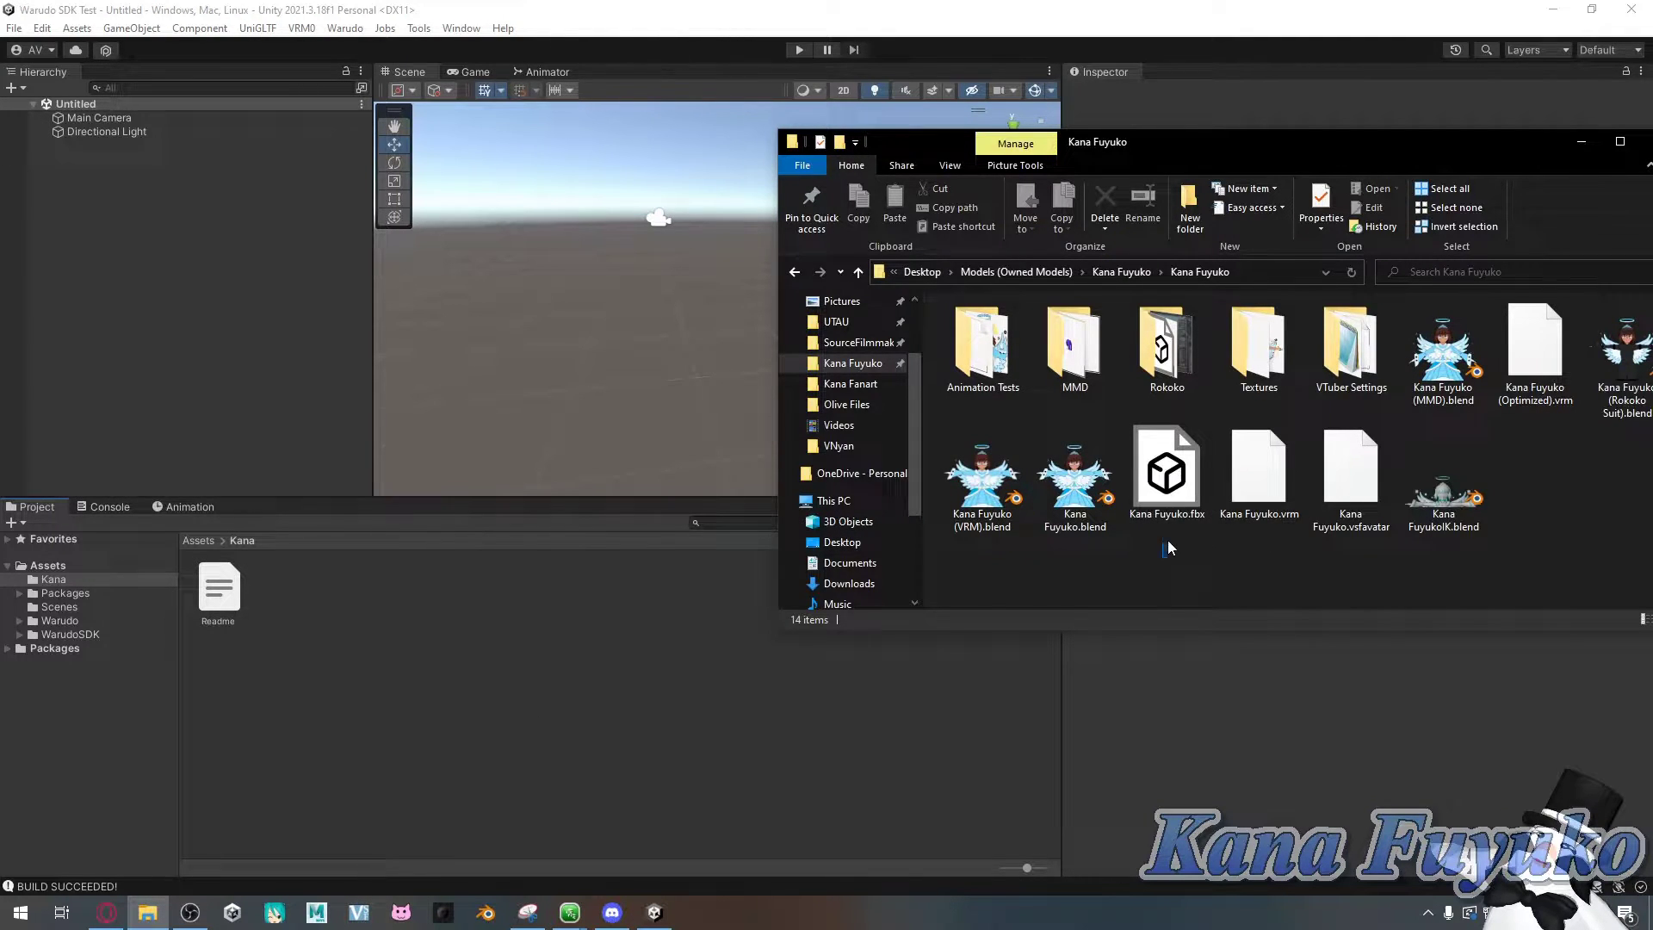
Drag Kana Fuyuko.fbx and the Textures folder from File Explorer into Unity's Kana folder
left_click_drag(1169, 548, 1201, 556)
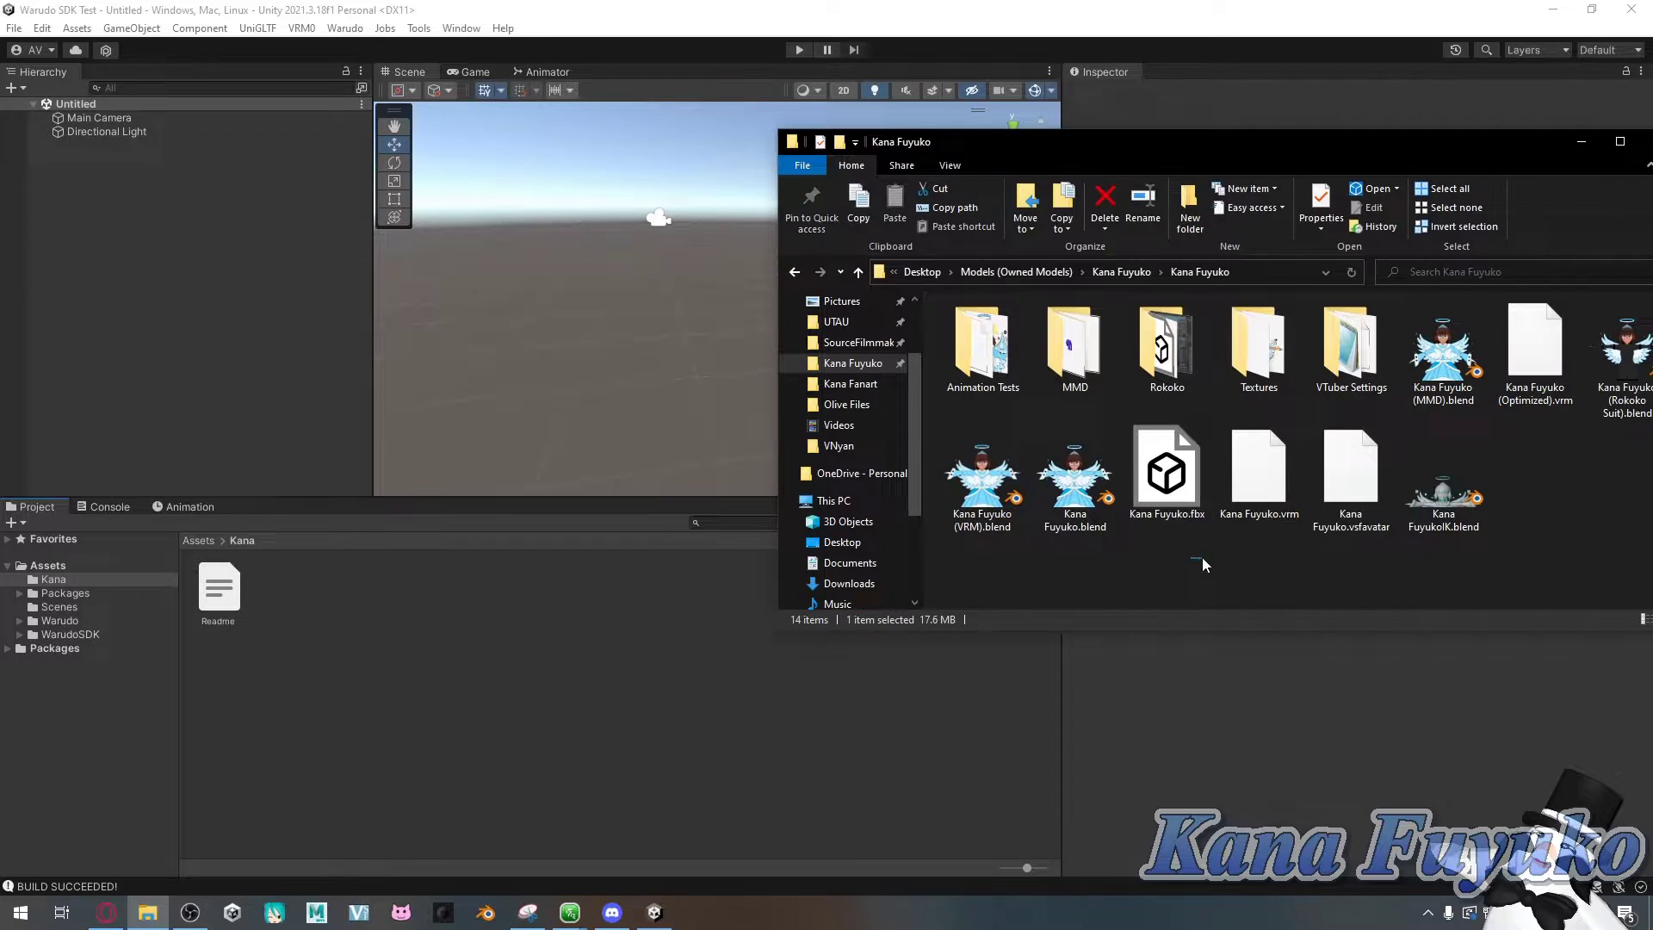
left_click(1177, 474)
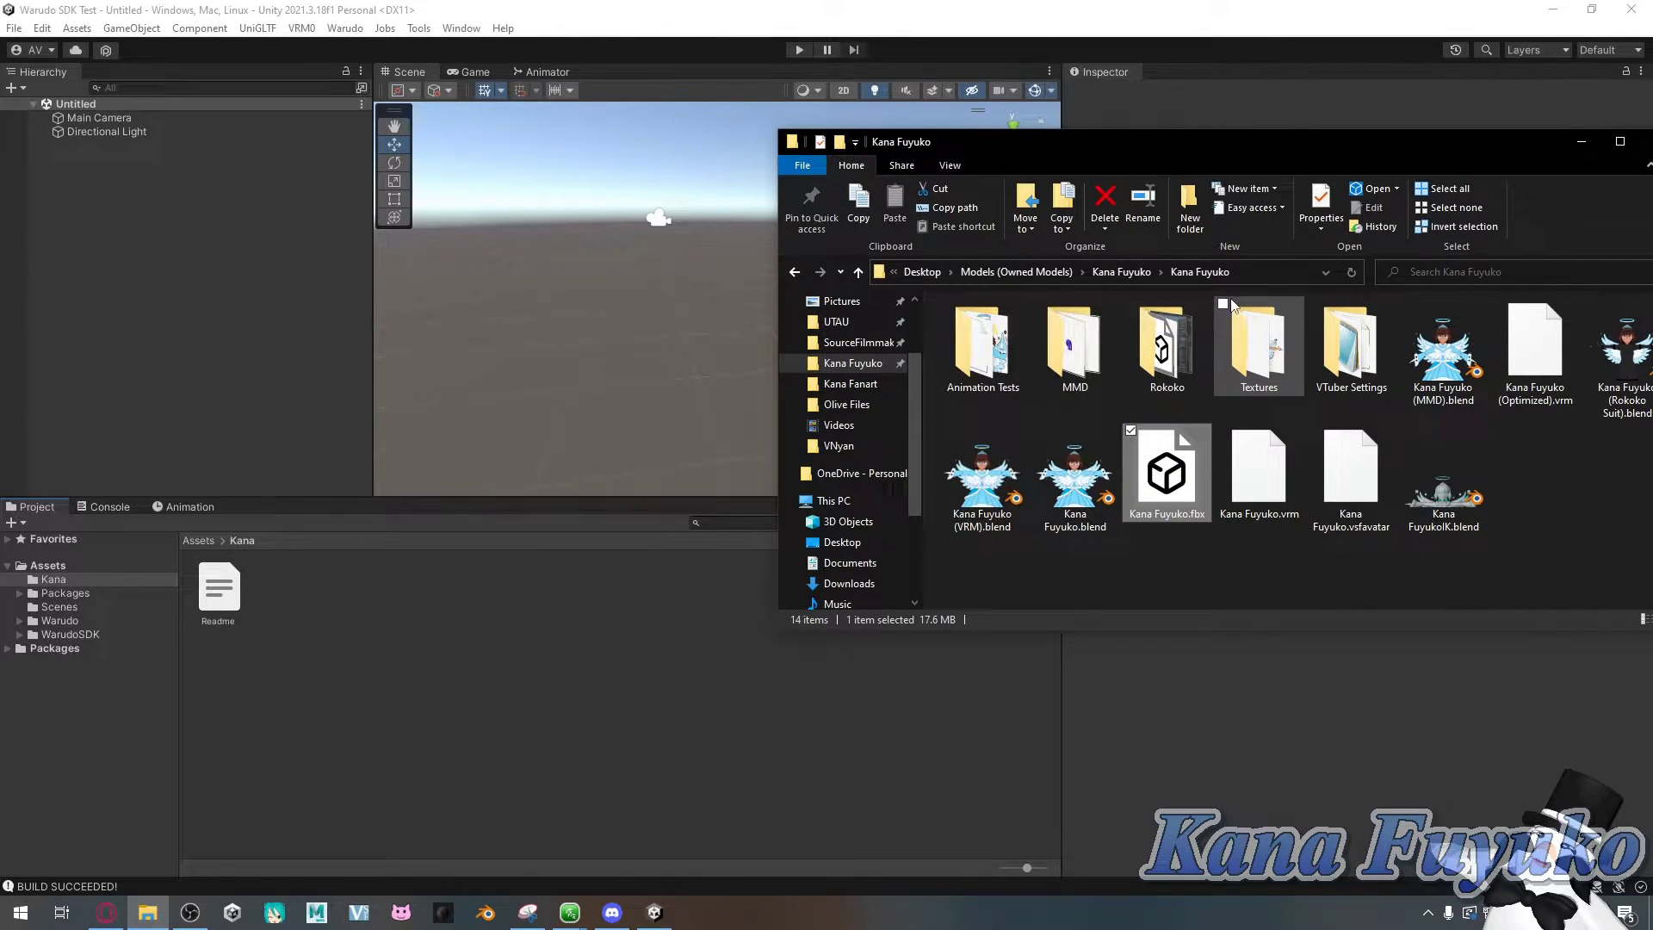
left_click(1257, 317, "ctrl")
left_click_drag(1259, 354, 416, 628)
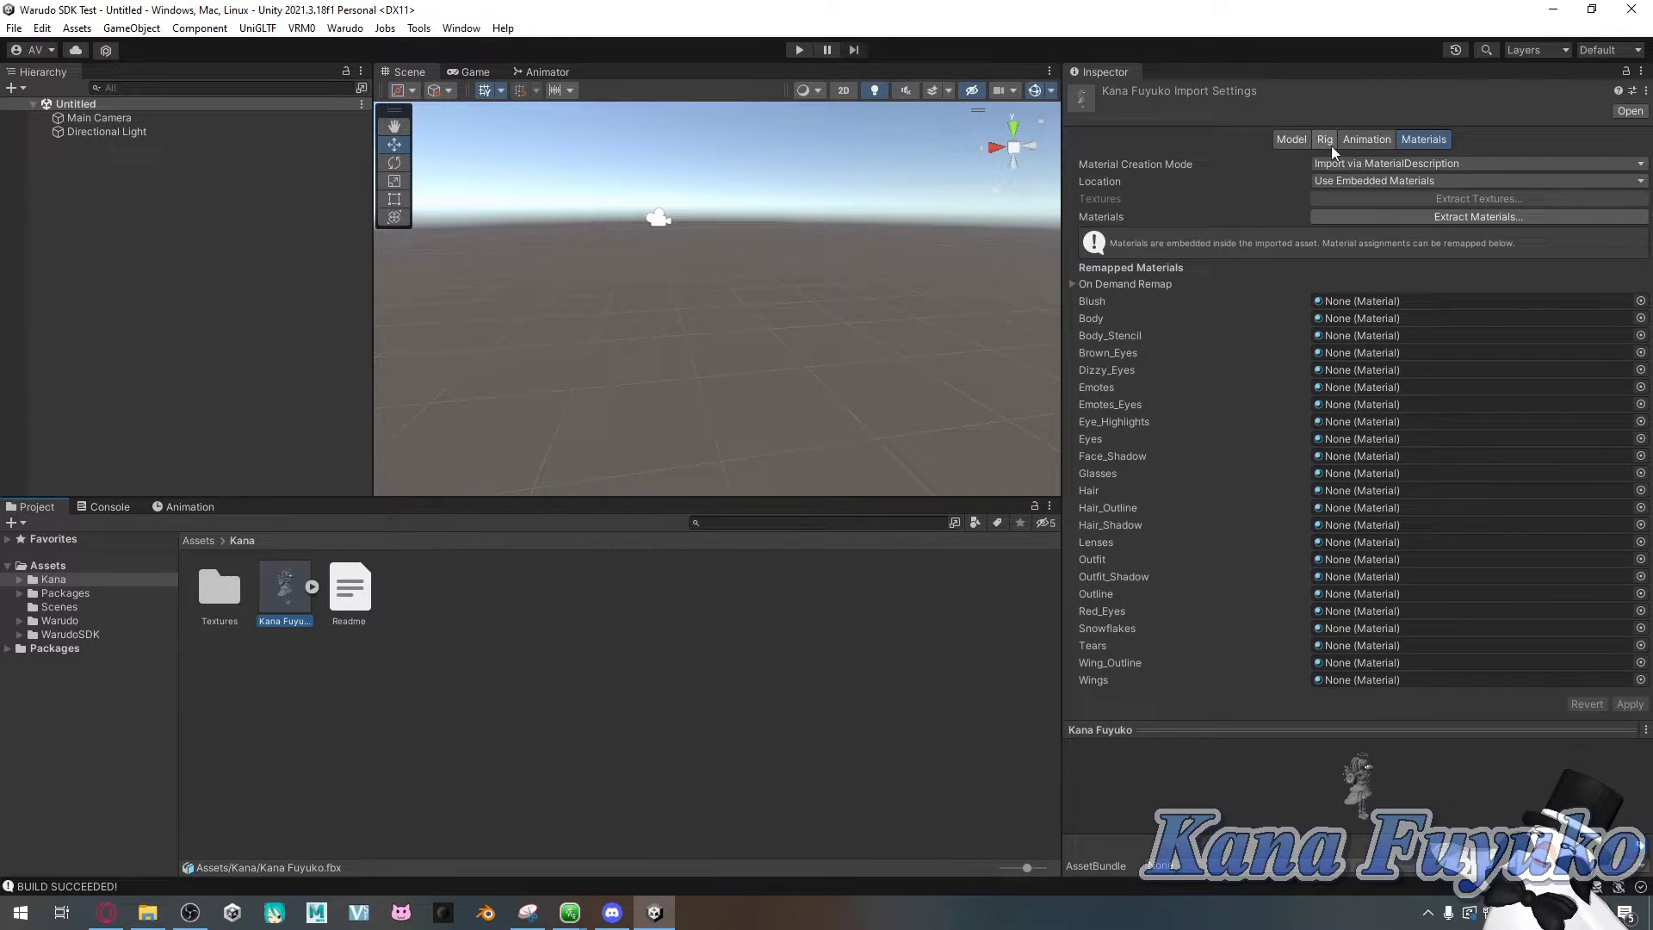
Try a Humanoid rig for Kana Fuyuko.fbx, then revert to keep it Generic
left_click(1324, 140)
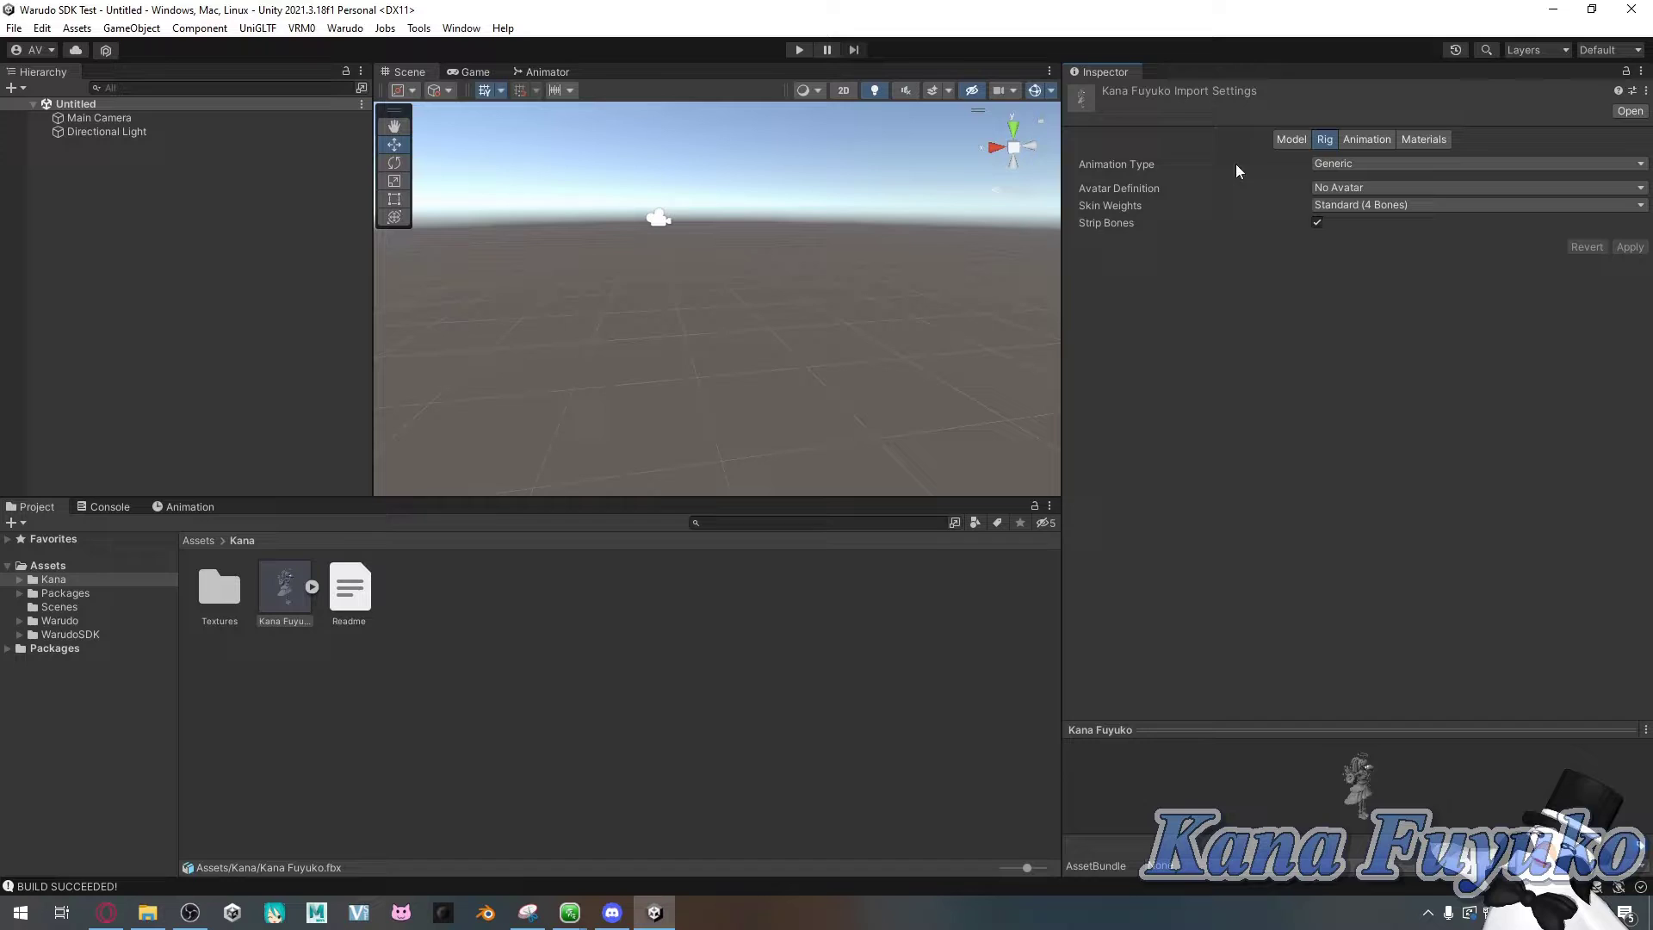
left_click(1345, 169)
left_click(1376, 245)
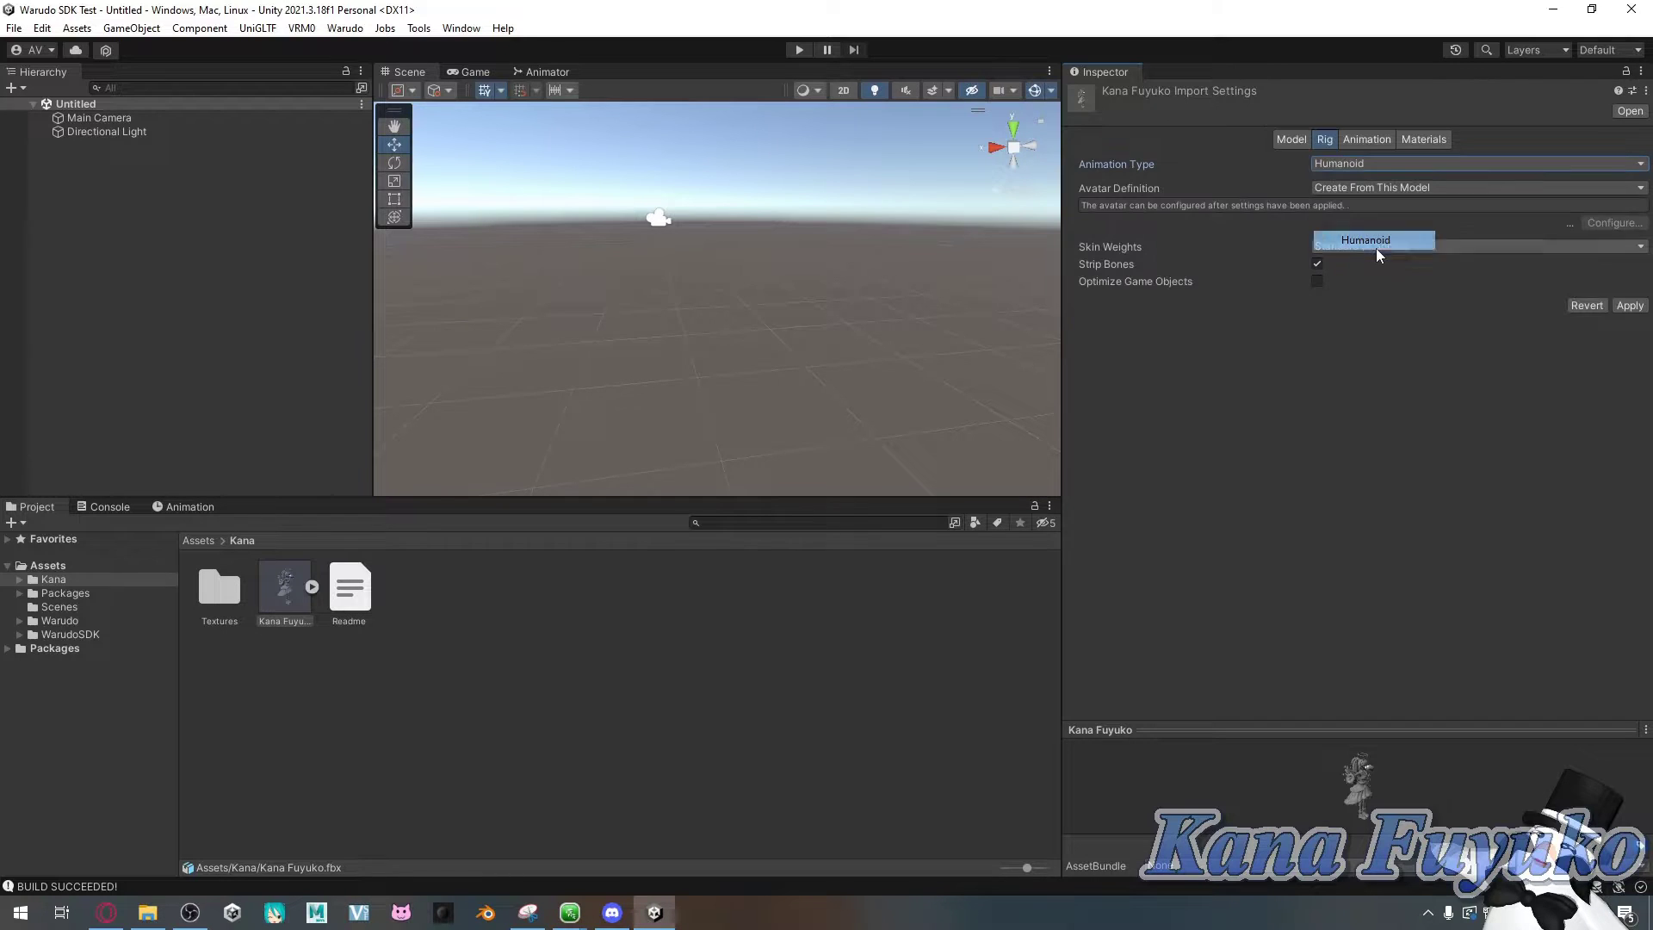
left_click(1577, 308)
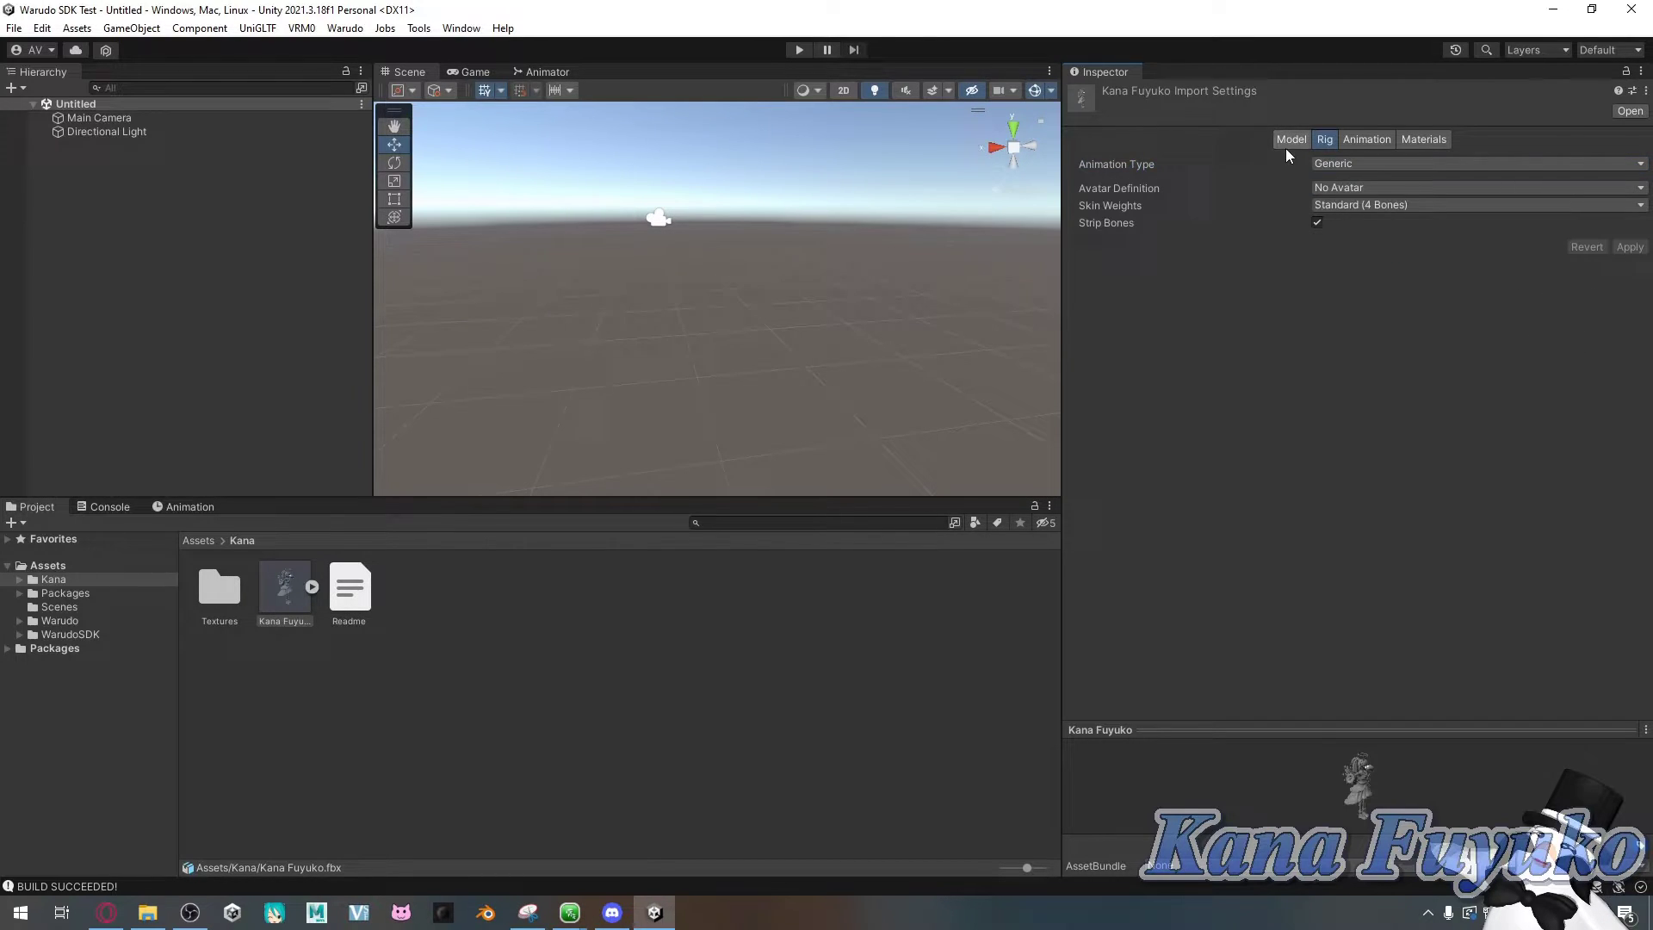
Enable Read/Write and Legacy Blend Shape Normals on the model, then start Extract Materials
left_click(1288, 140)
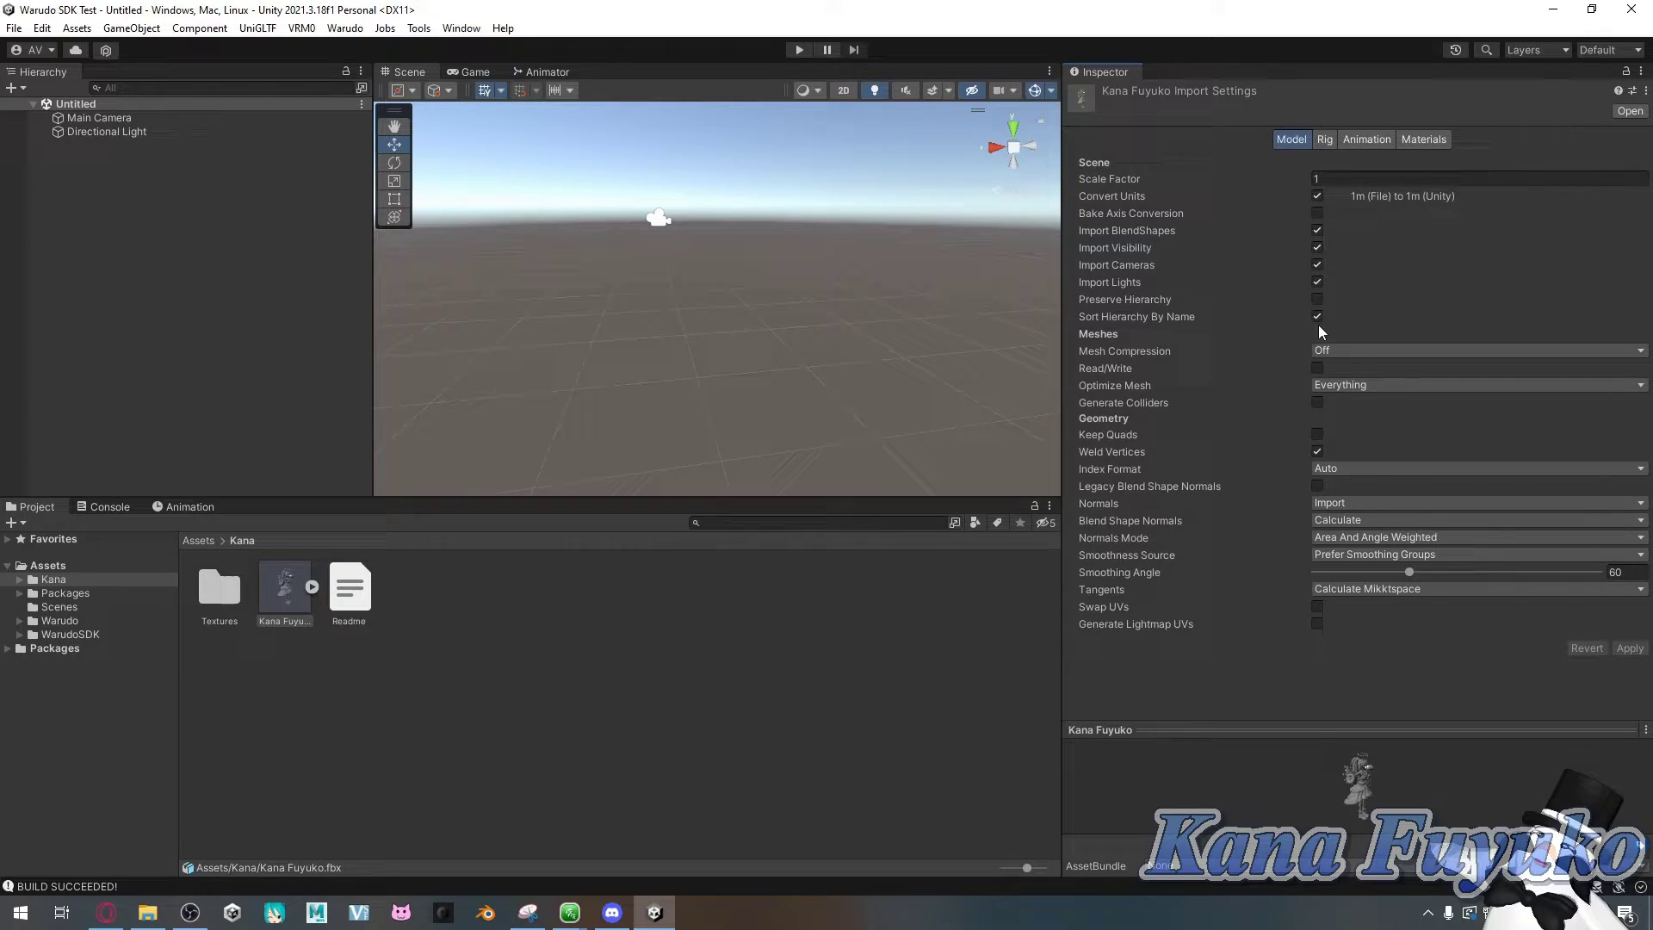
left_click(1317, 368)
left_click(1318, 485)
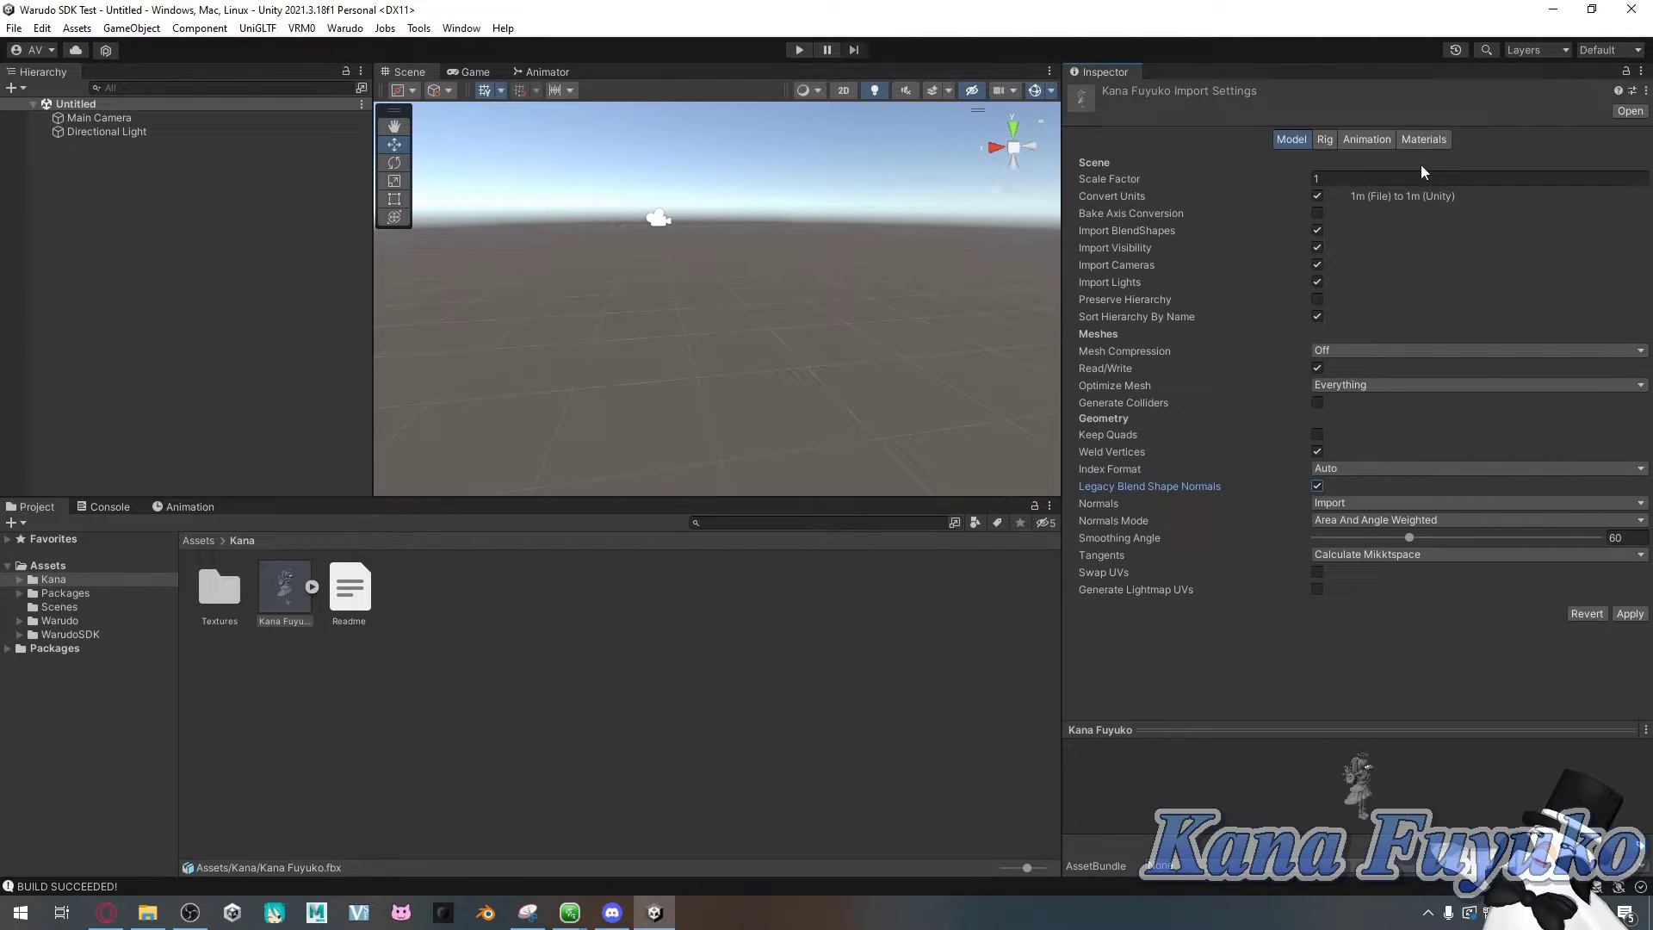
left_click(1427, 141)
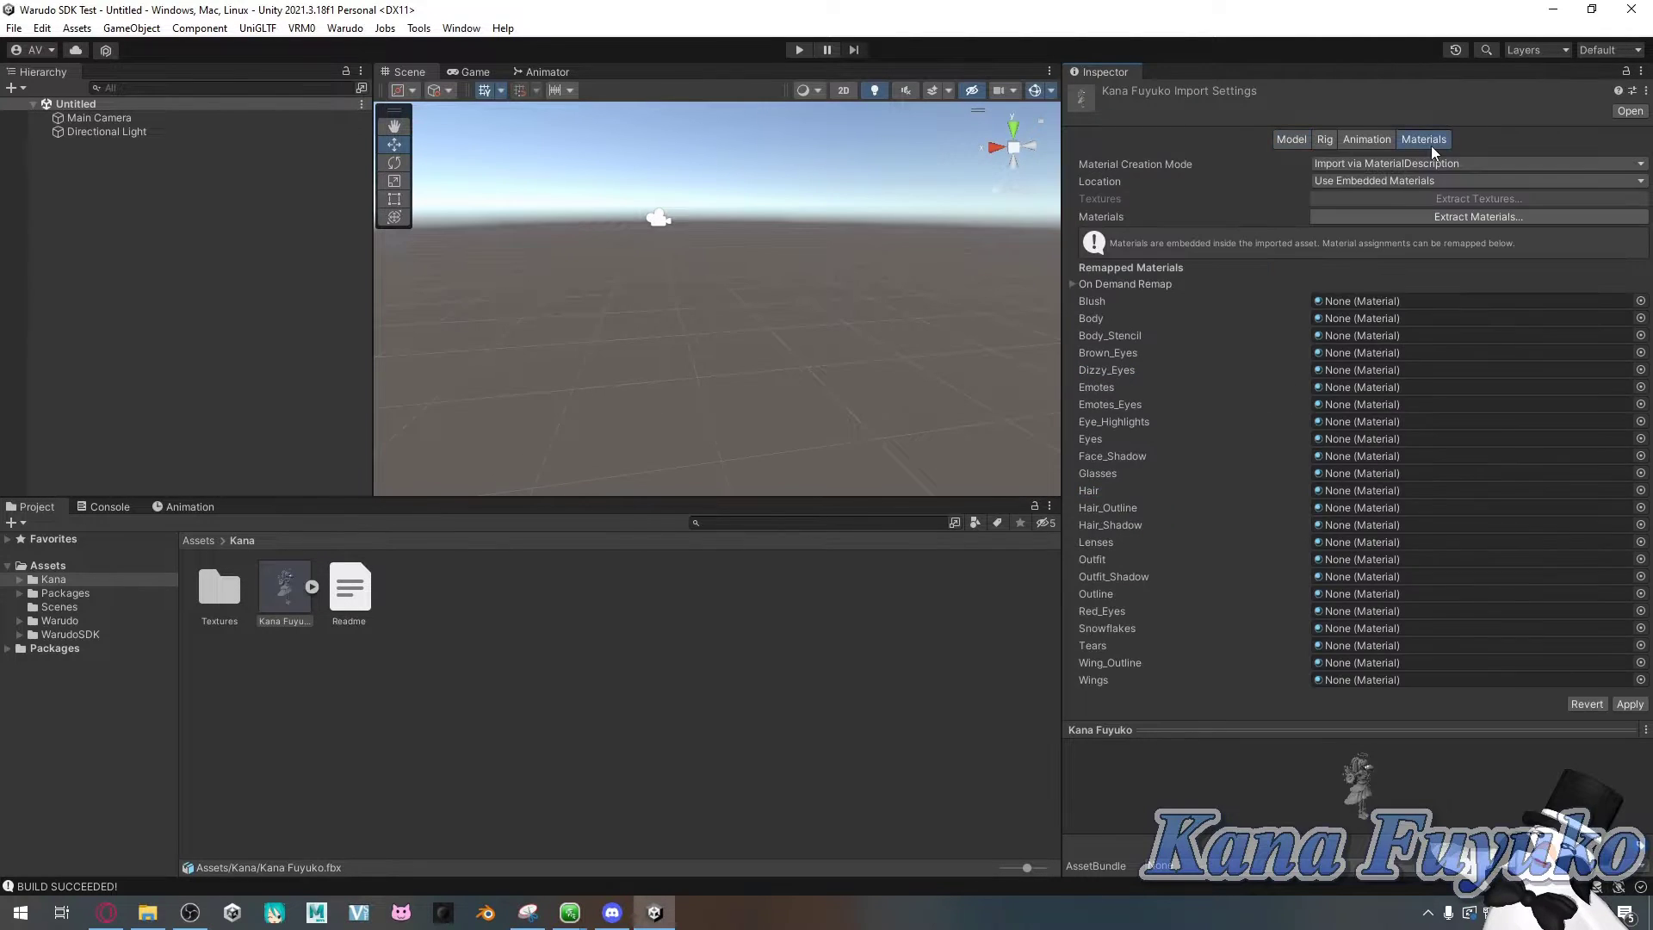
left_click(1460, 216)
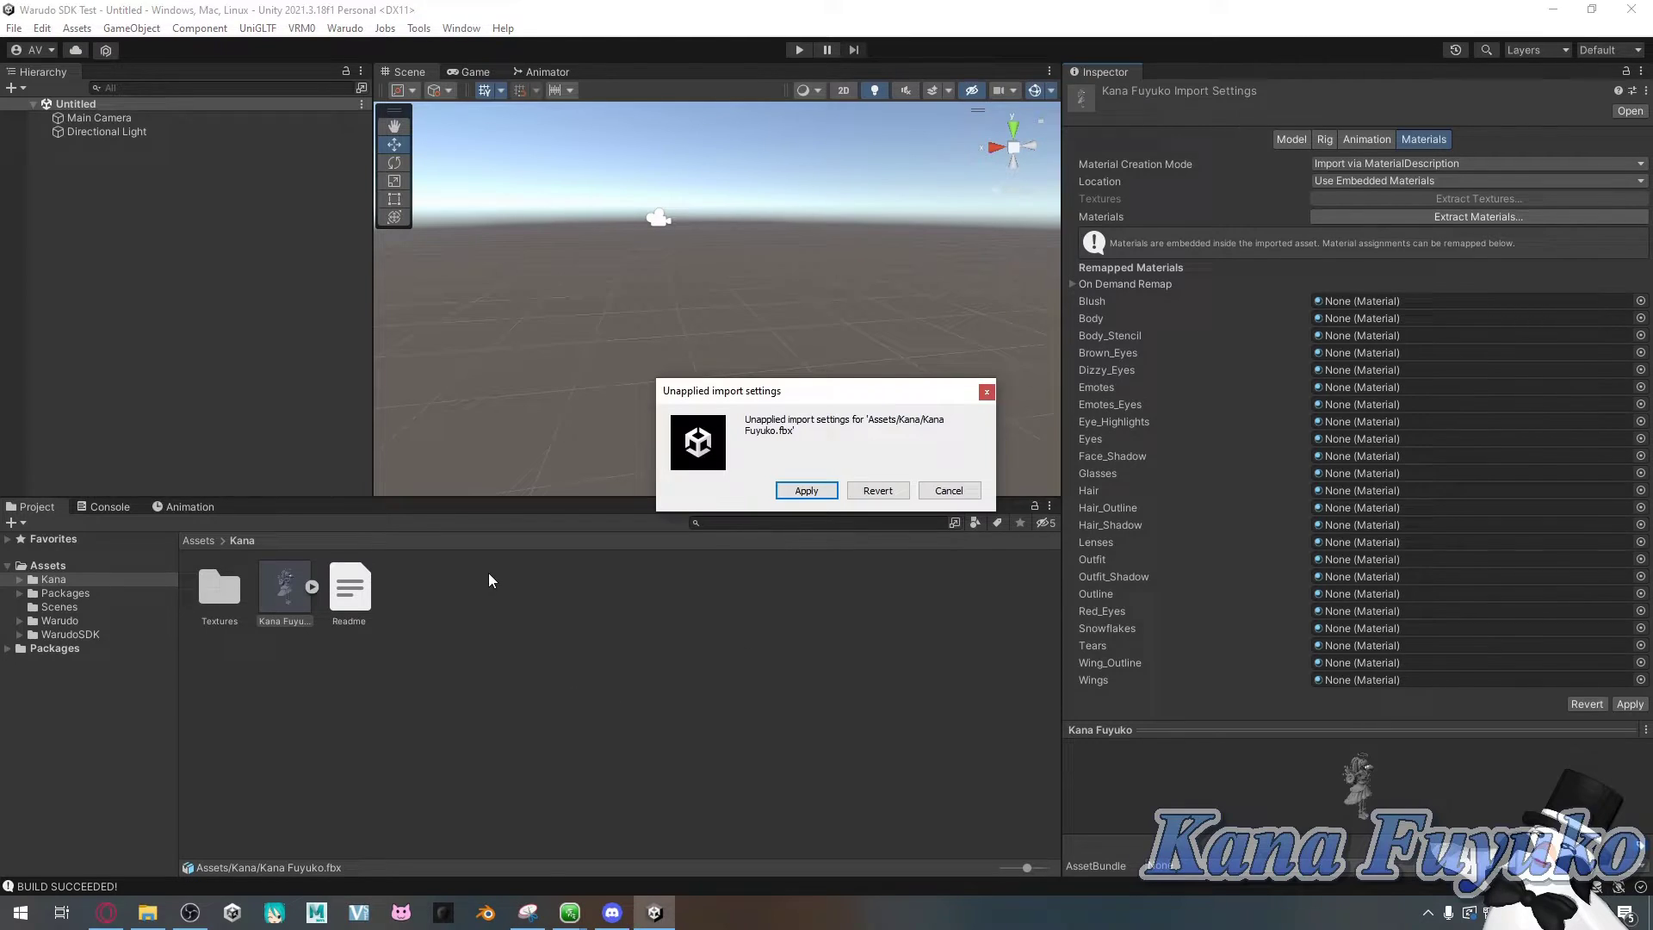
Apply the pending import settings and create a Materials folder inside Kana
left_click(806, 489)
right_click(481, 656)
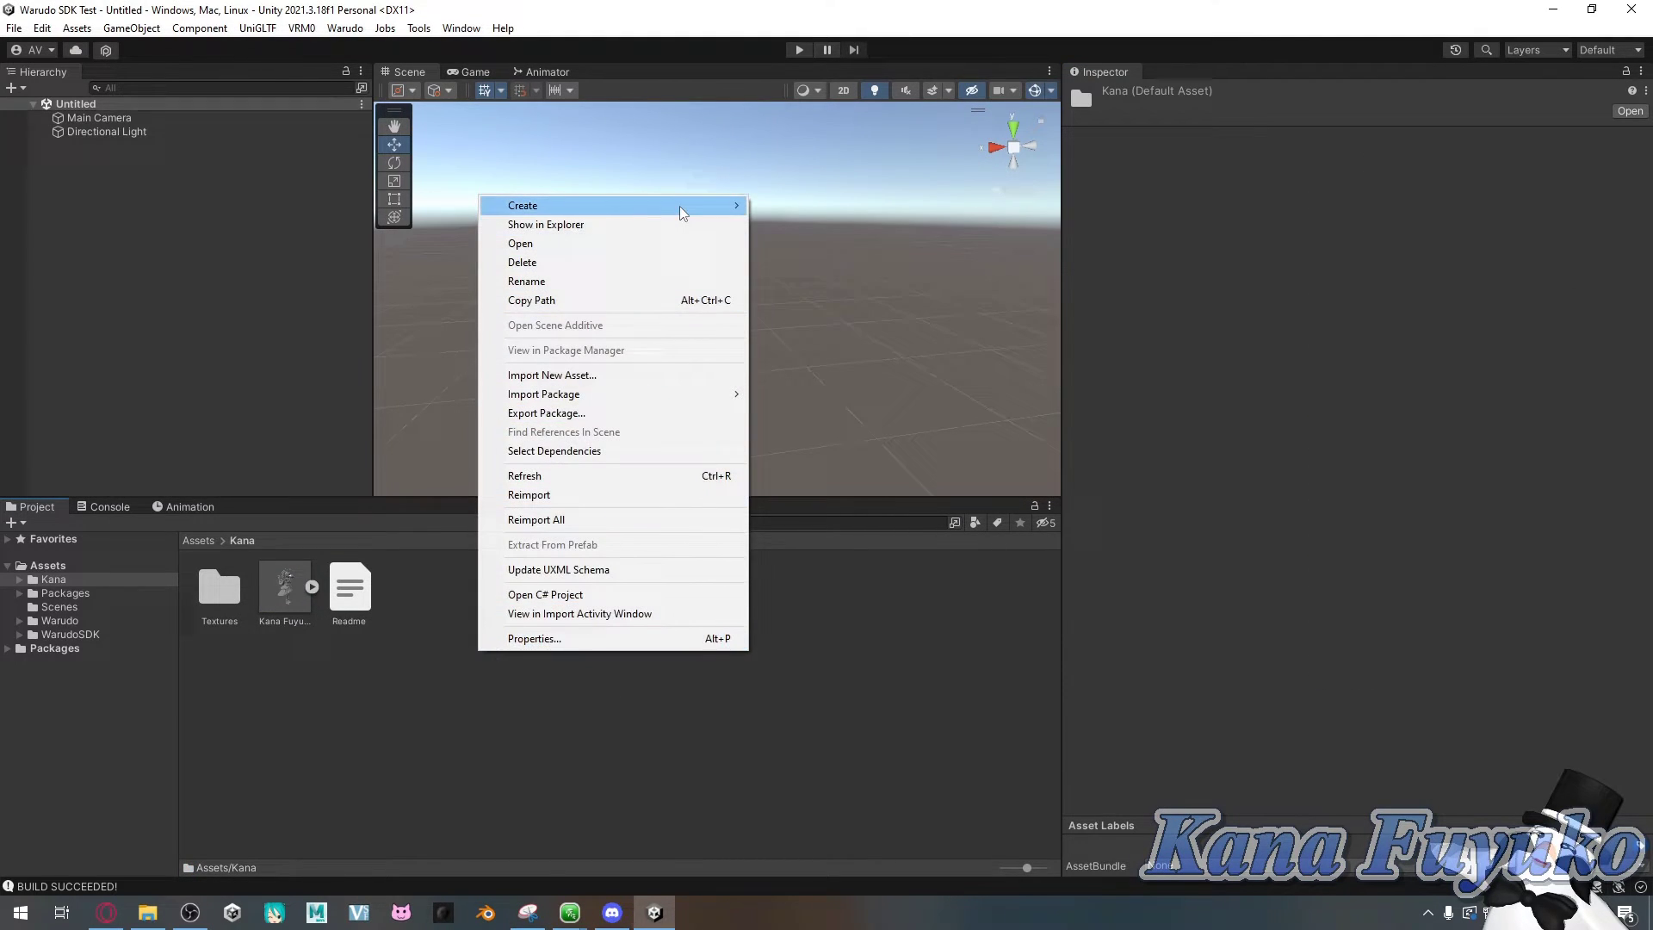
mouse_move(682, 211)
left_click(809, 93)
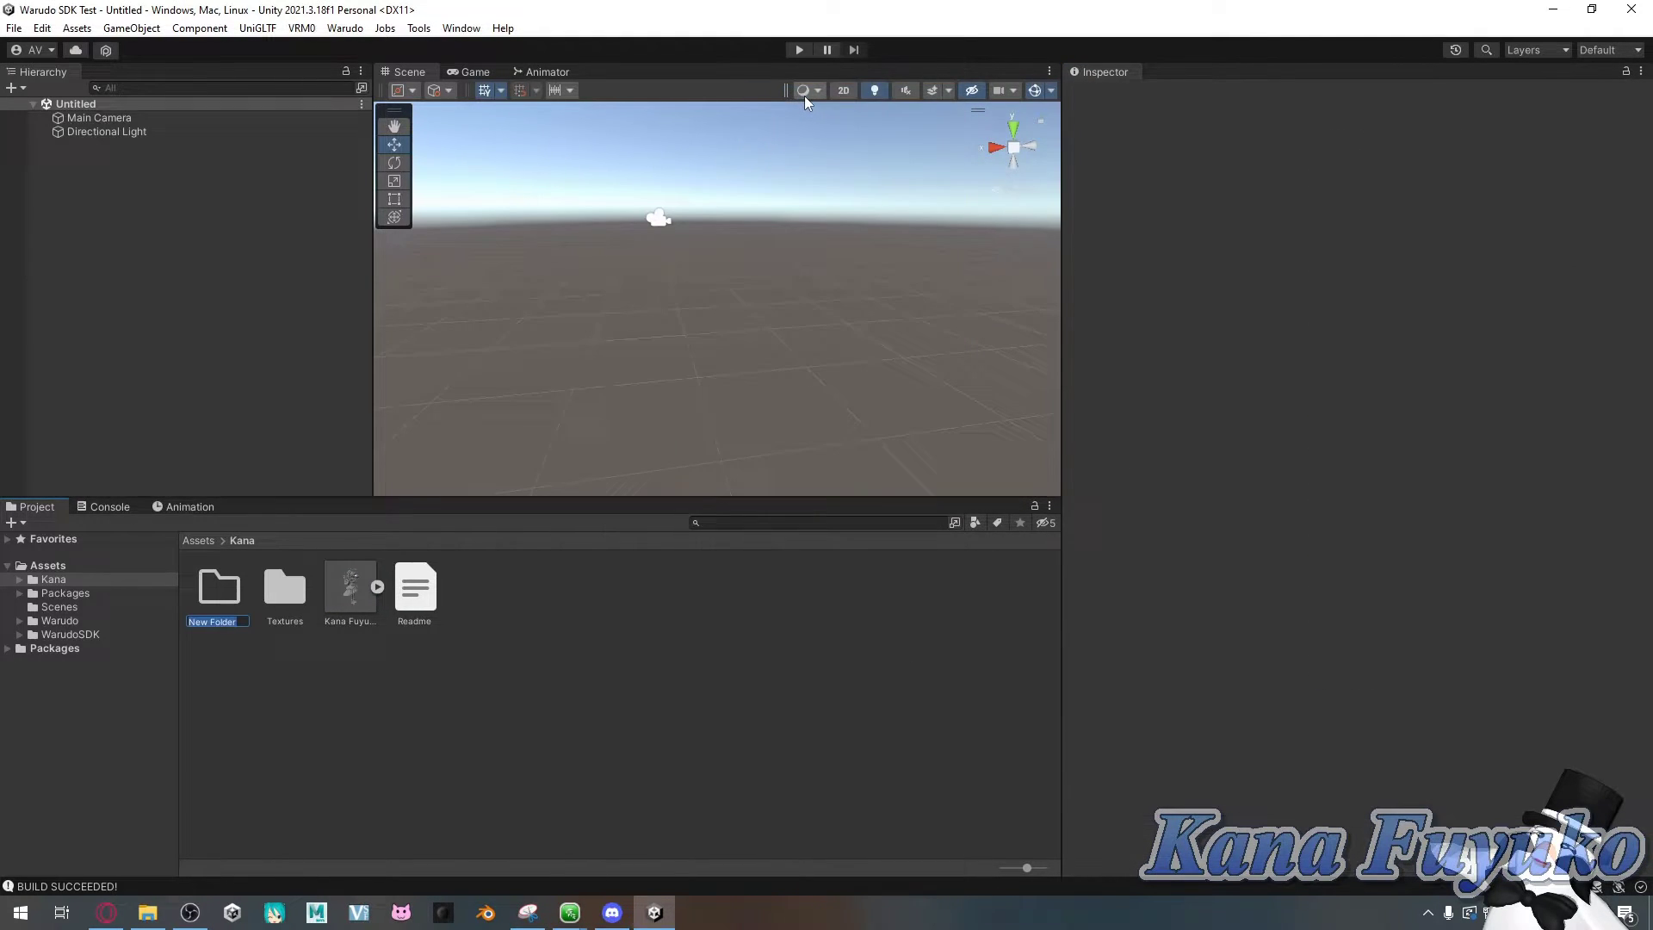
type("Materials")
key("Return")
Start extracting Kana Fuyuko's materials into the Materials folder, then cancel the folder picker
left_click(341, 591)
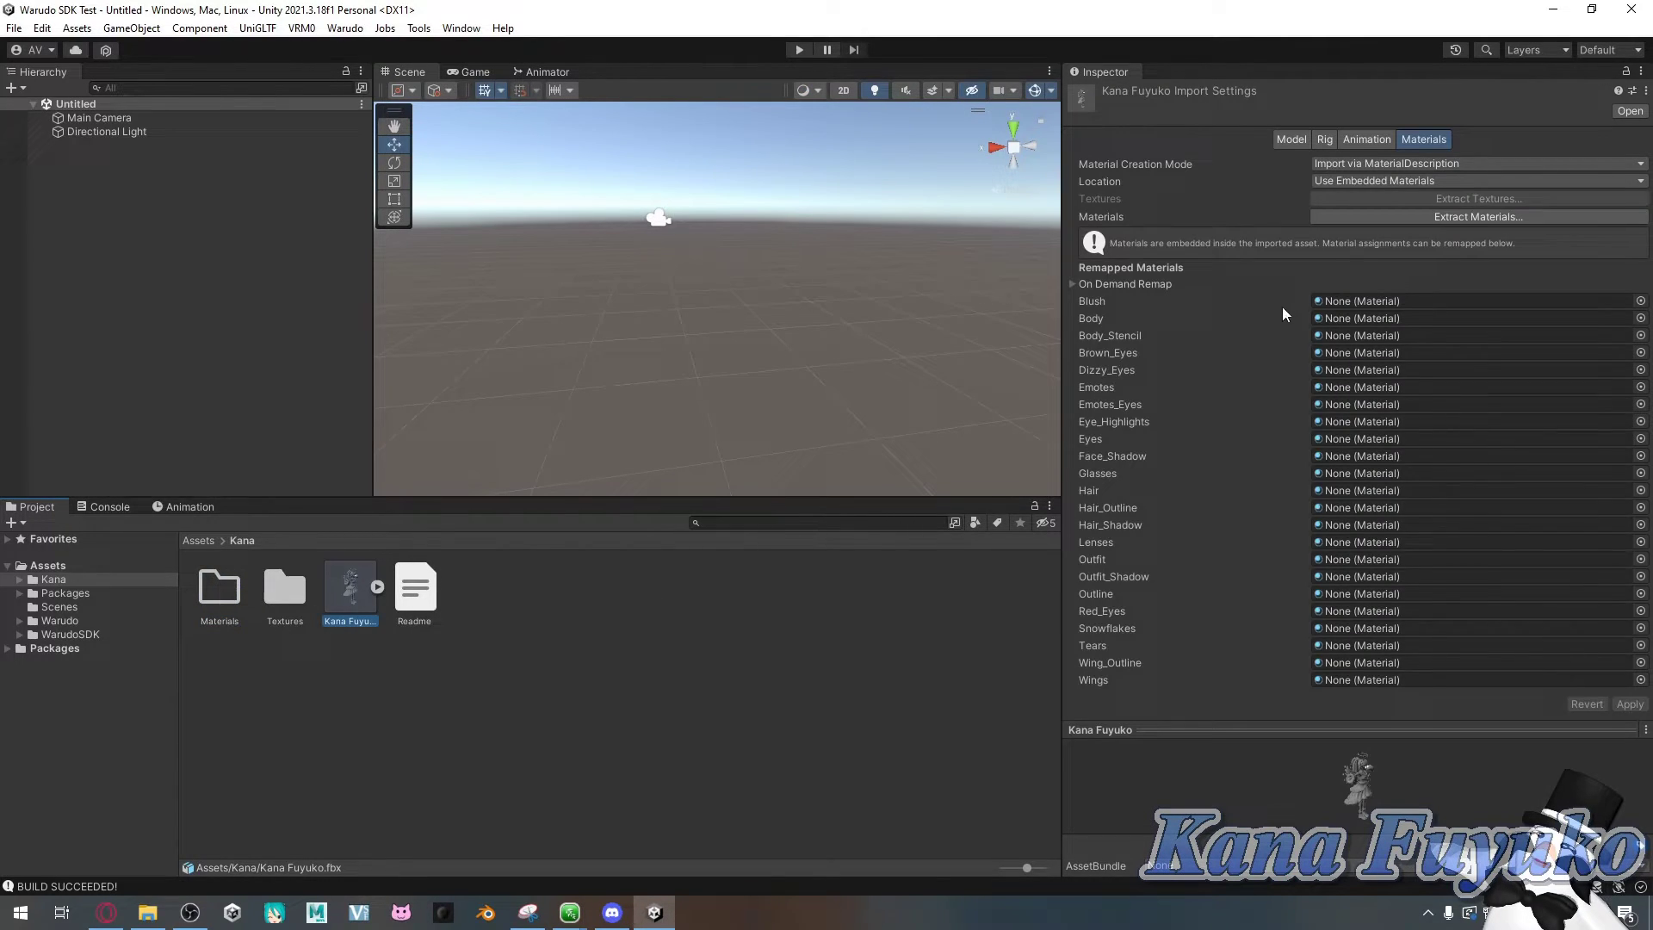
left_click(1463, 216)
double_click(317, 162)
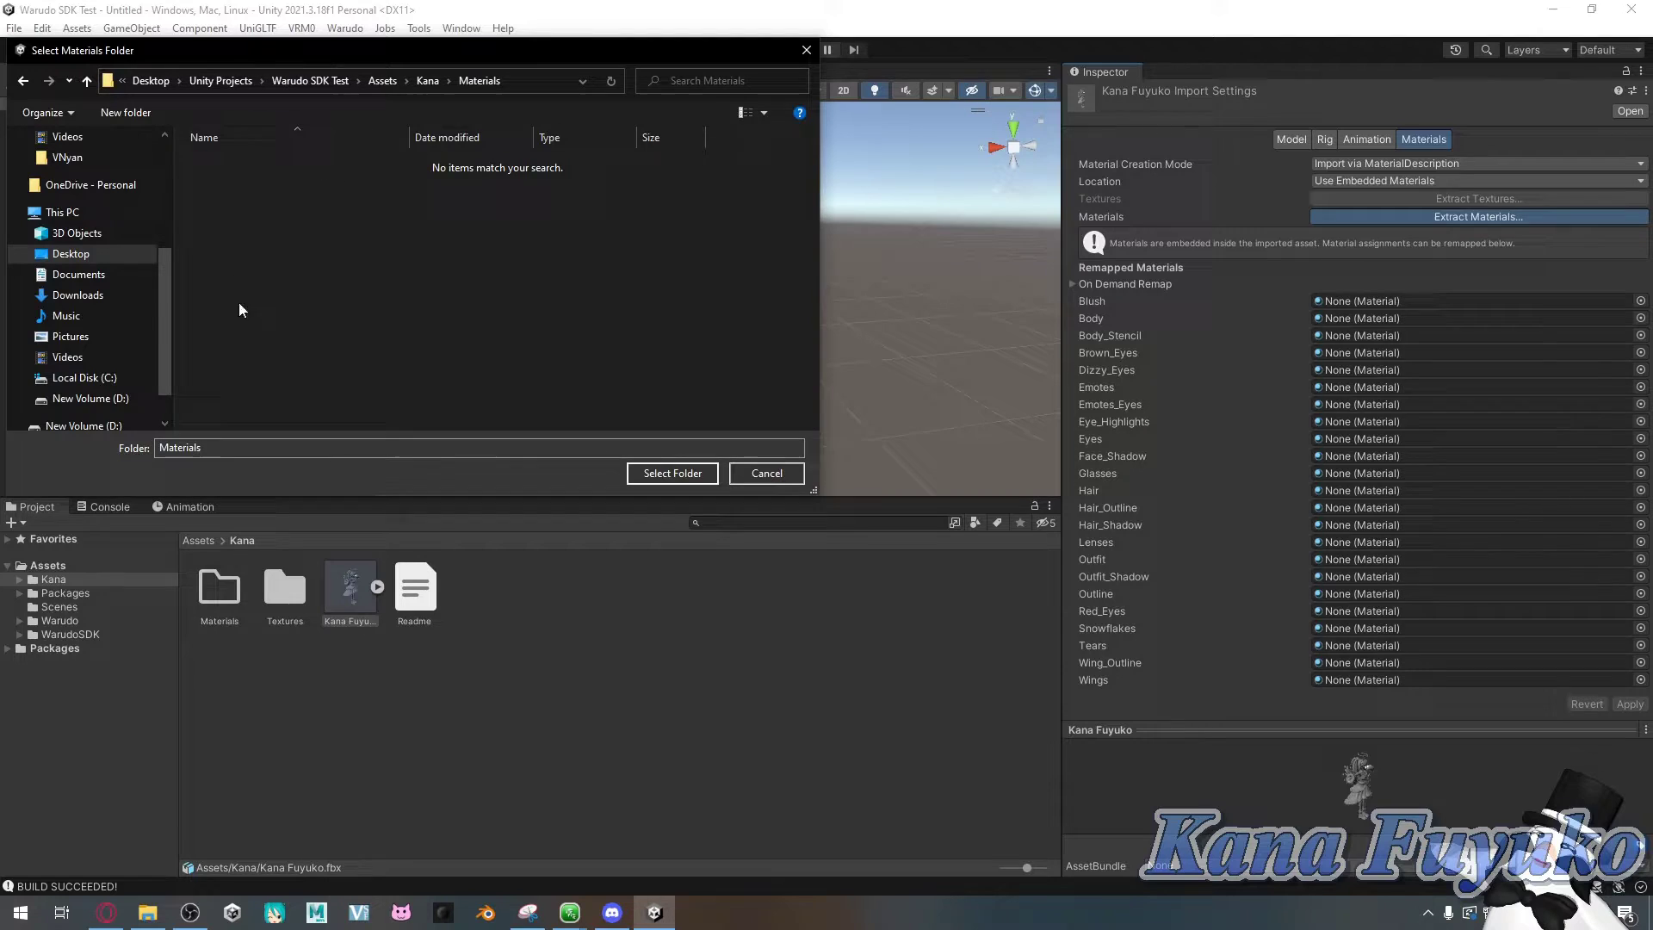
left_click(754, 474)
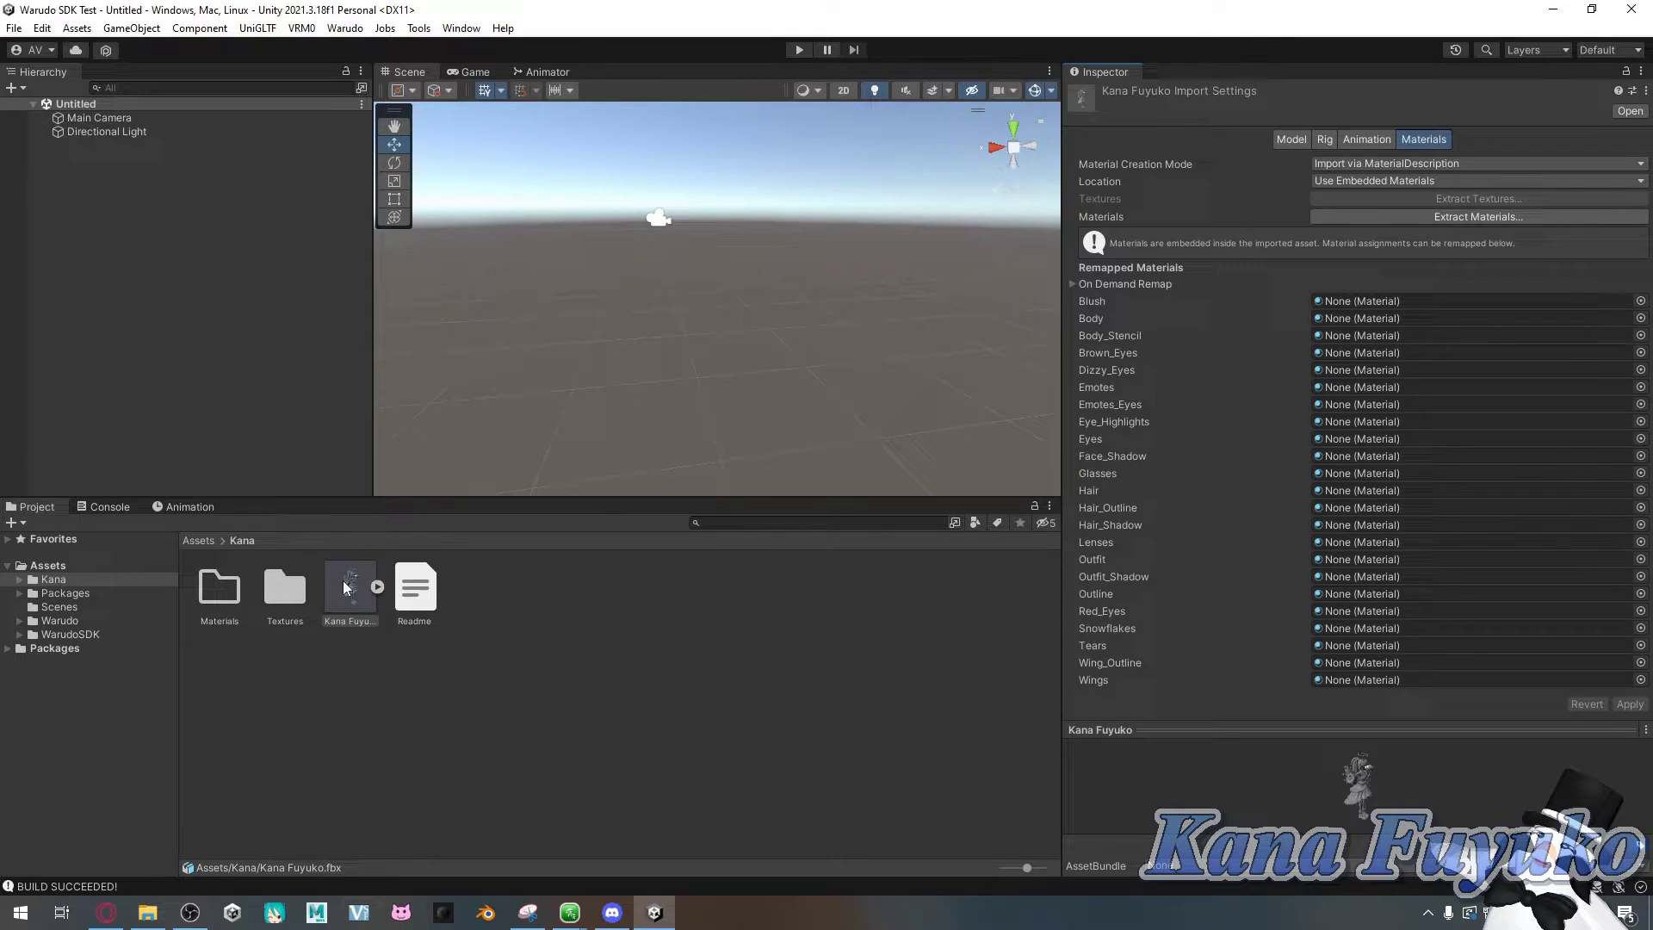
Place the Kana Fuyuko model into the scene and select it
left_click_drag(343, 580, 176, 255)
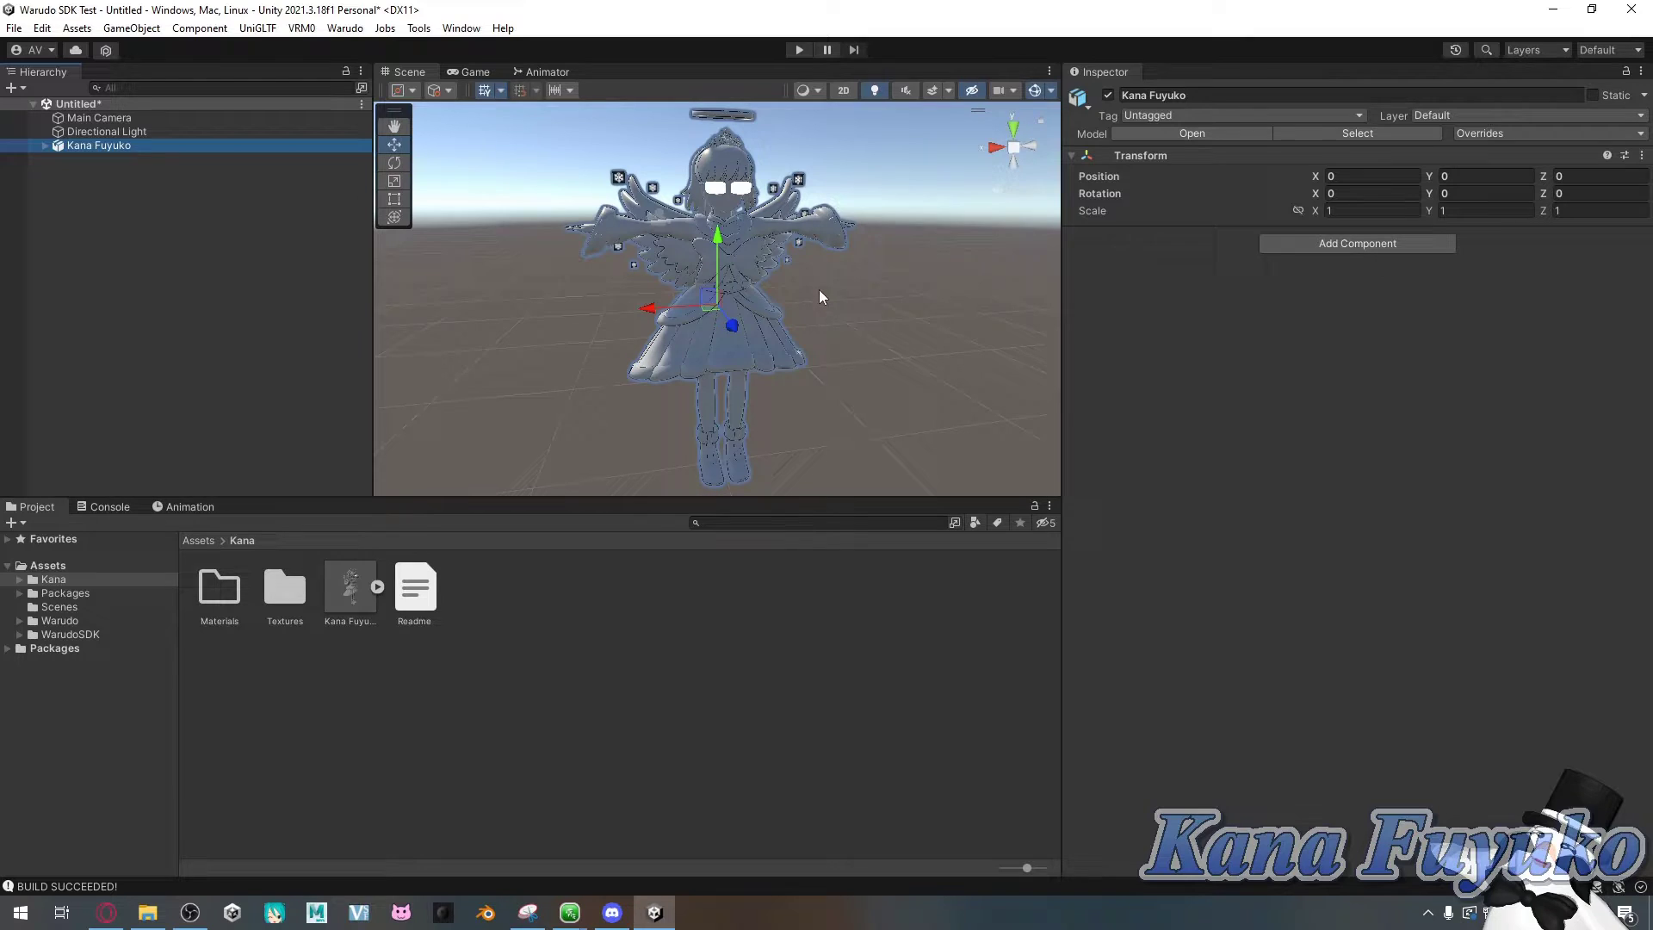
left_click(350, 589)
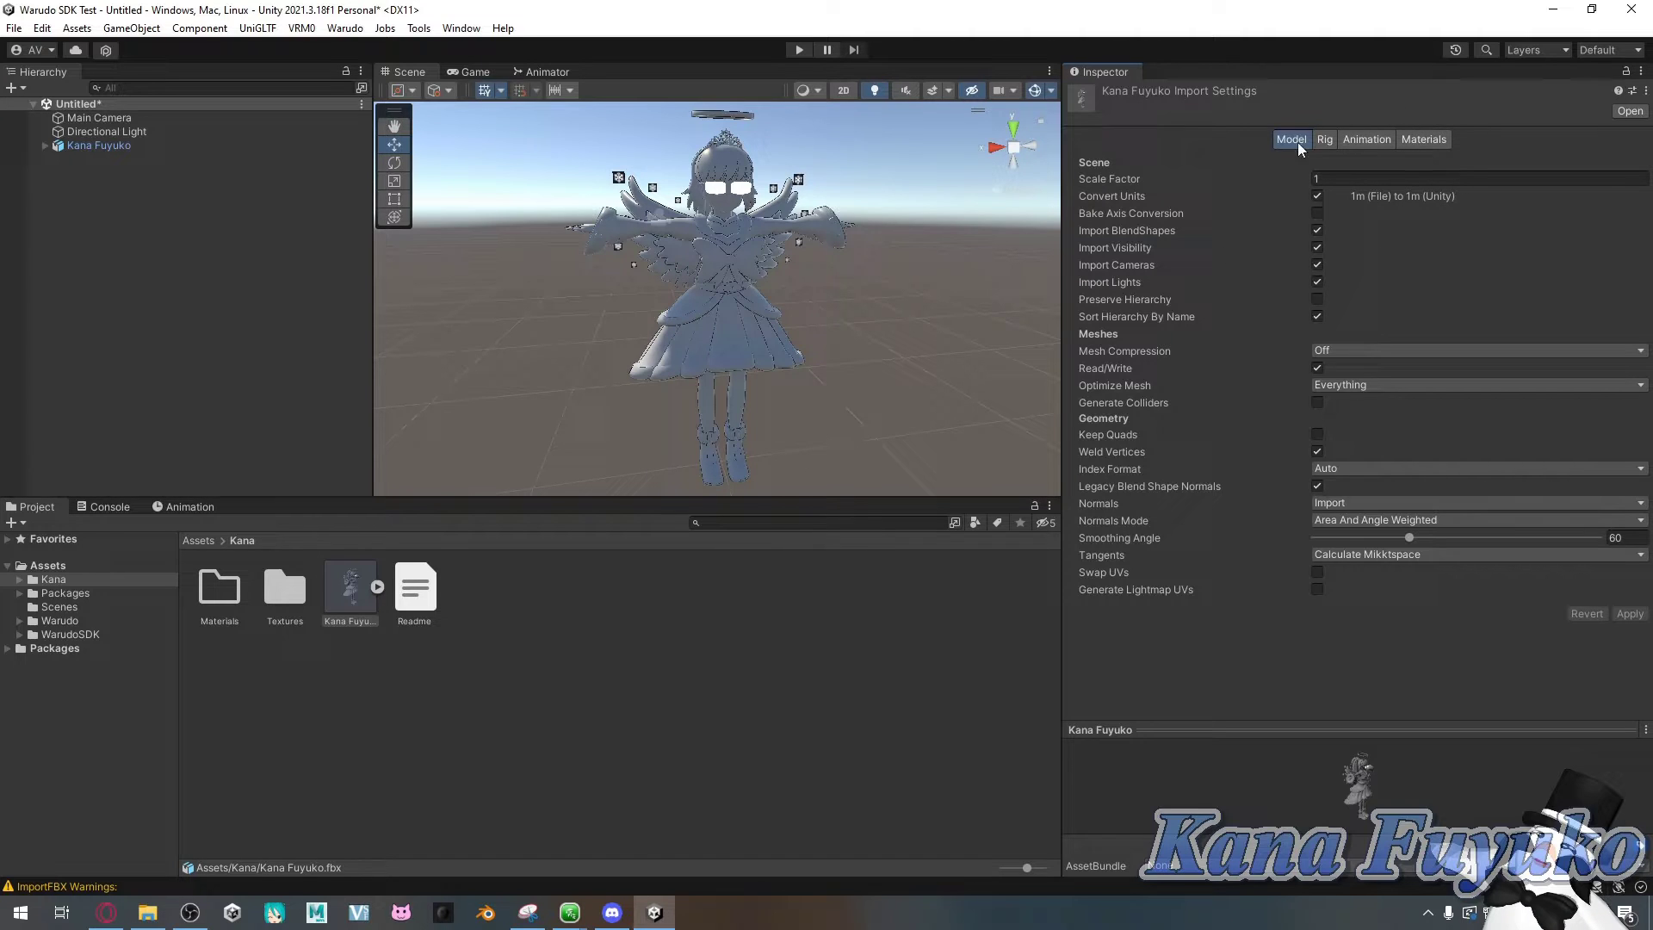
left_click(80, 148)
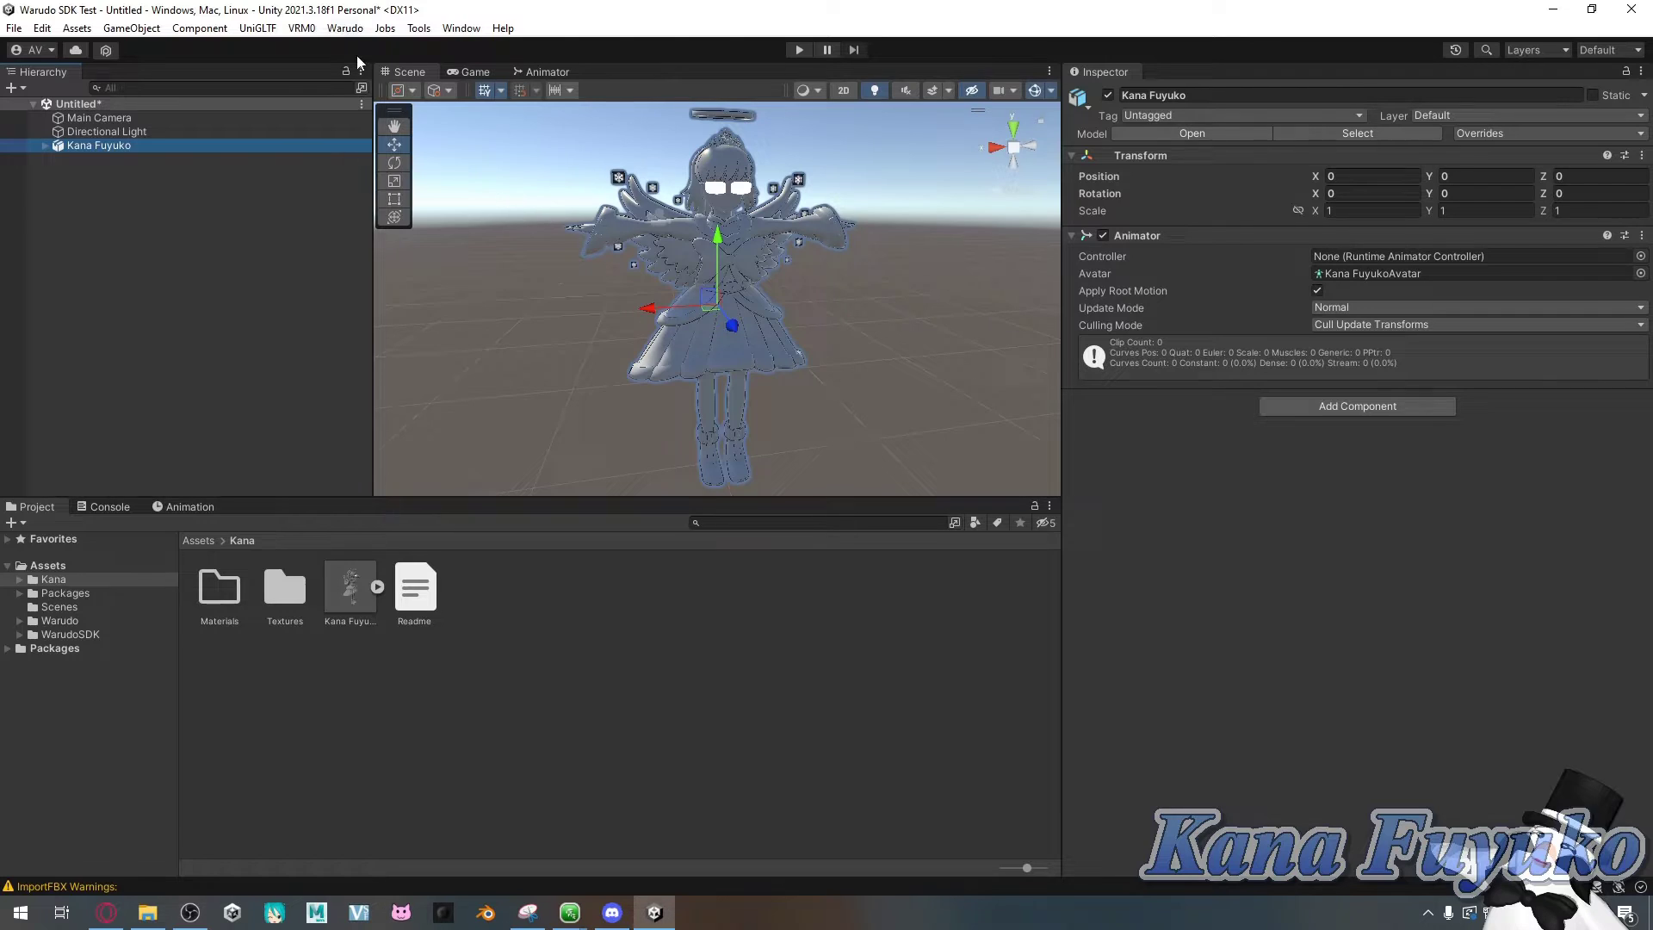
Freeze the model in T-pose from the VRM0 menu, then browse the VRM0 and Warudo menus
left_click(301, 27)
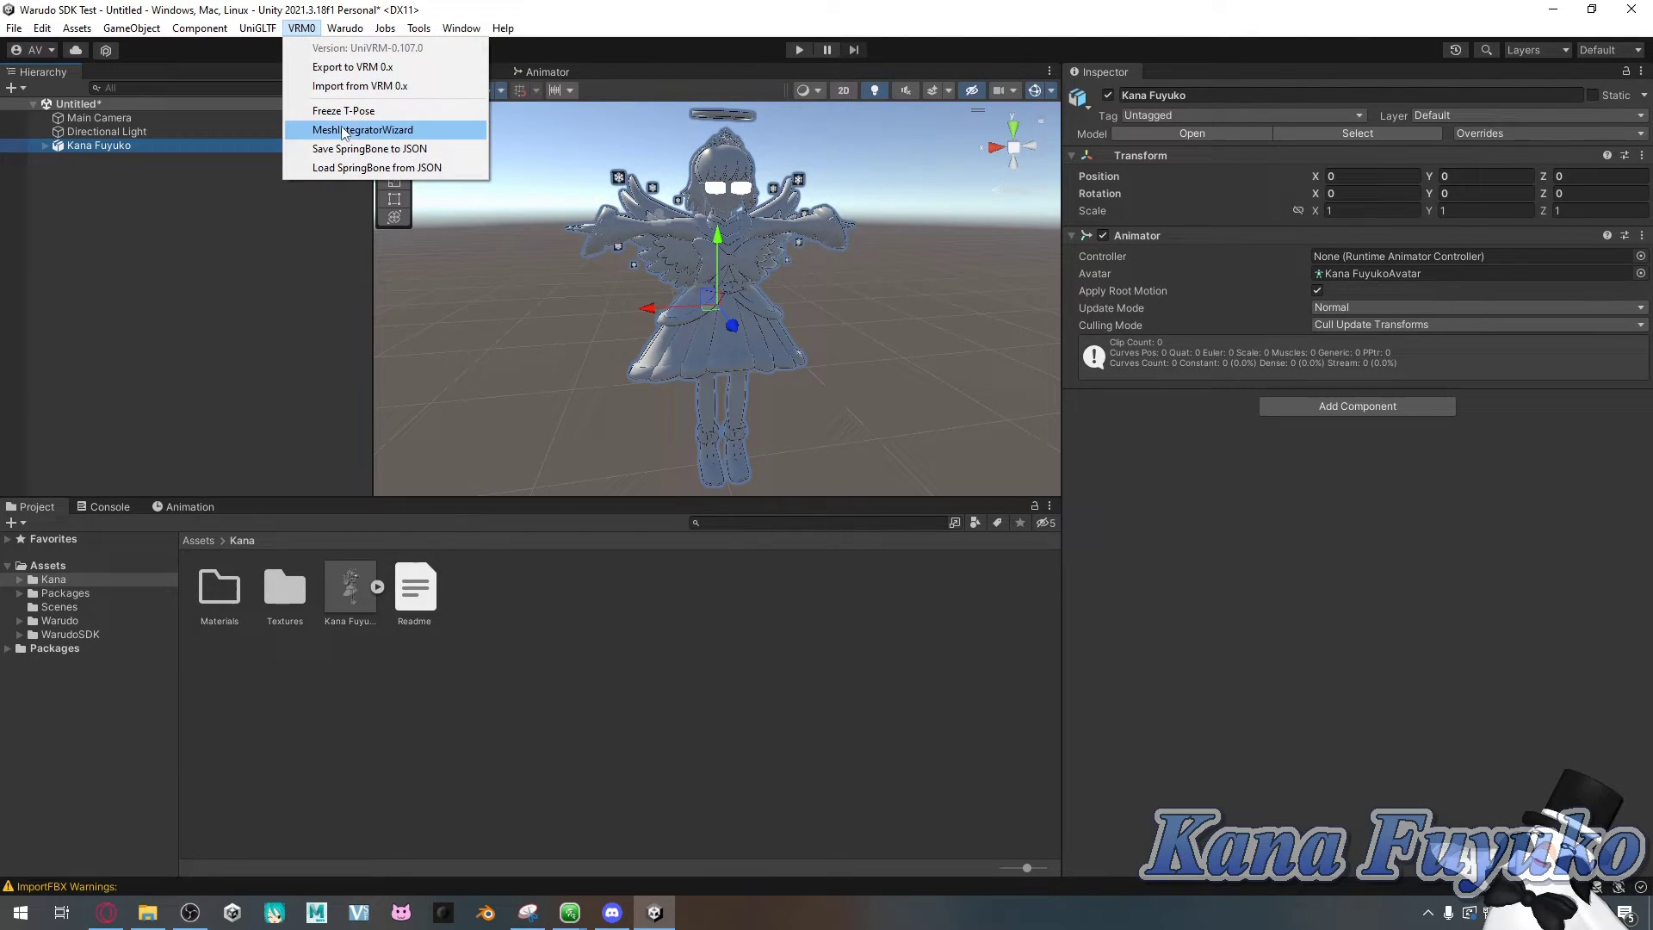
left_click(343, 111)
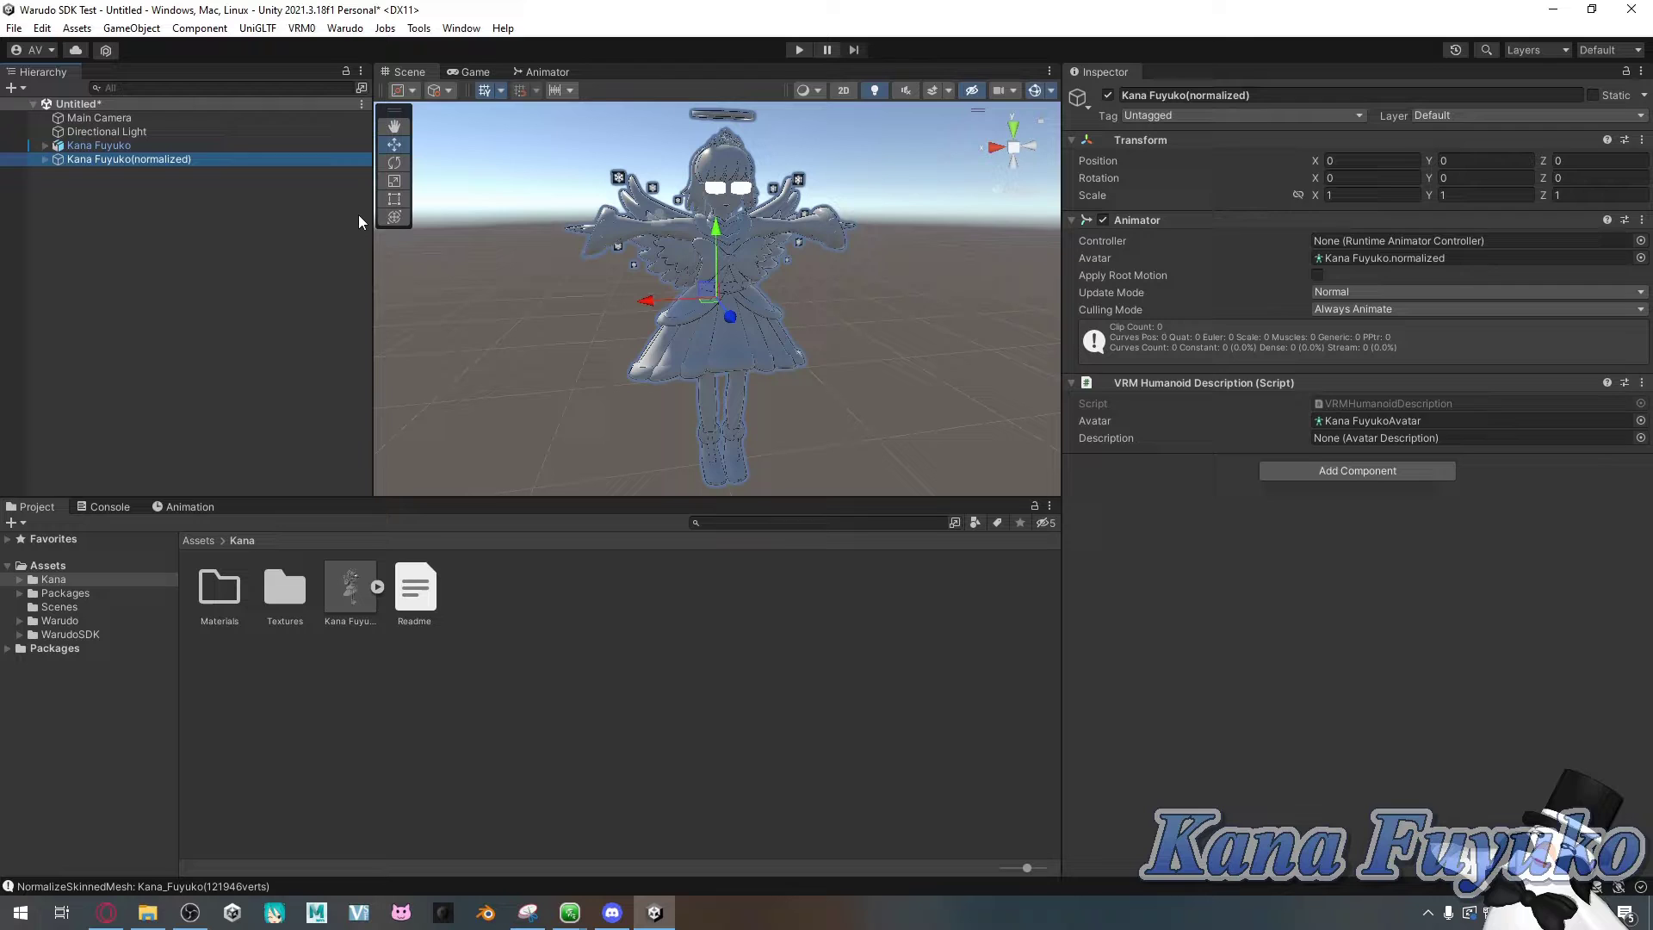
left_click(301, 28)
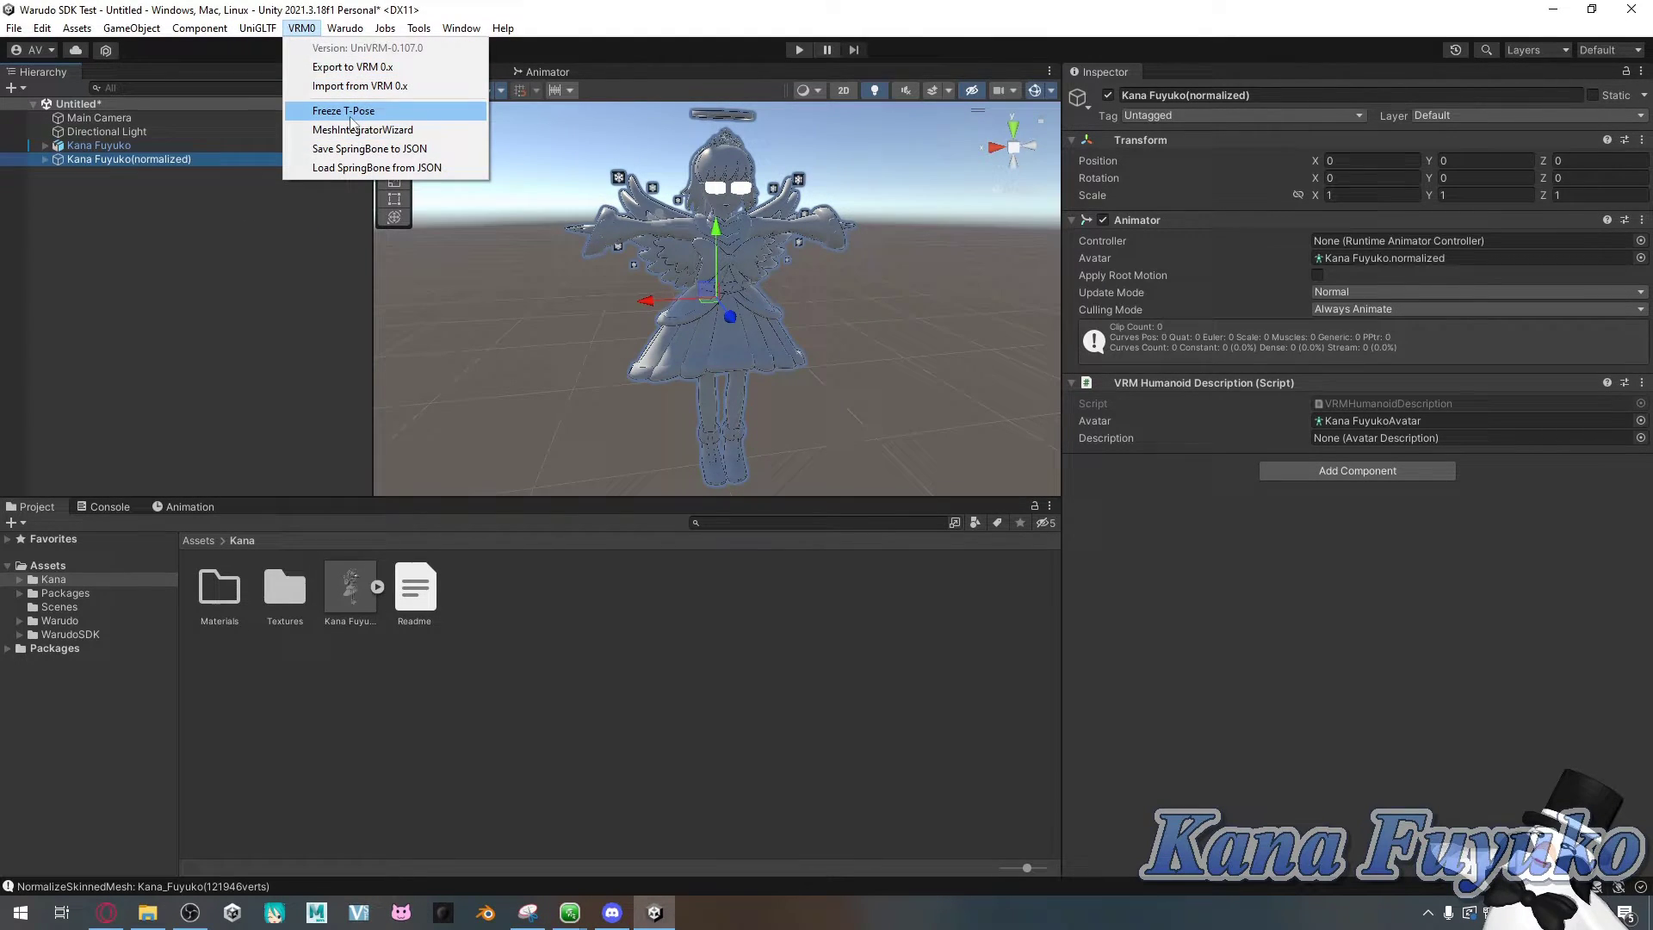
left_click(200, 245)
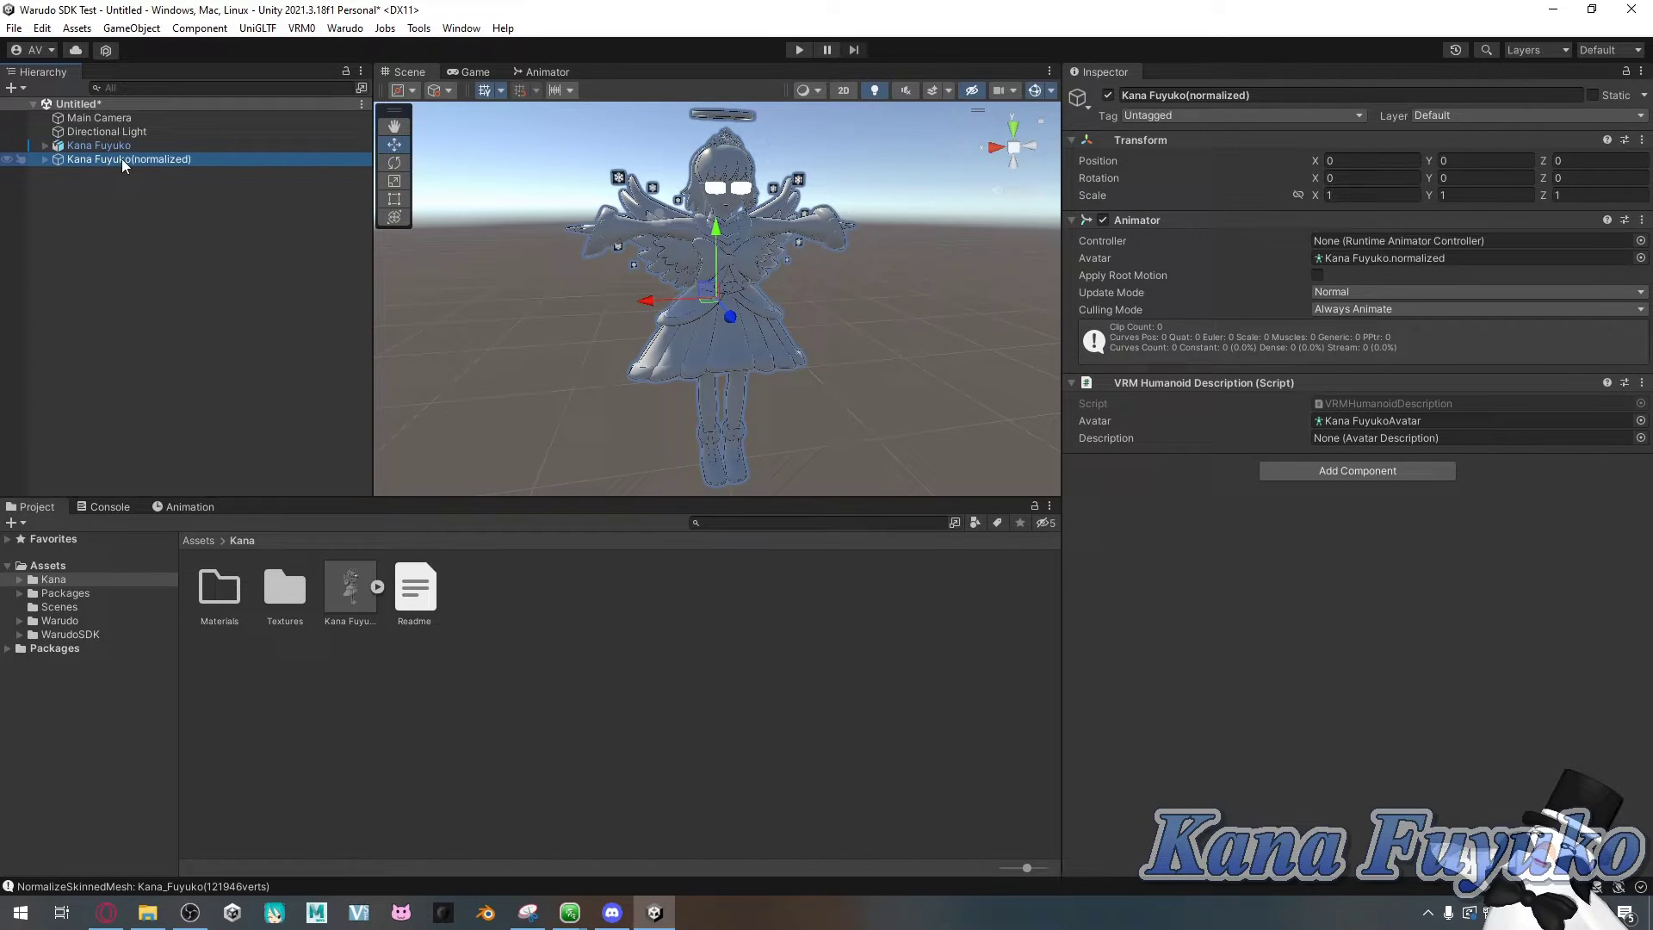
left_click(345, 27)
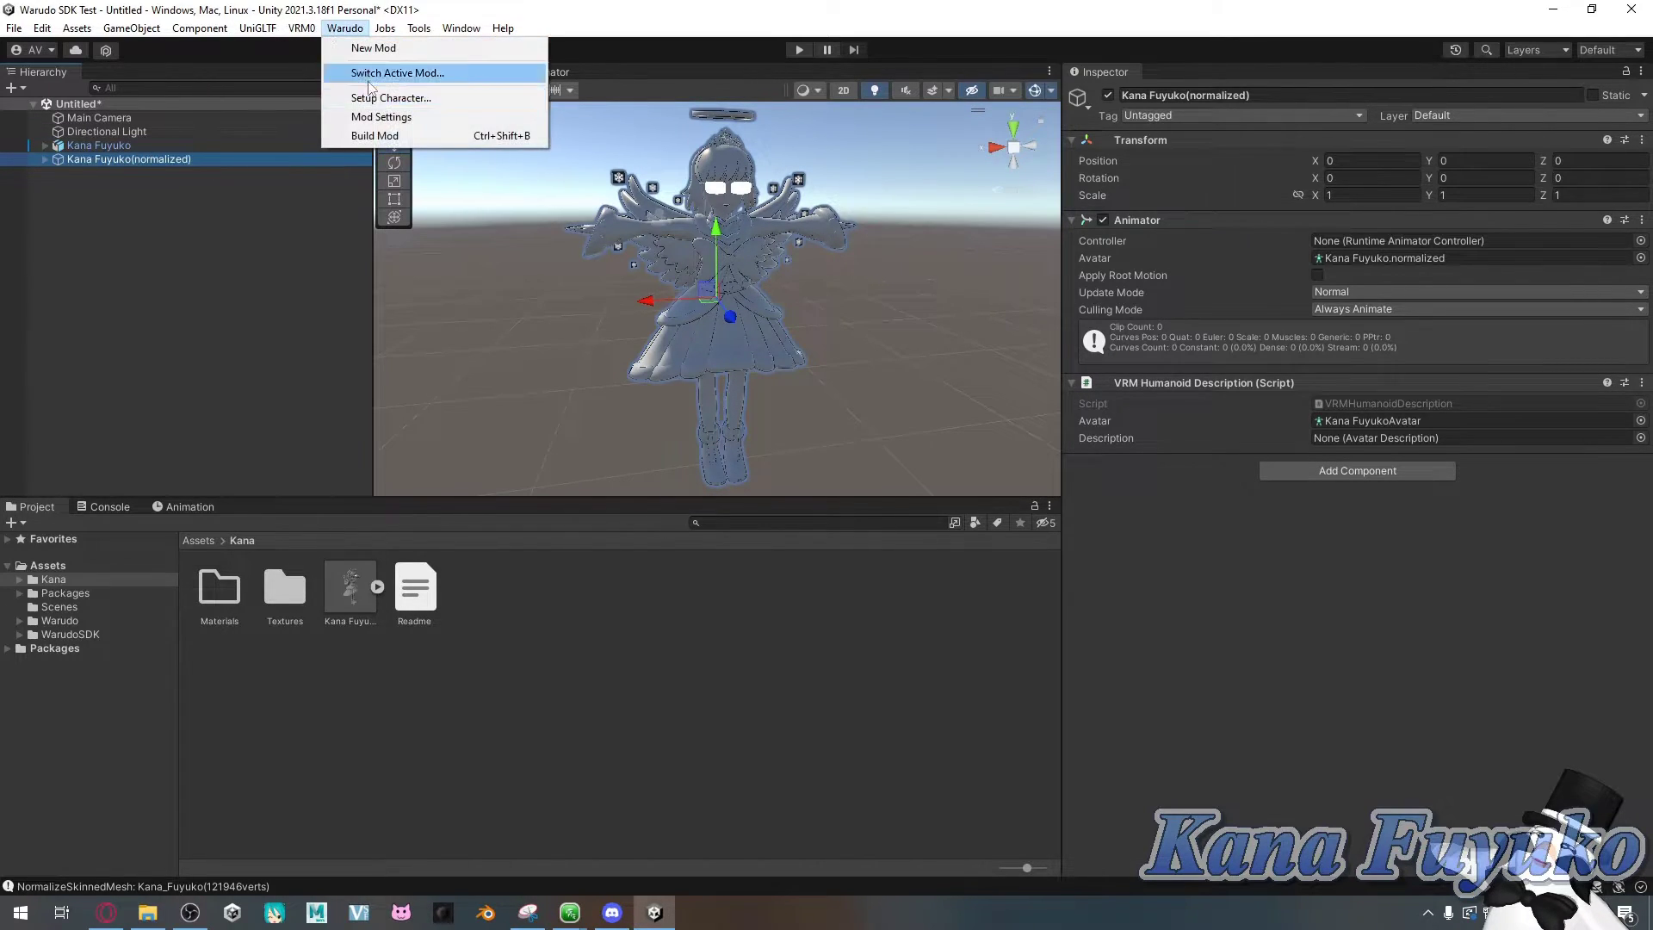
left_click(170, 176)
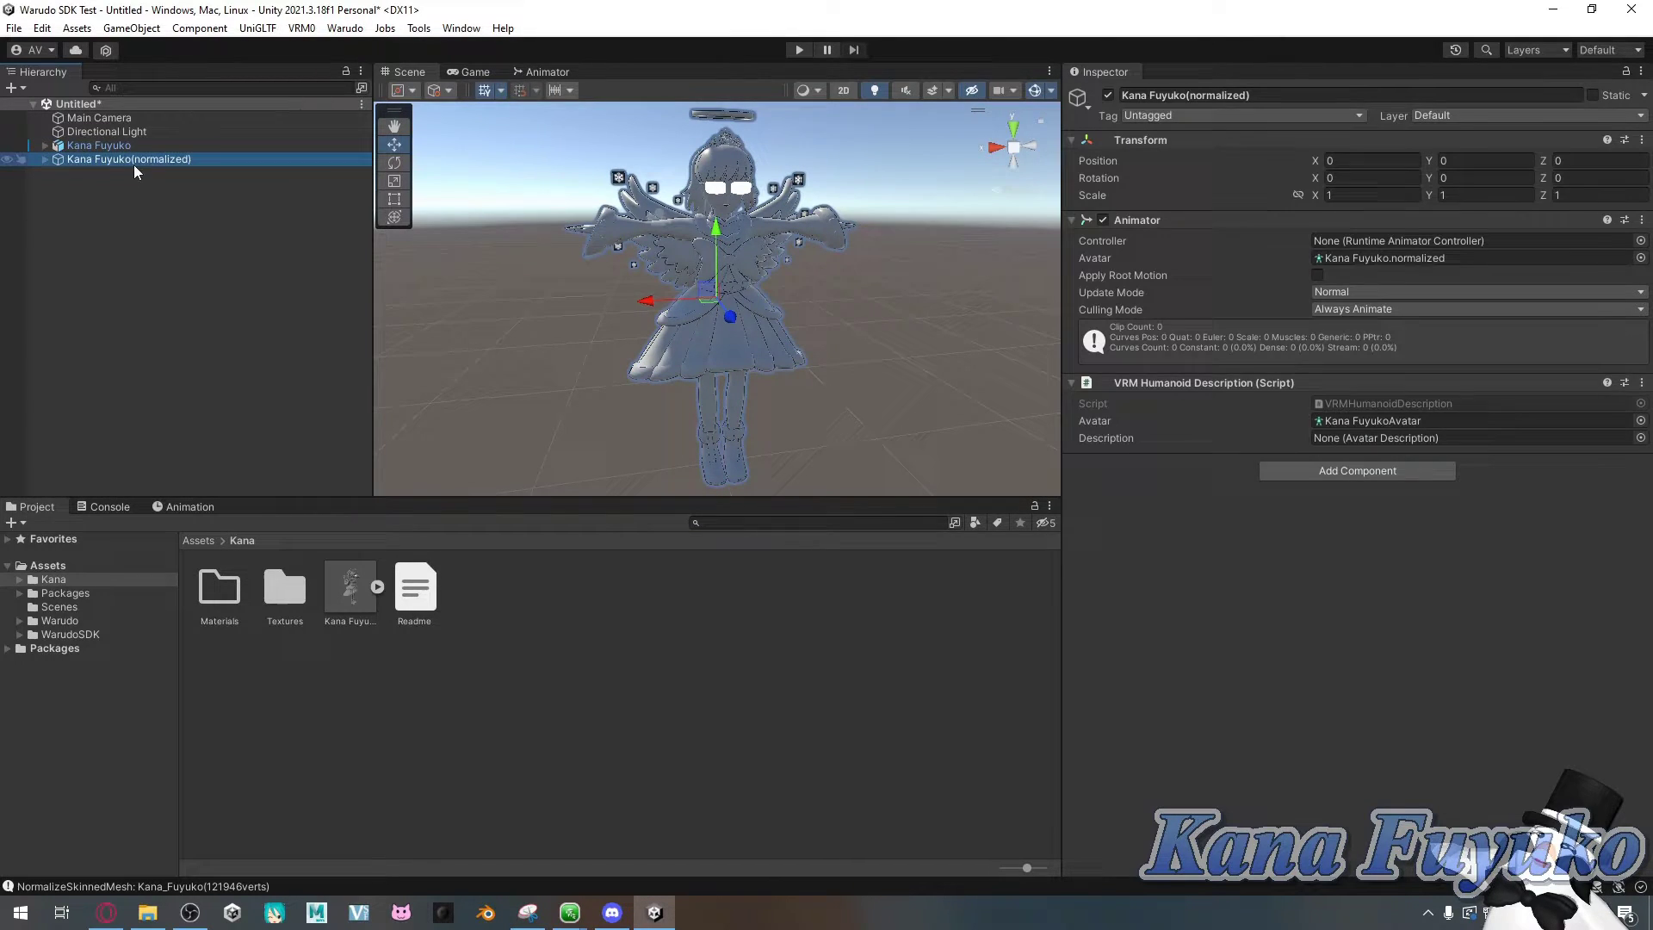
Delete the Kana Fuyuko(normalized) copy and select the original Kana Fuyuko avatar
key("Delete")
left_click(122, 143)
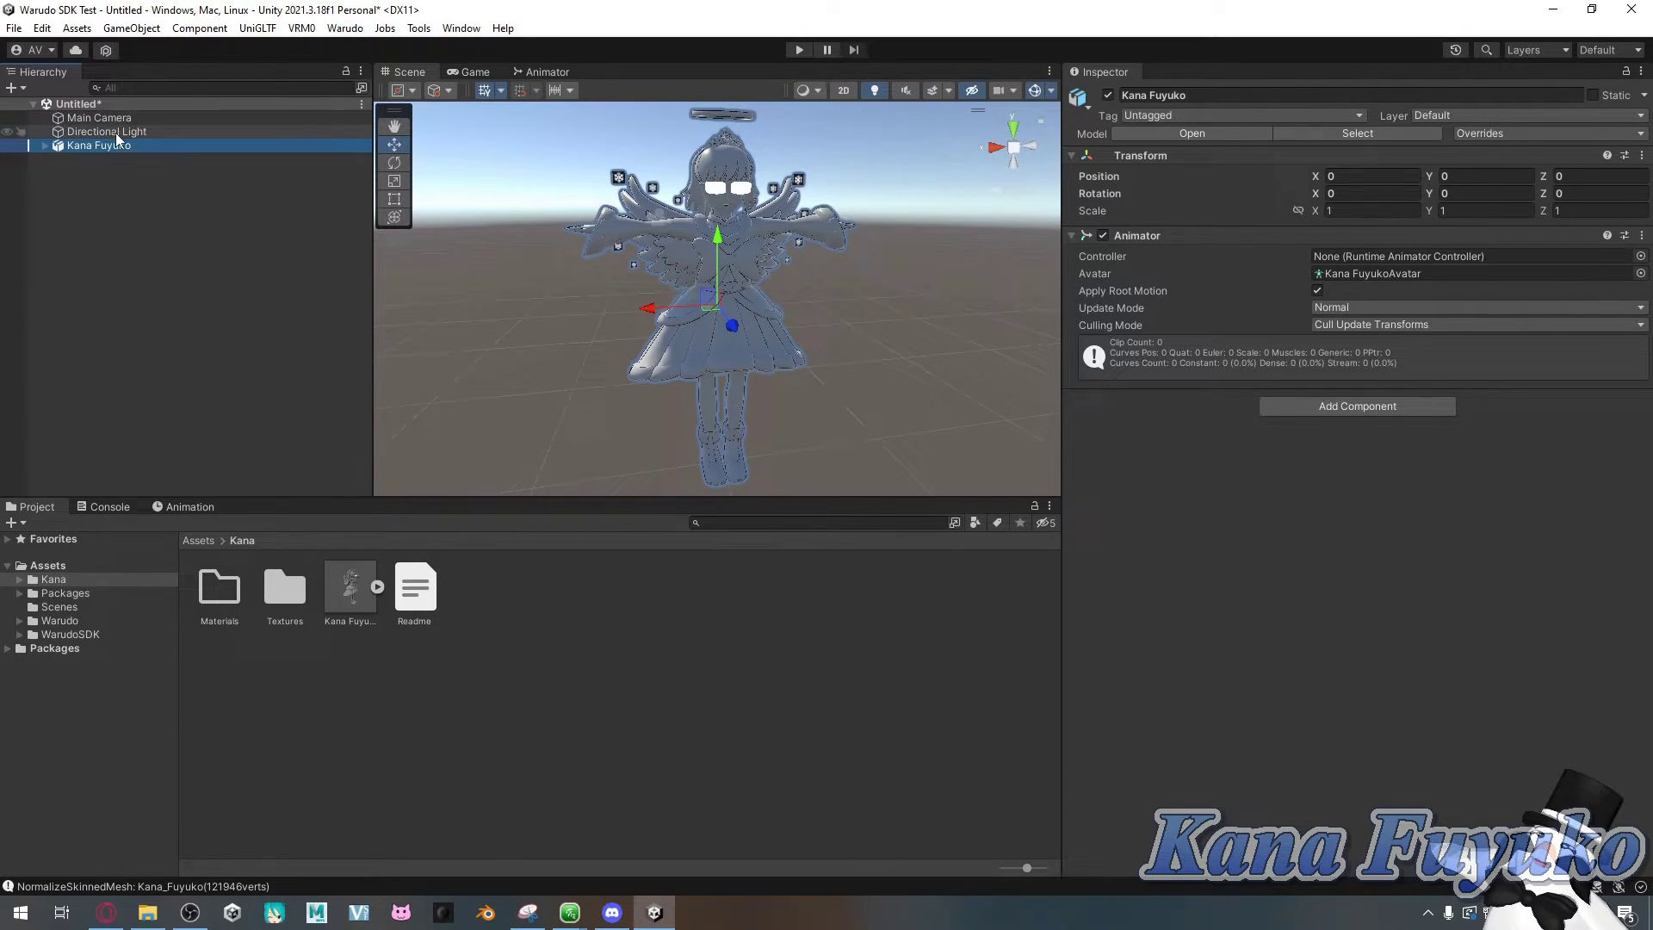
left_click(351, 30)
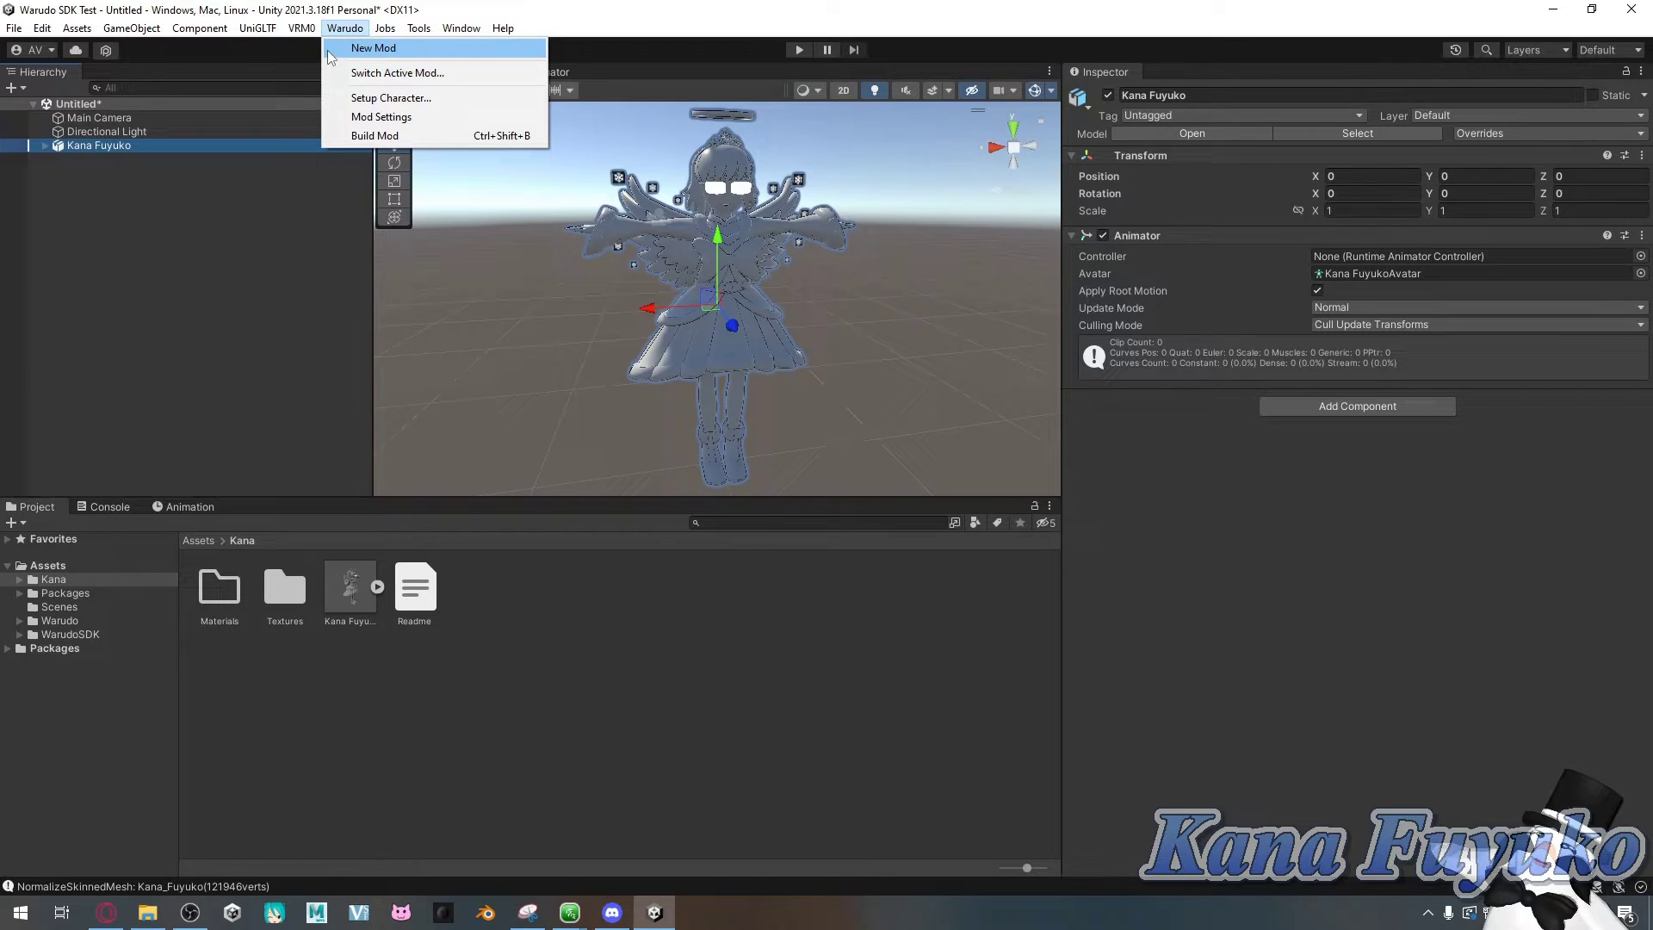
Run Warudo Setup Character on the selected Kana Fuyuko avatar to generate the Character prefab
left_click(344, 99)
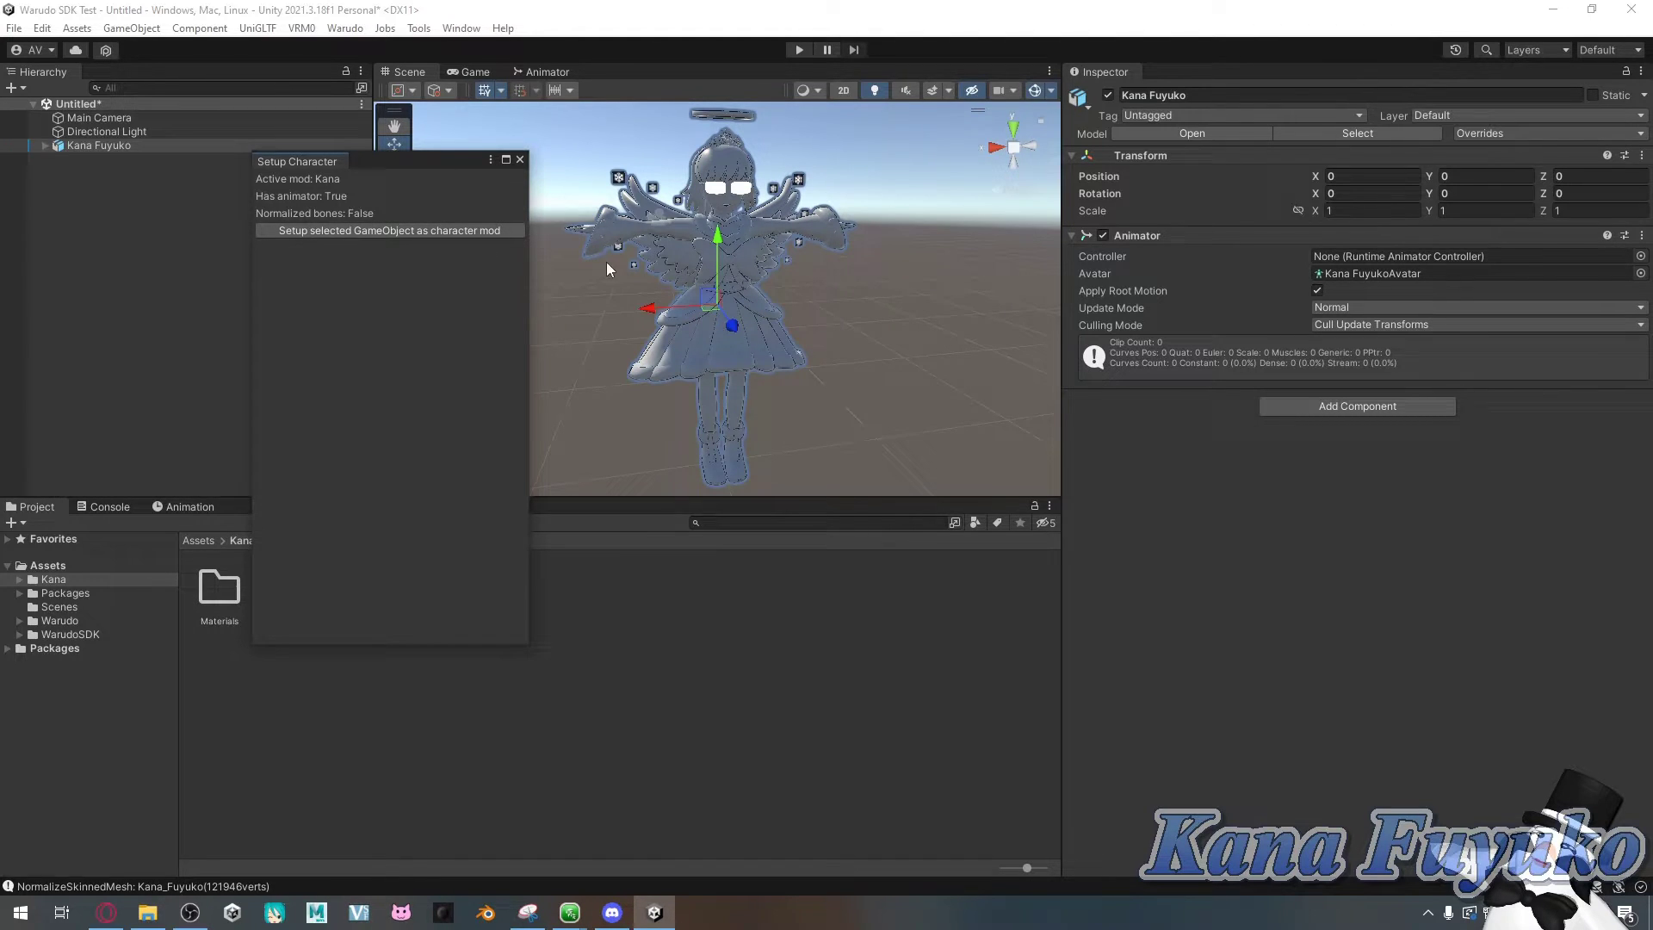
left_click_drag(363, 163, 298, 196)
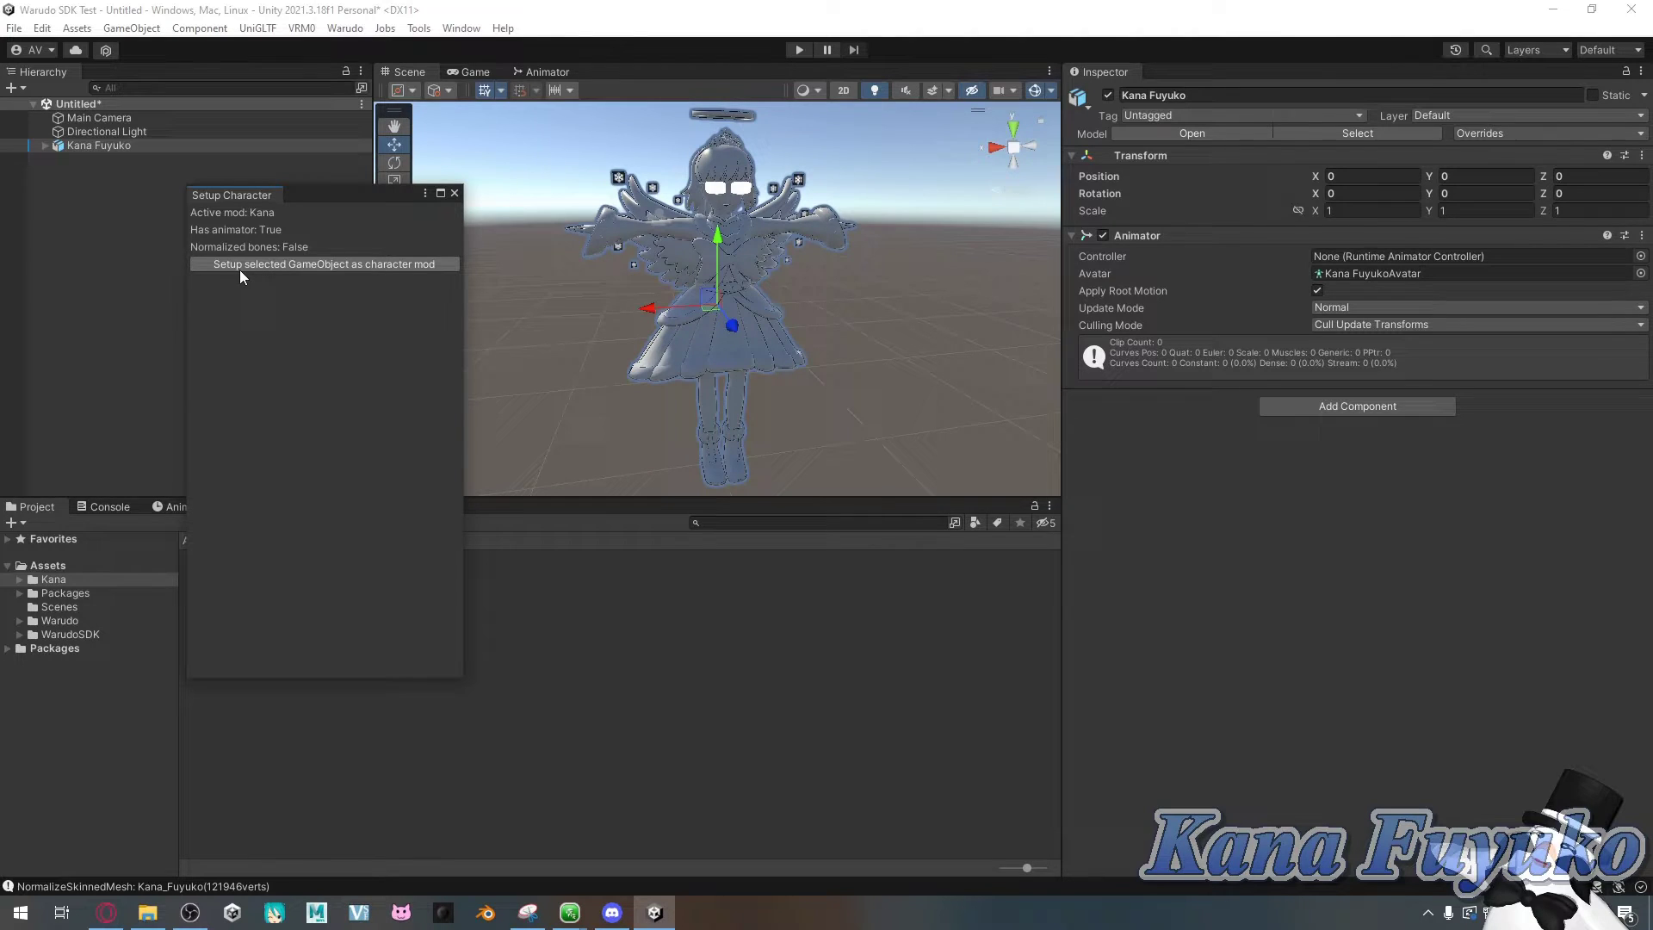
left_click(362, 264)
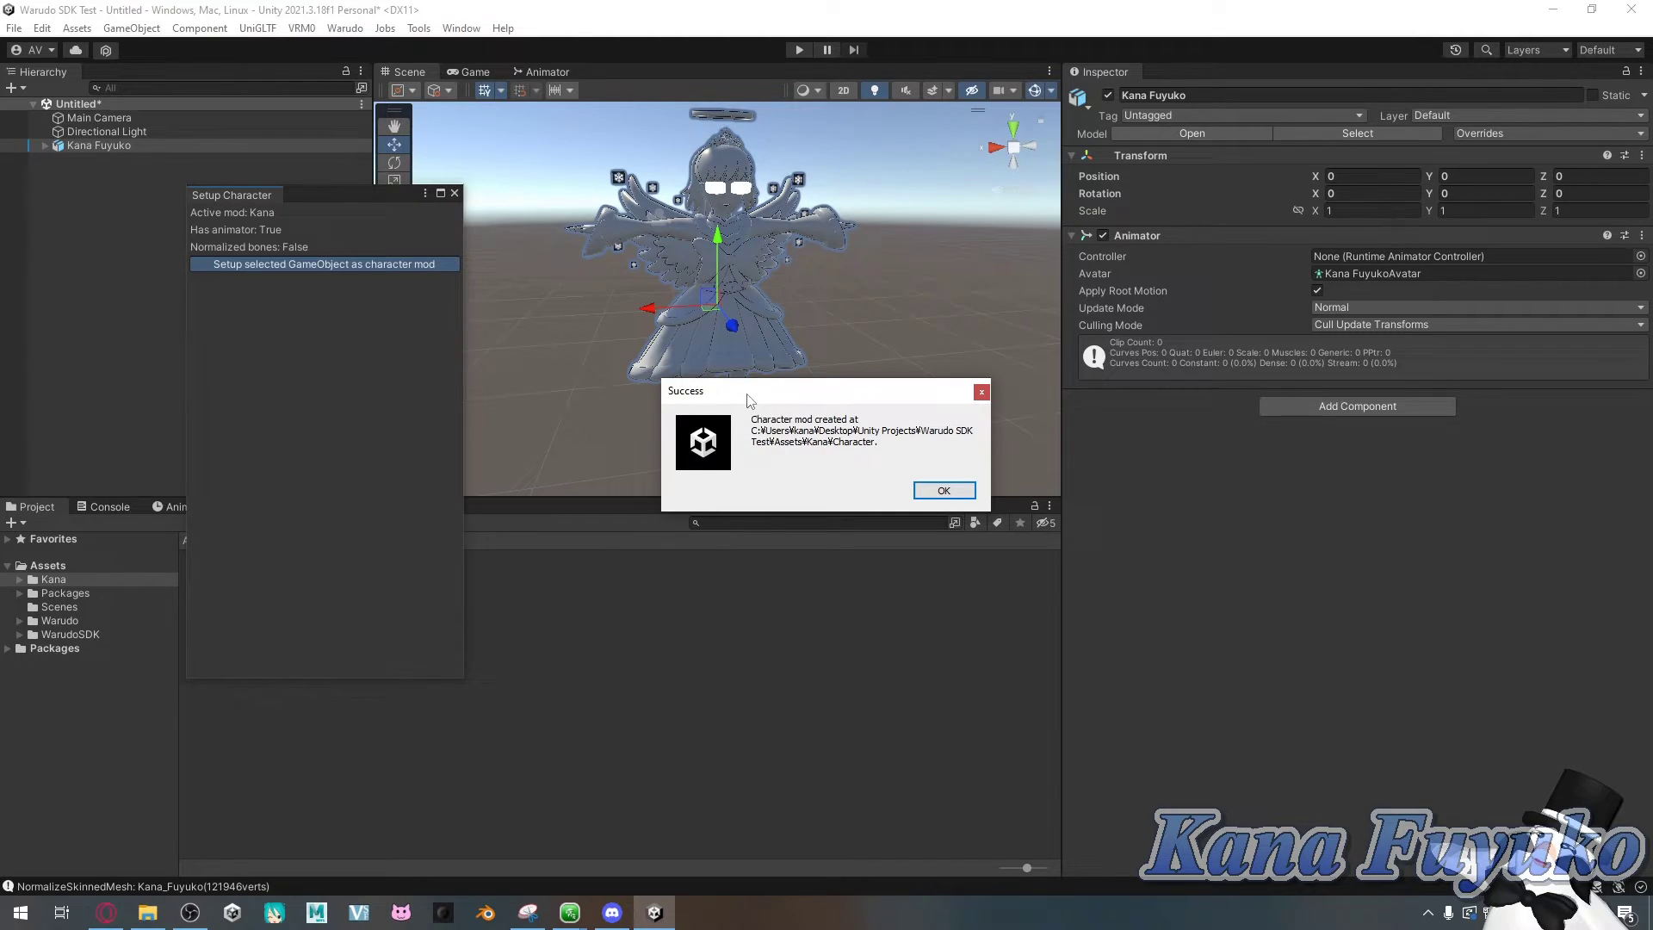
left_click_drag(755, 398, 686, 376)
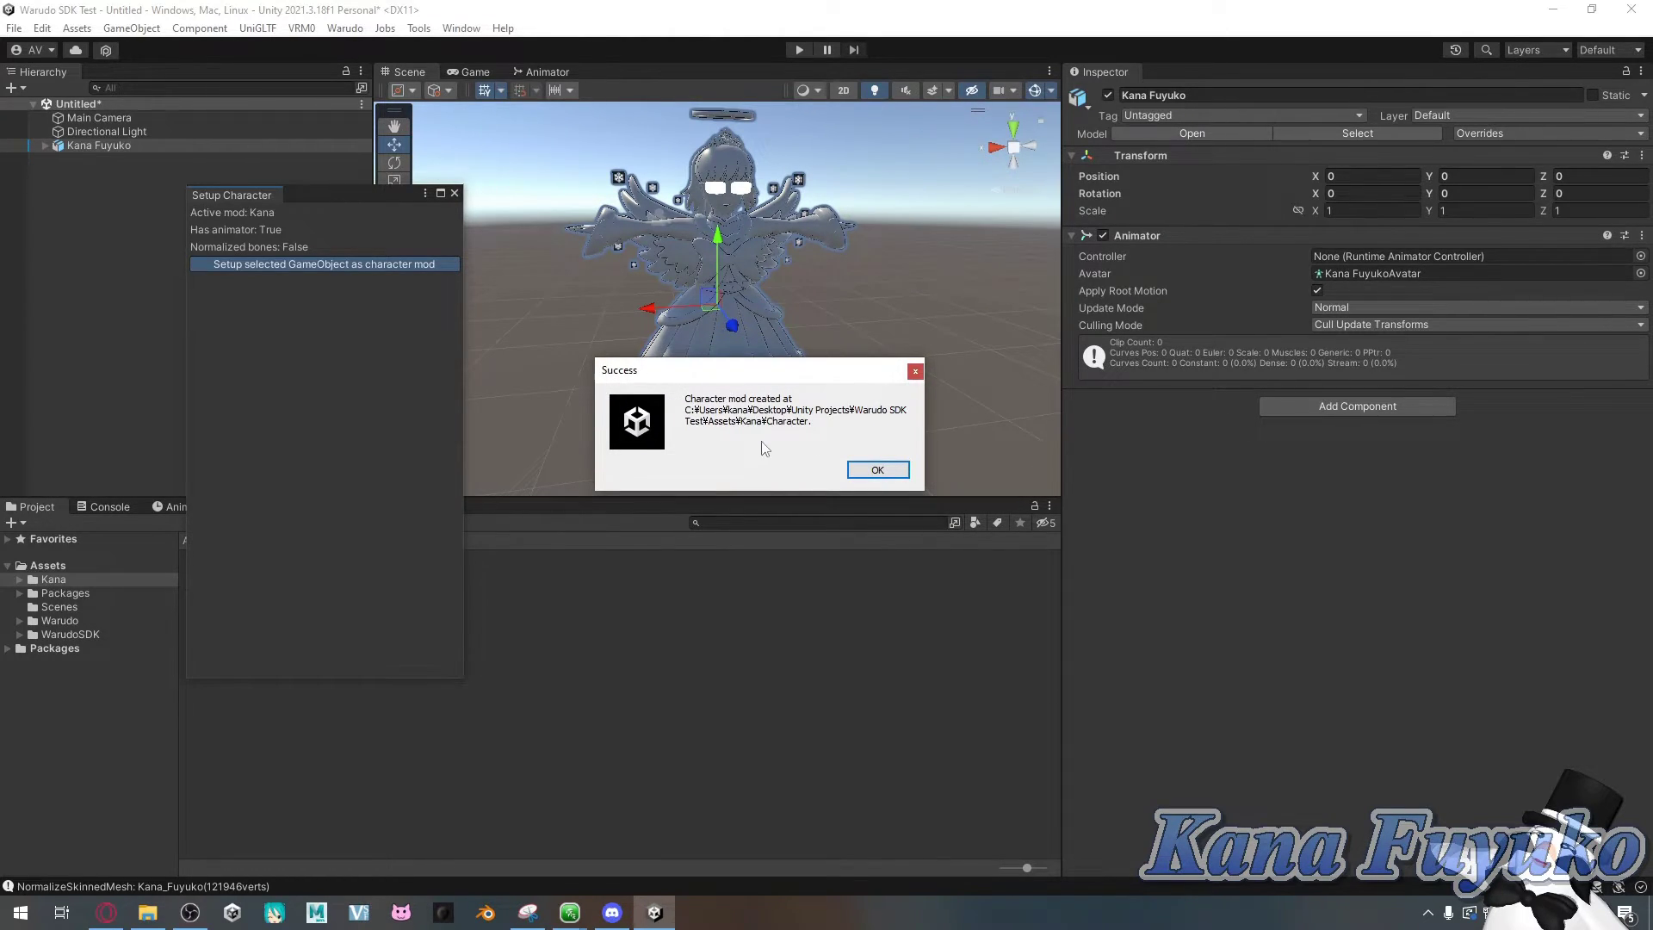
Dismiss the success dialog, close Setup Character, and inspect the Character, Kana_Fuyuko and Avatar assets
left_click(877, 470)
left_click(454, 193)
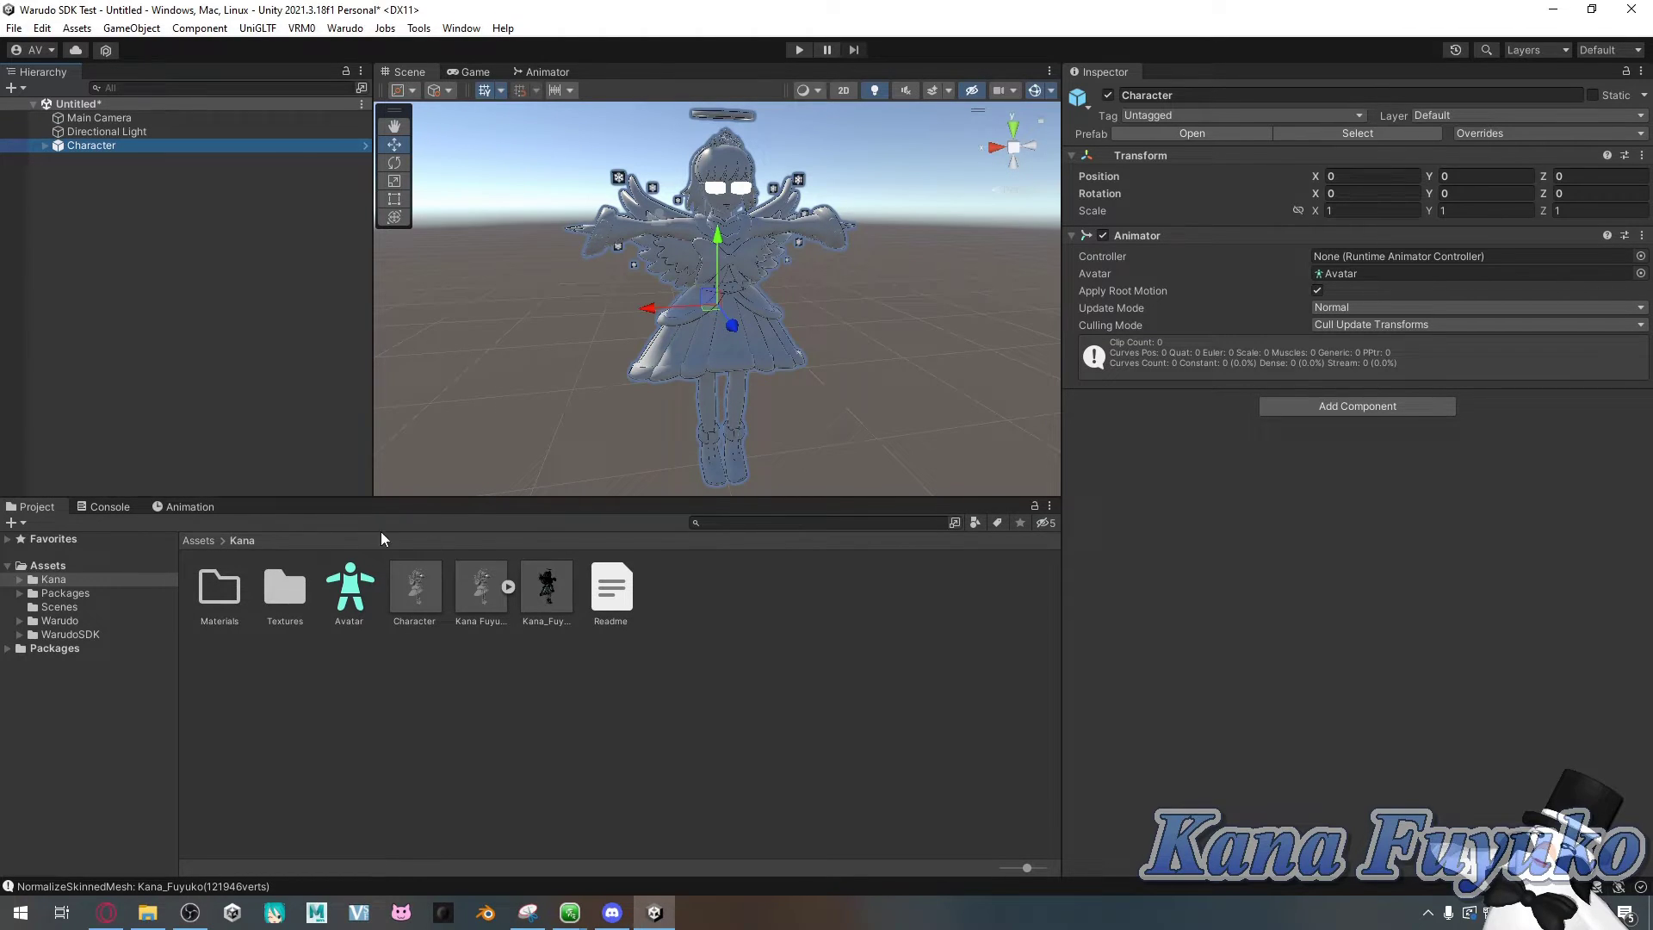
left_click(408, 586)
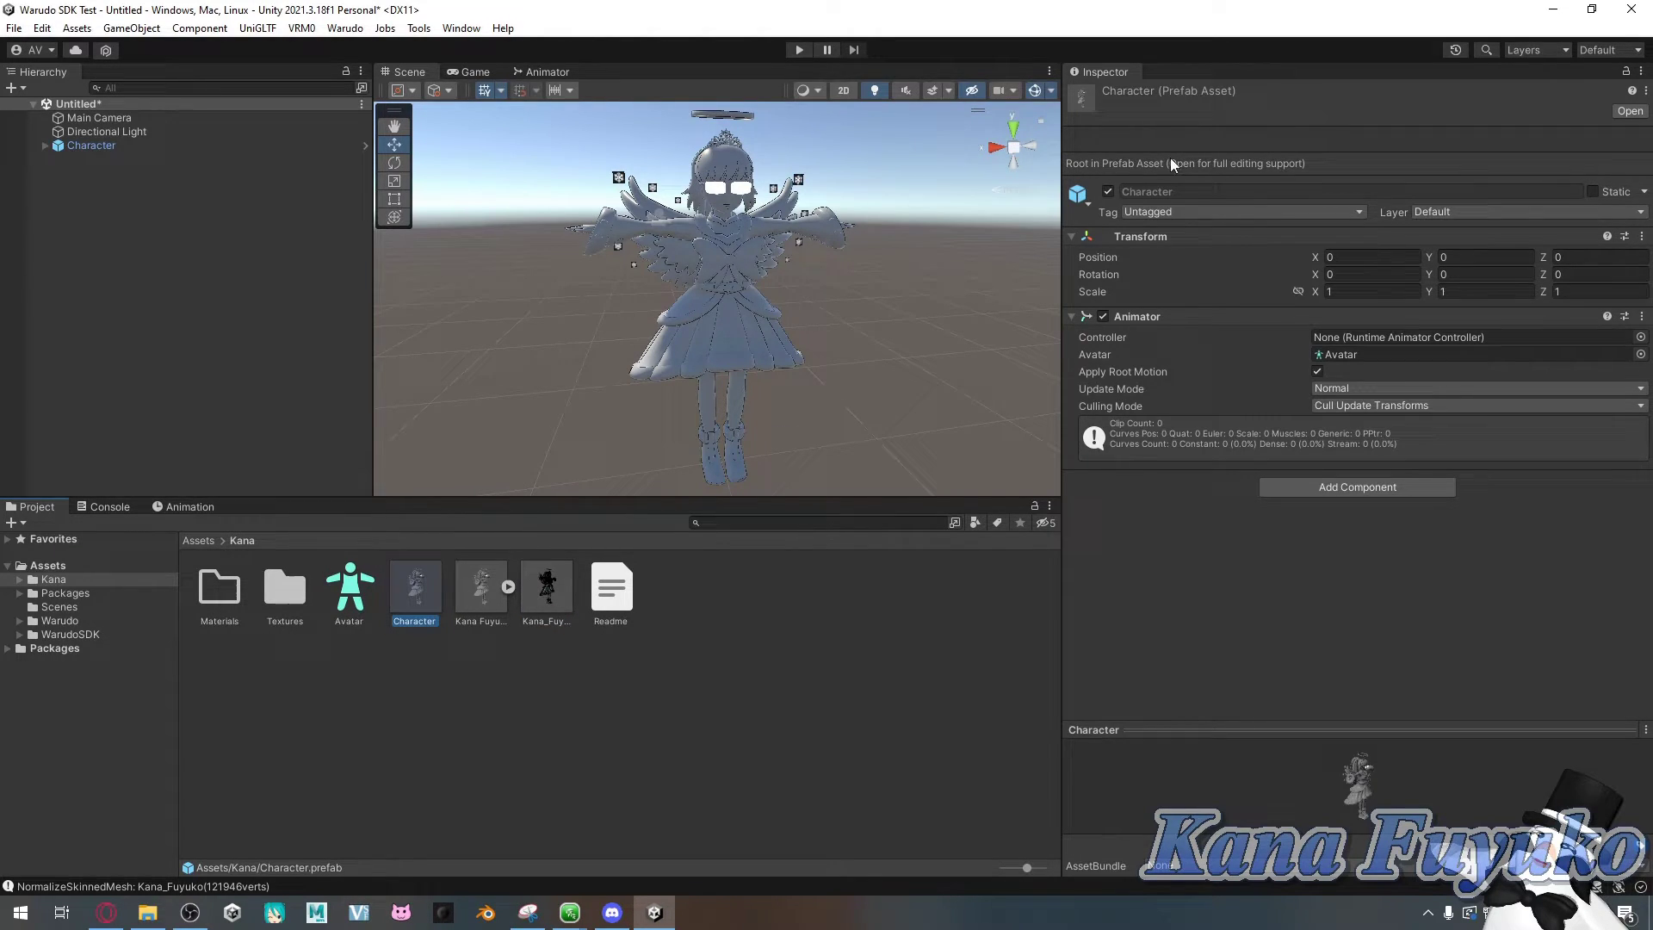
left_click(544, 587)
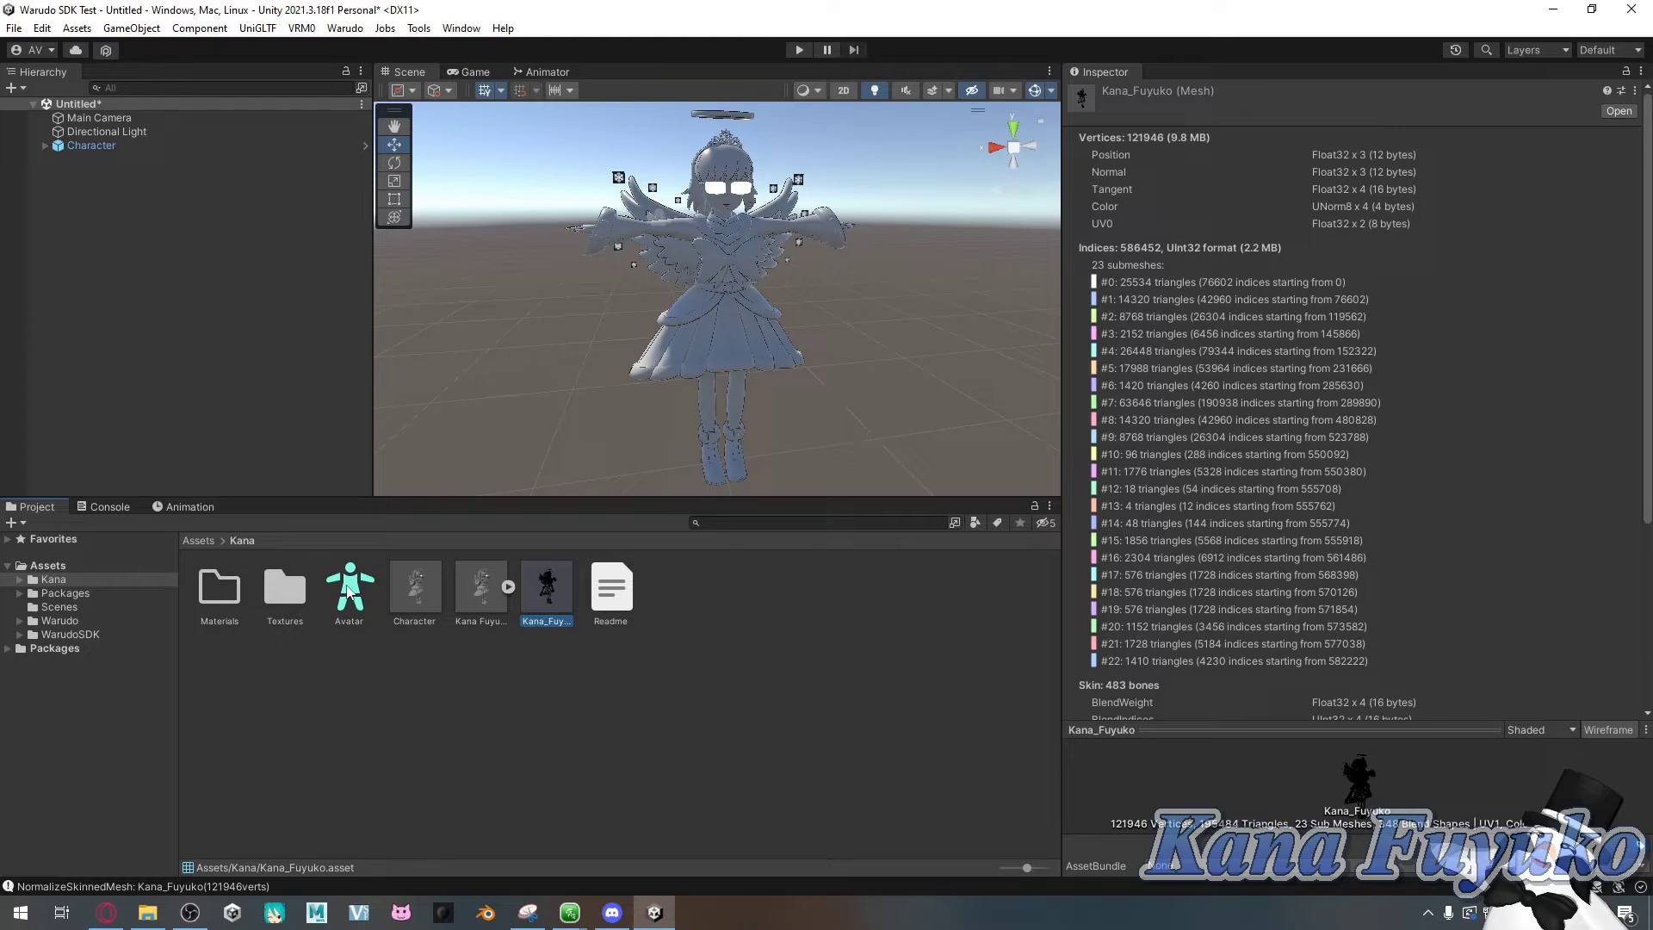
left_click(348, 590)
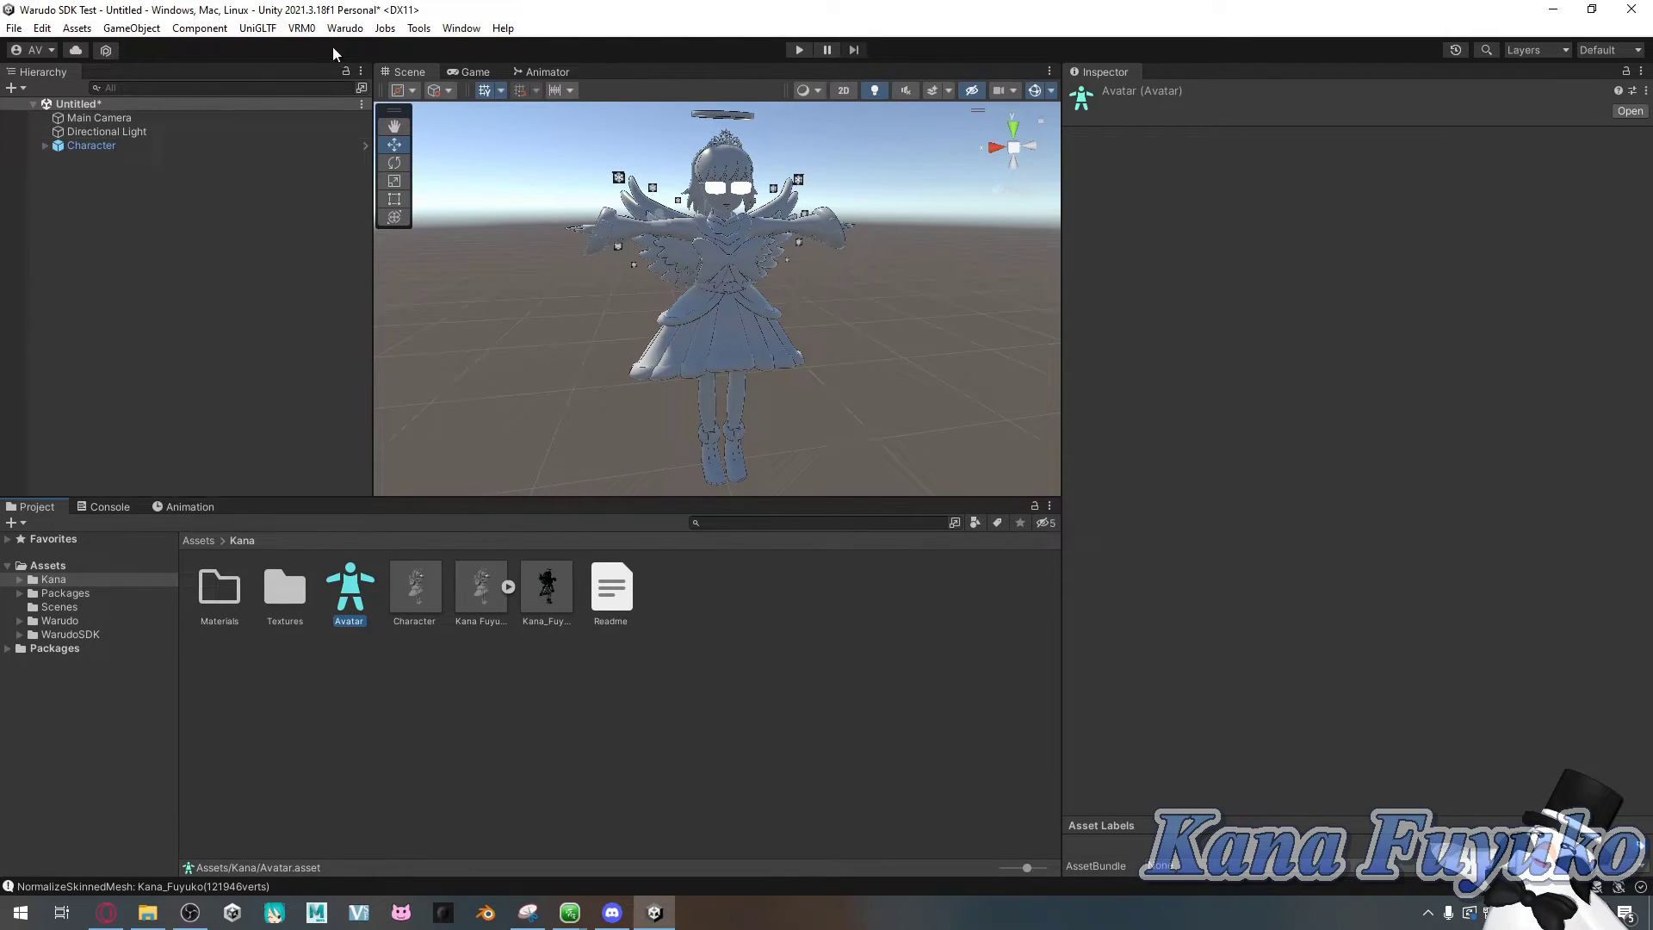
Select the generated Kana assets, then select the Character object in the Hierarchy
left_click(344, 28)
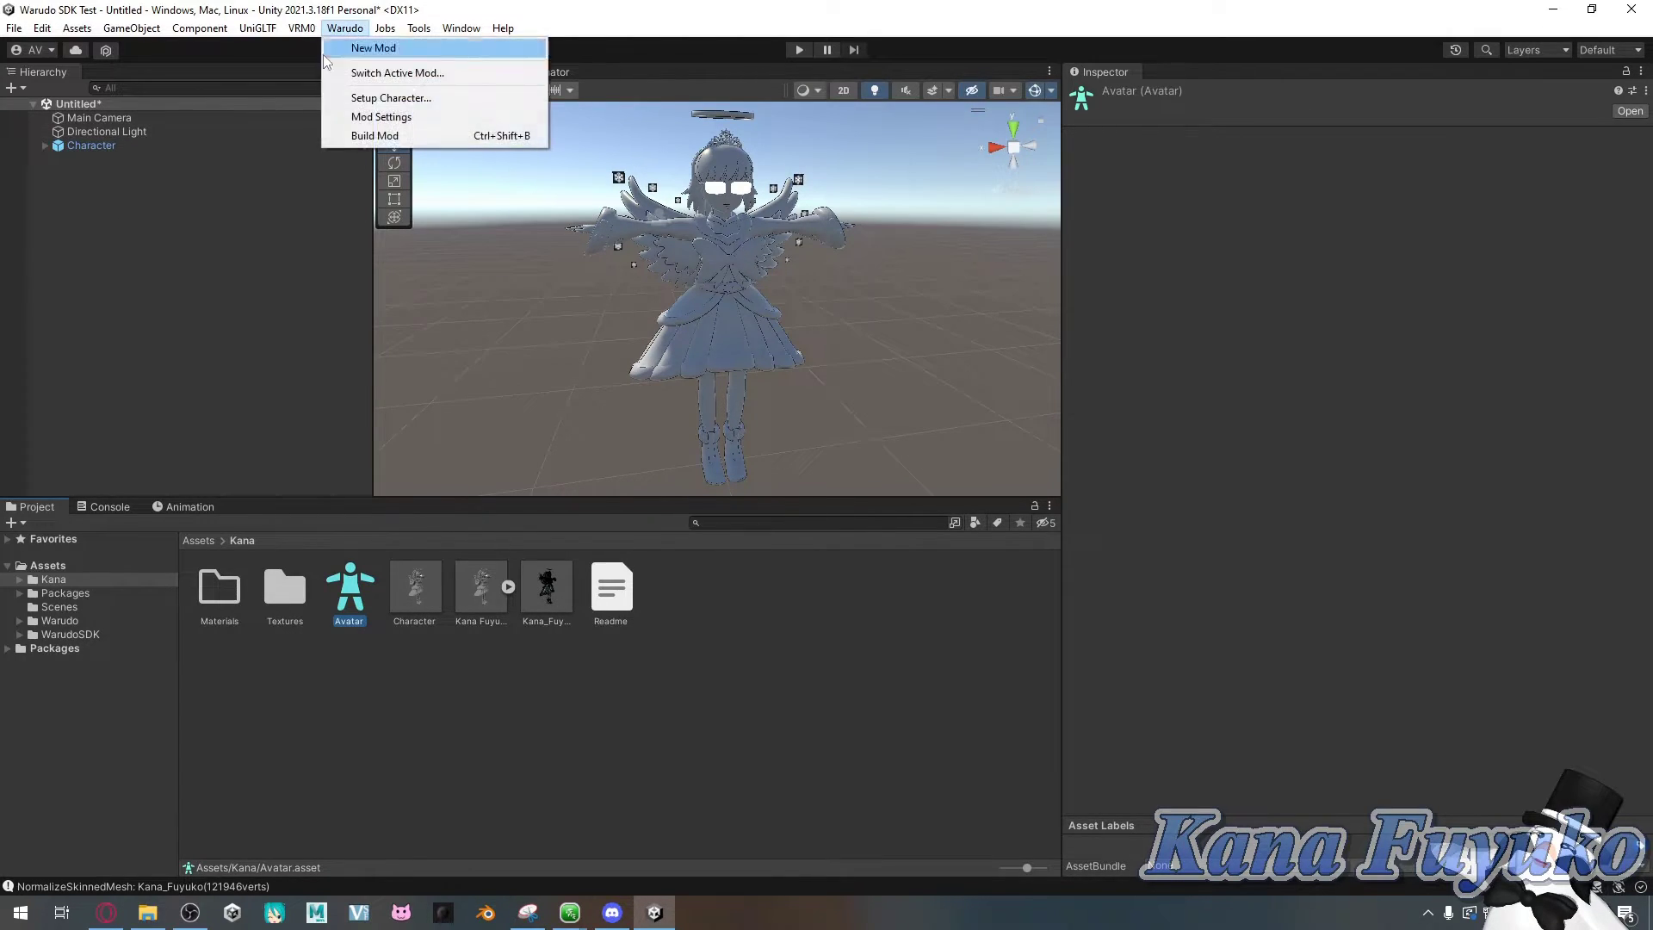
left_click(269, 355)
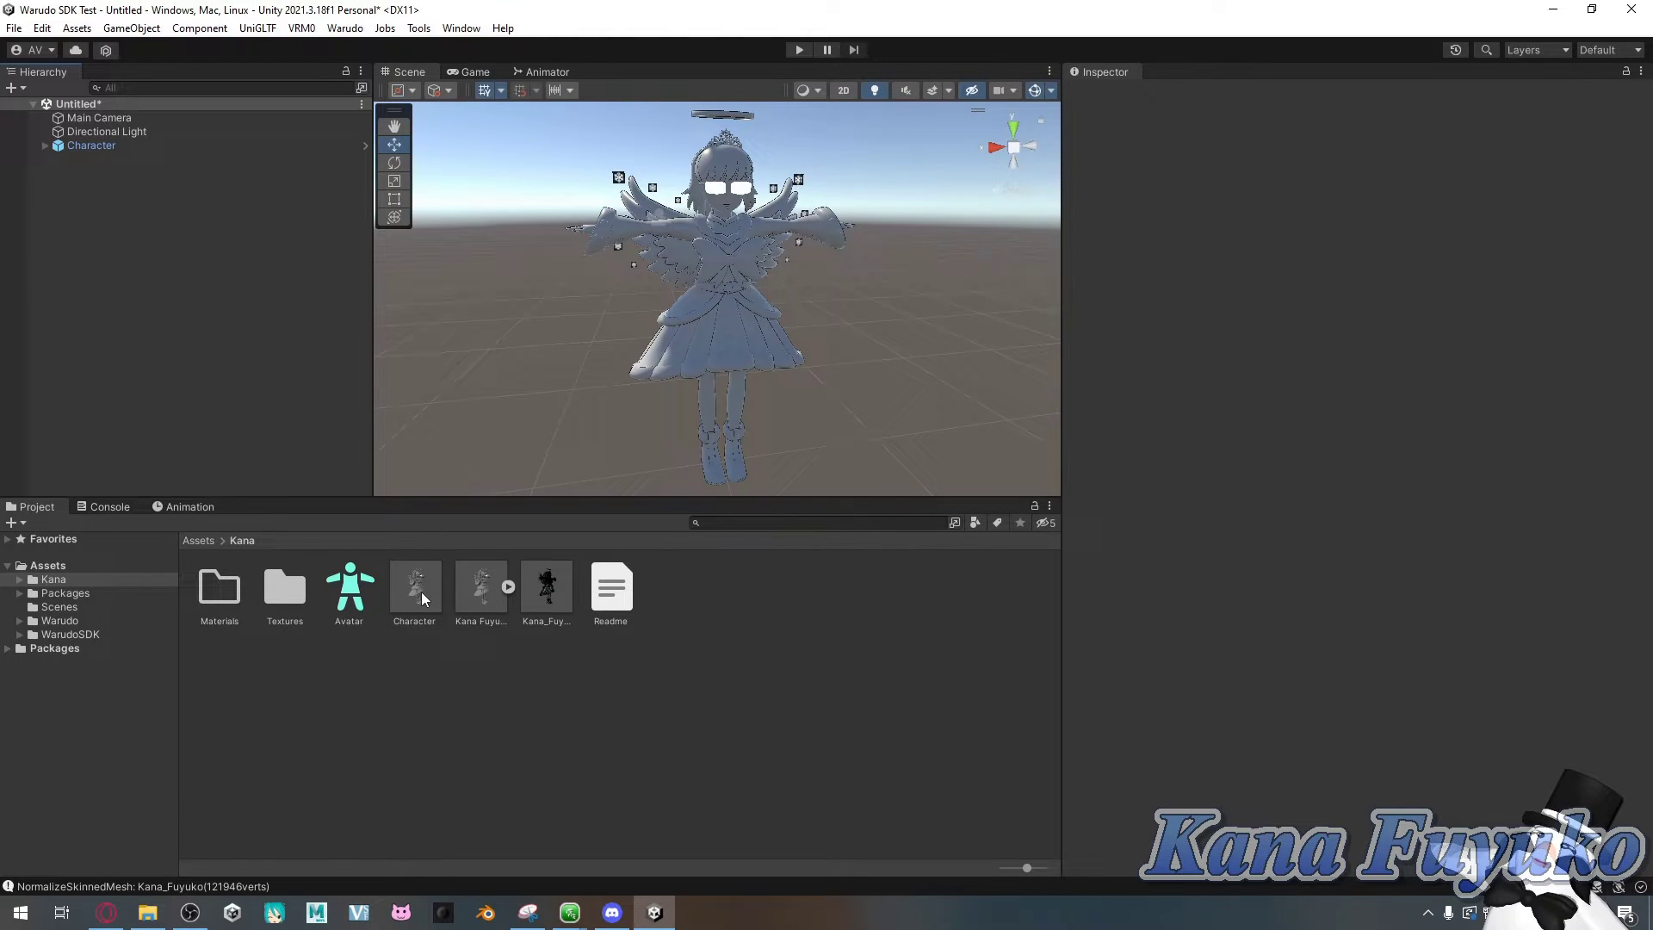
left_click(398, 571)
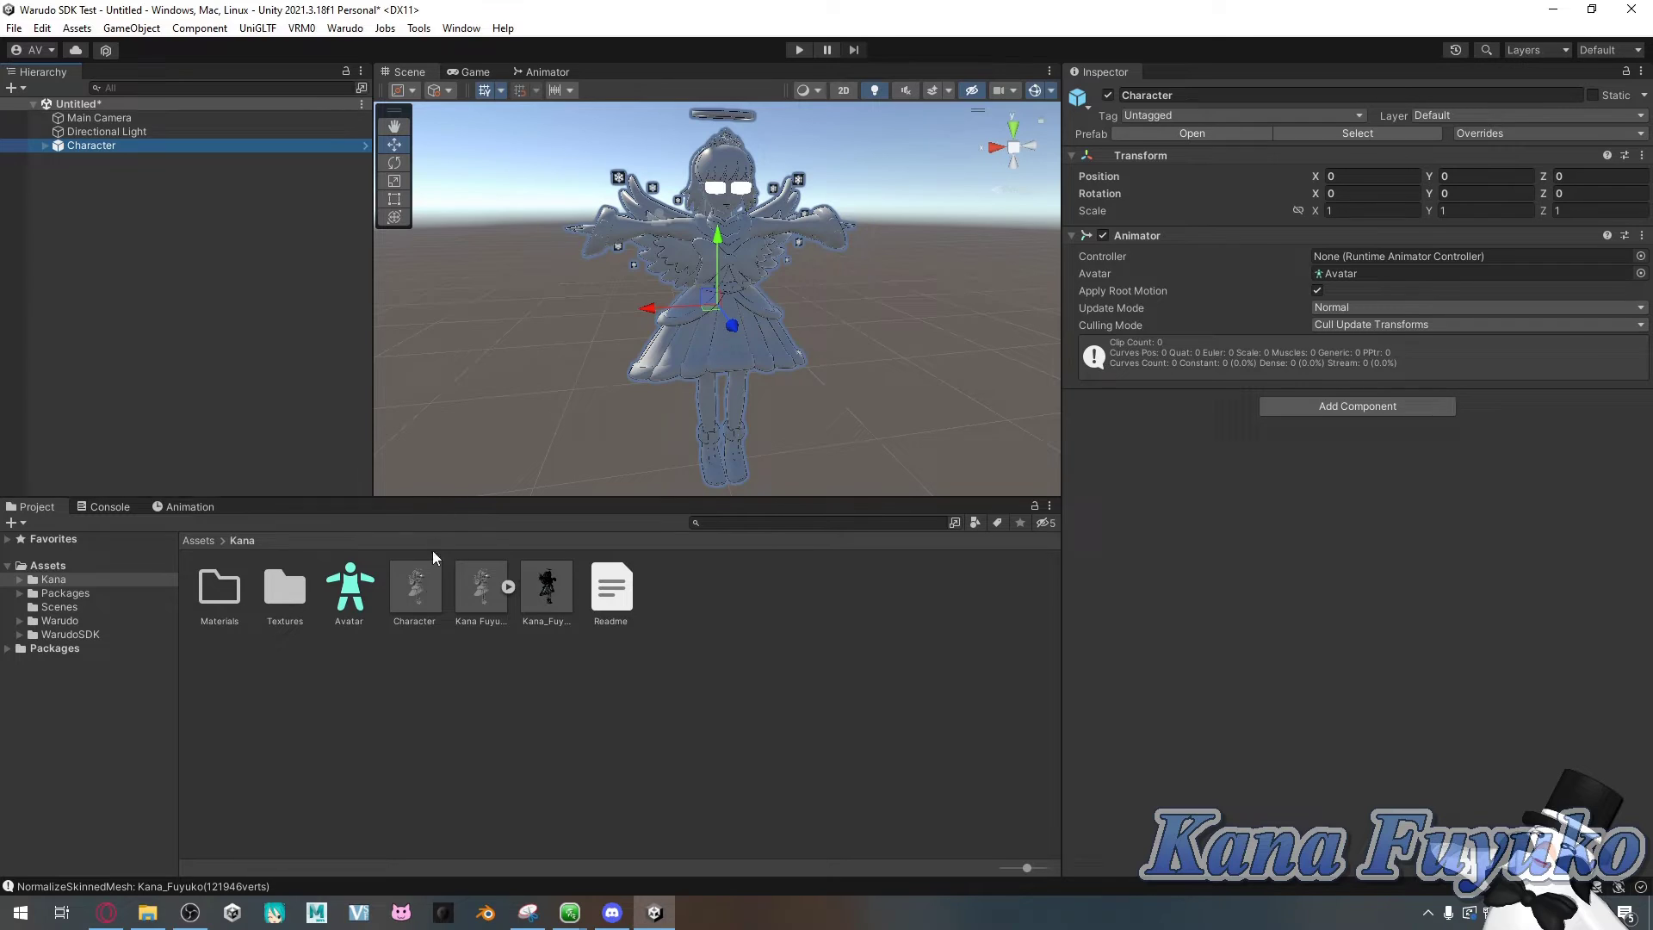
left_click(356, 586)
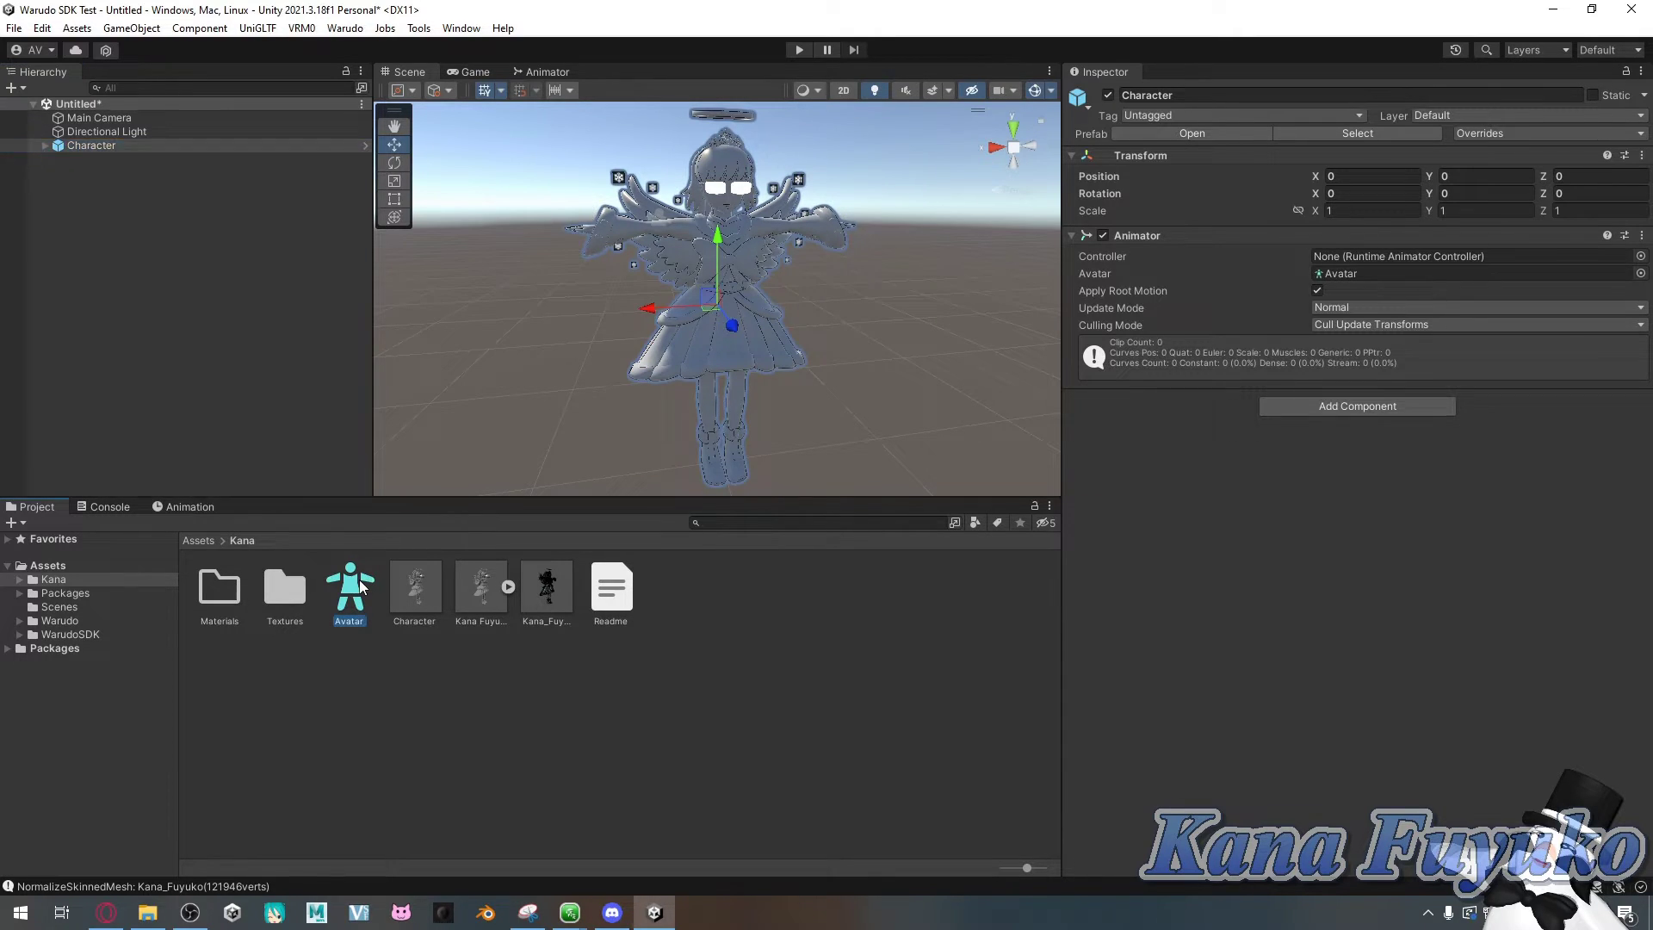
left_click(411, 593, "ctrl")
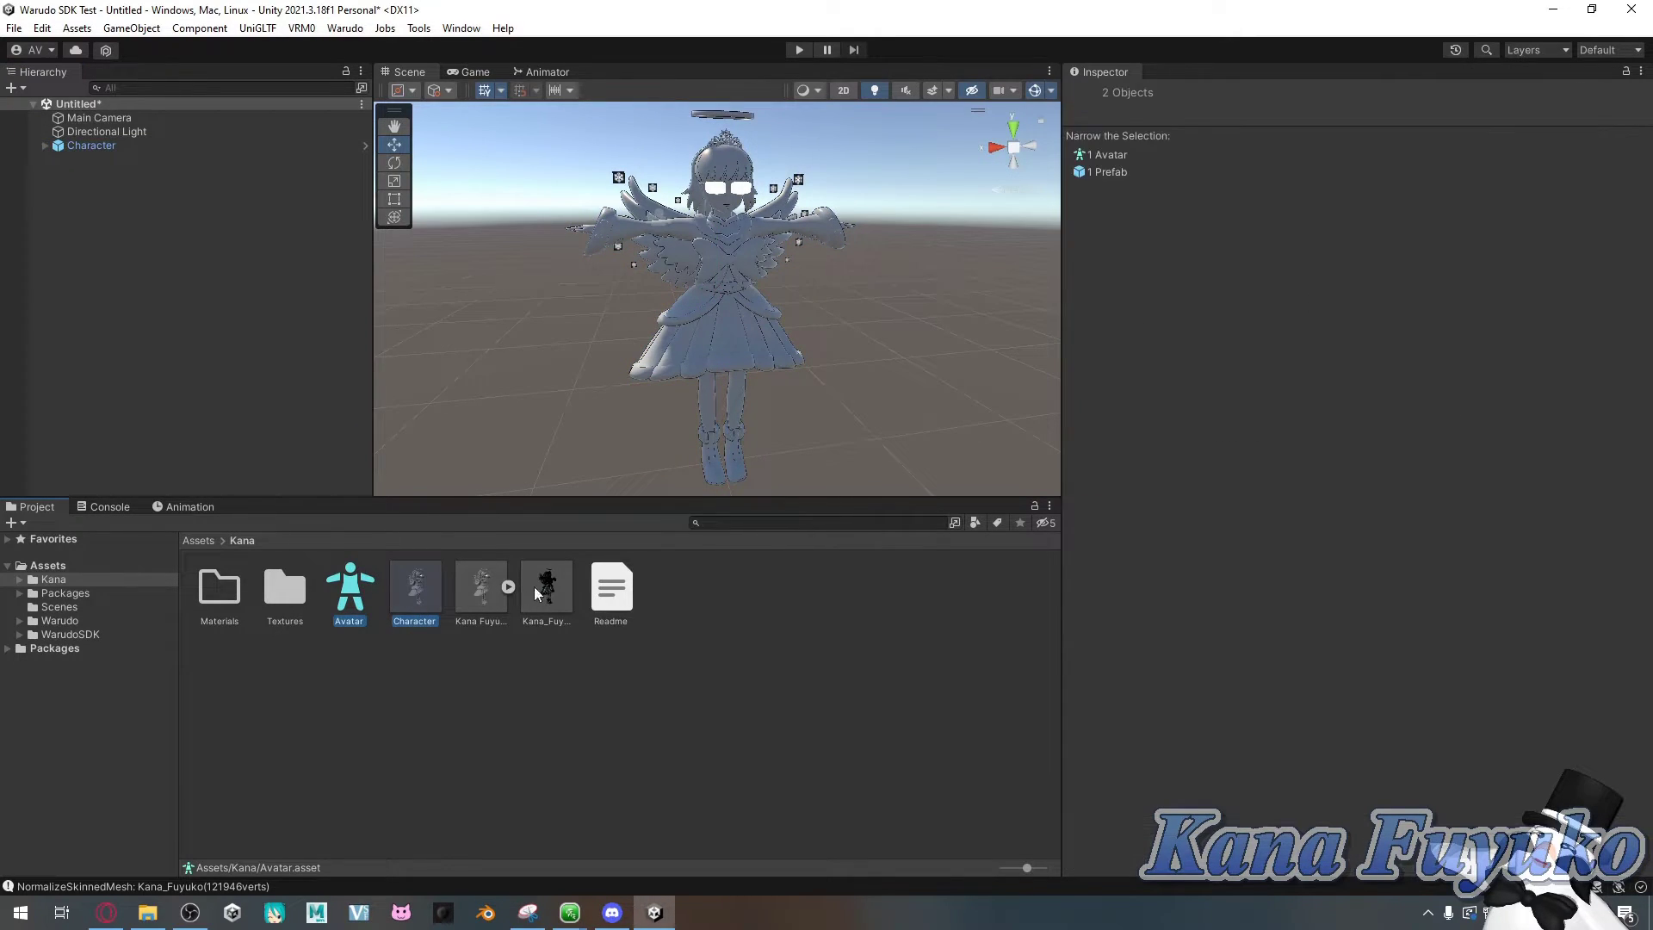
left_click(565, 668)
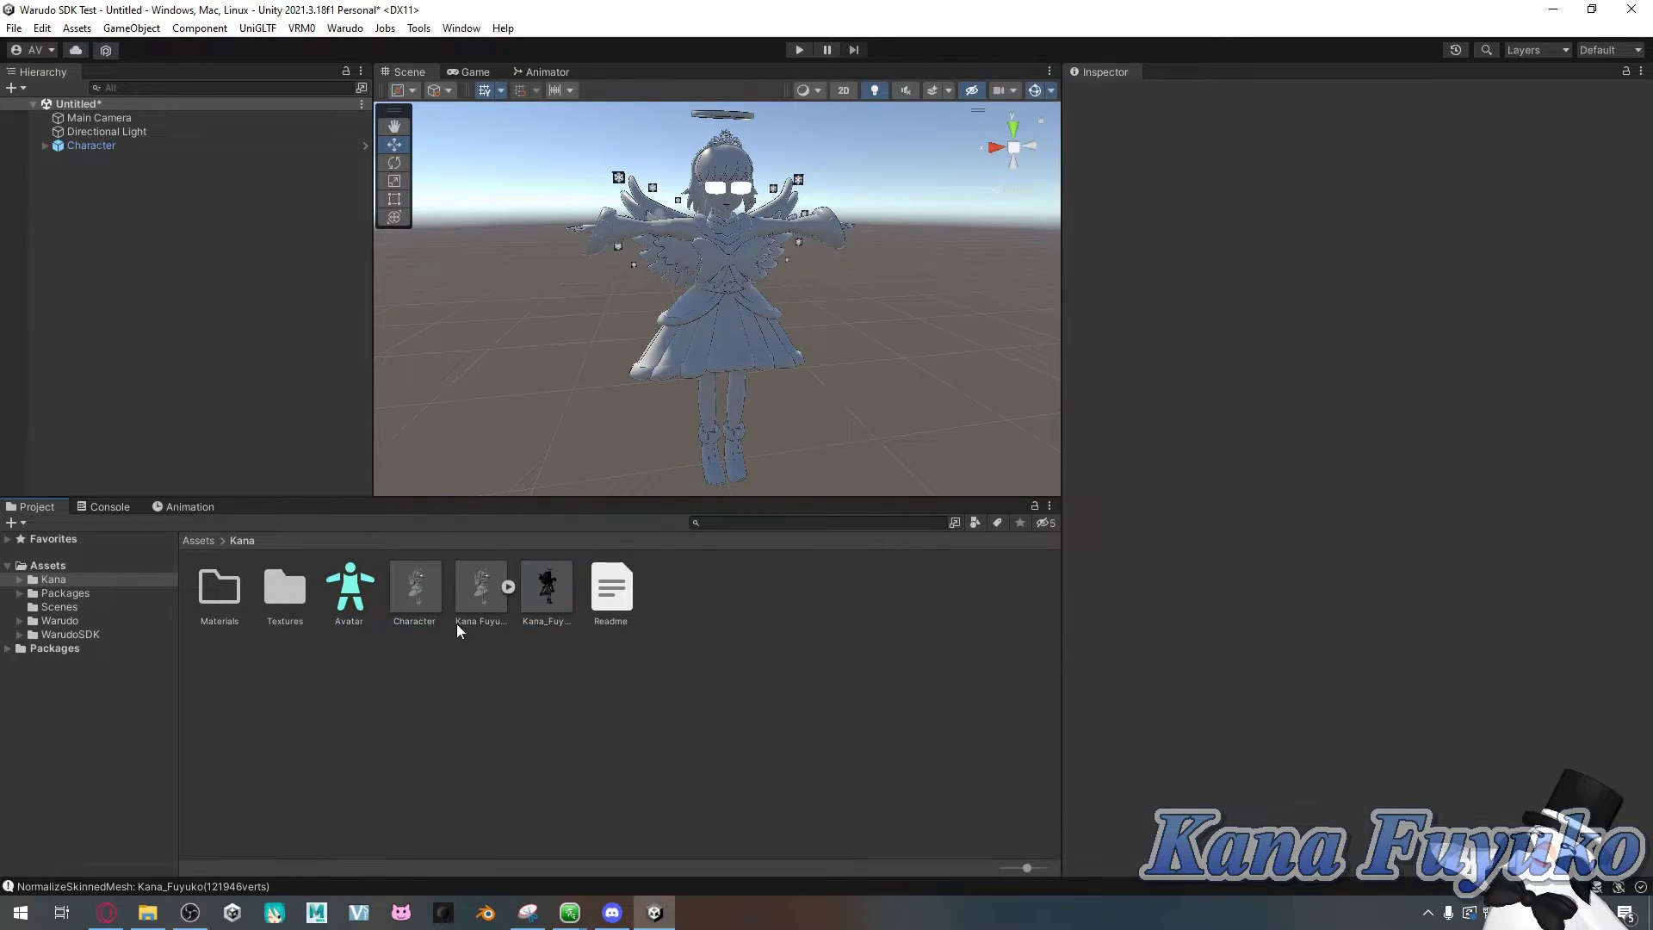
left_click(133, 146)
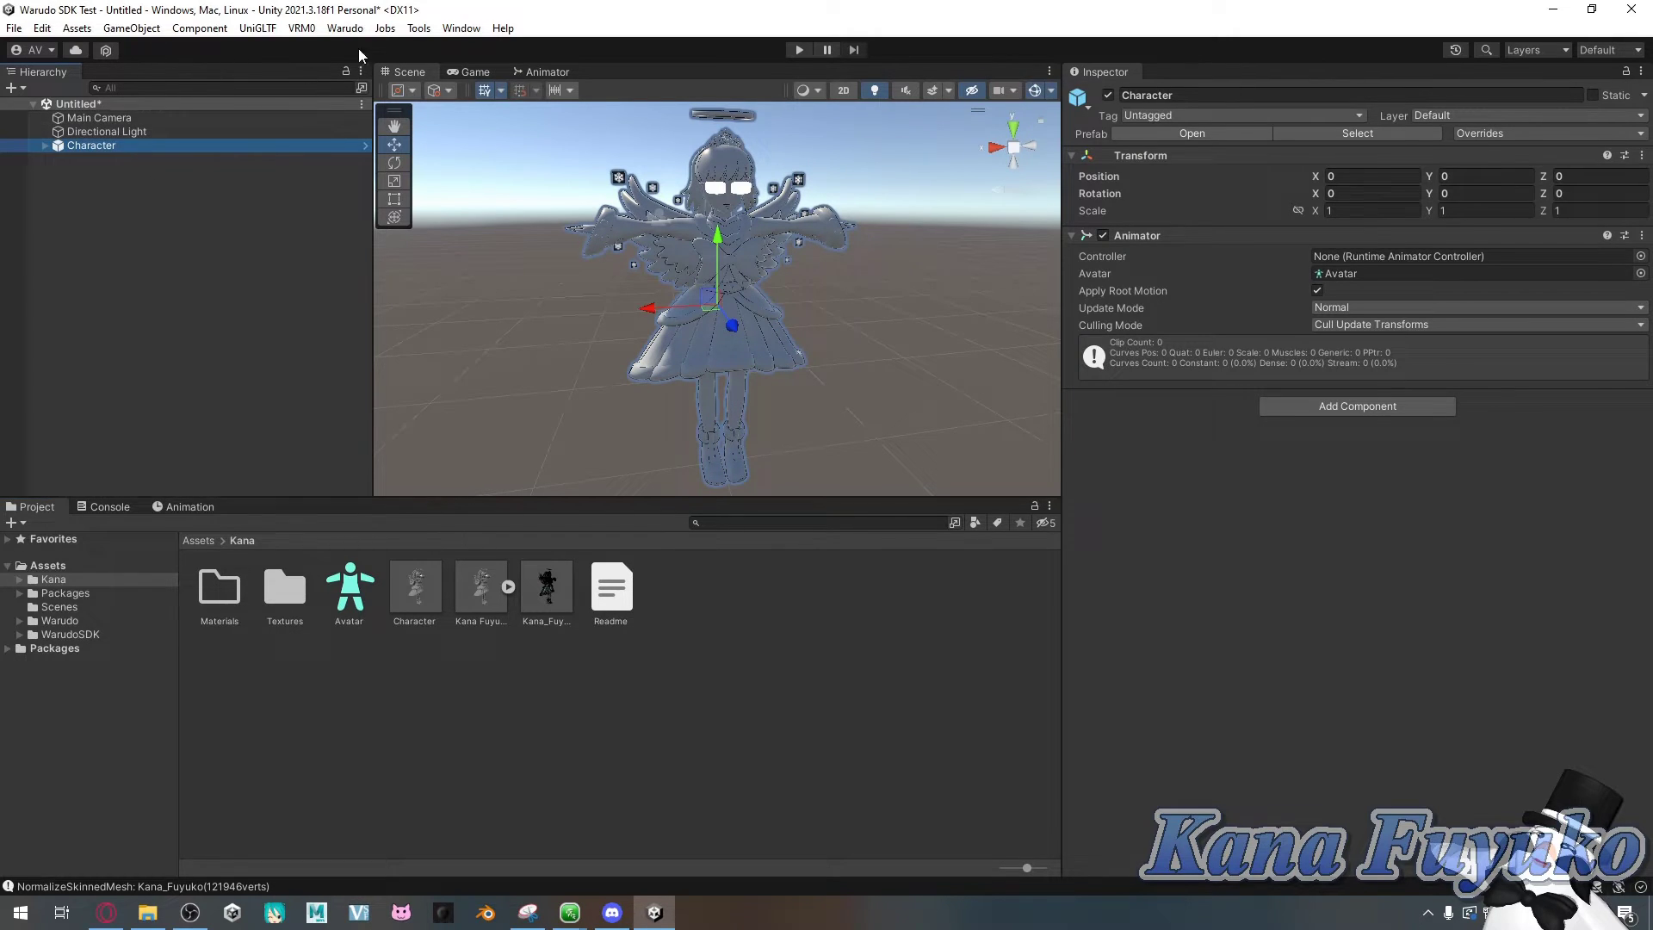
left_click(346, 30)
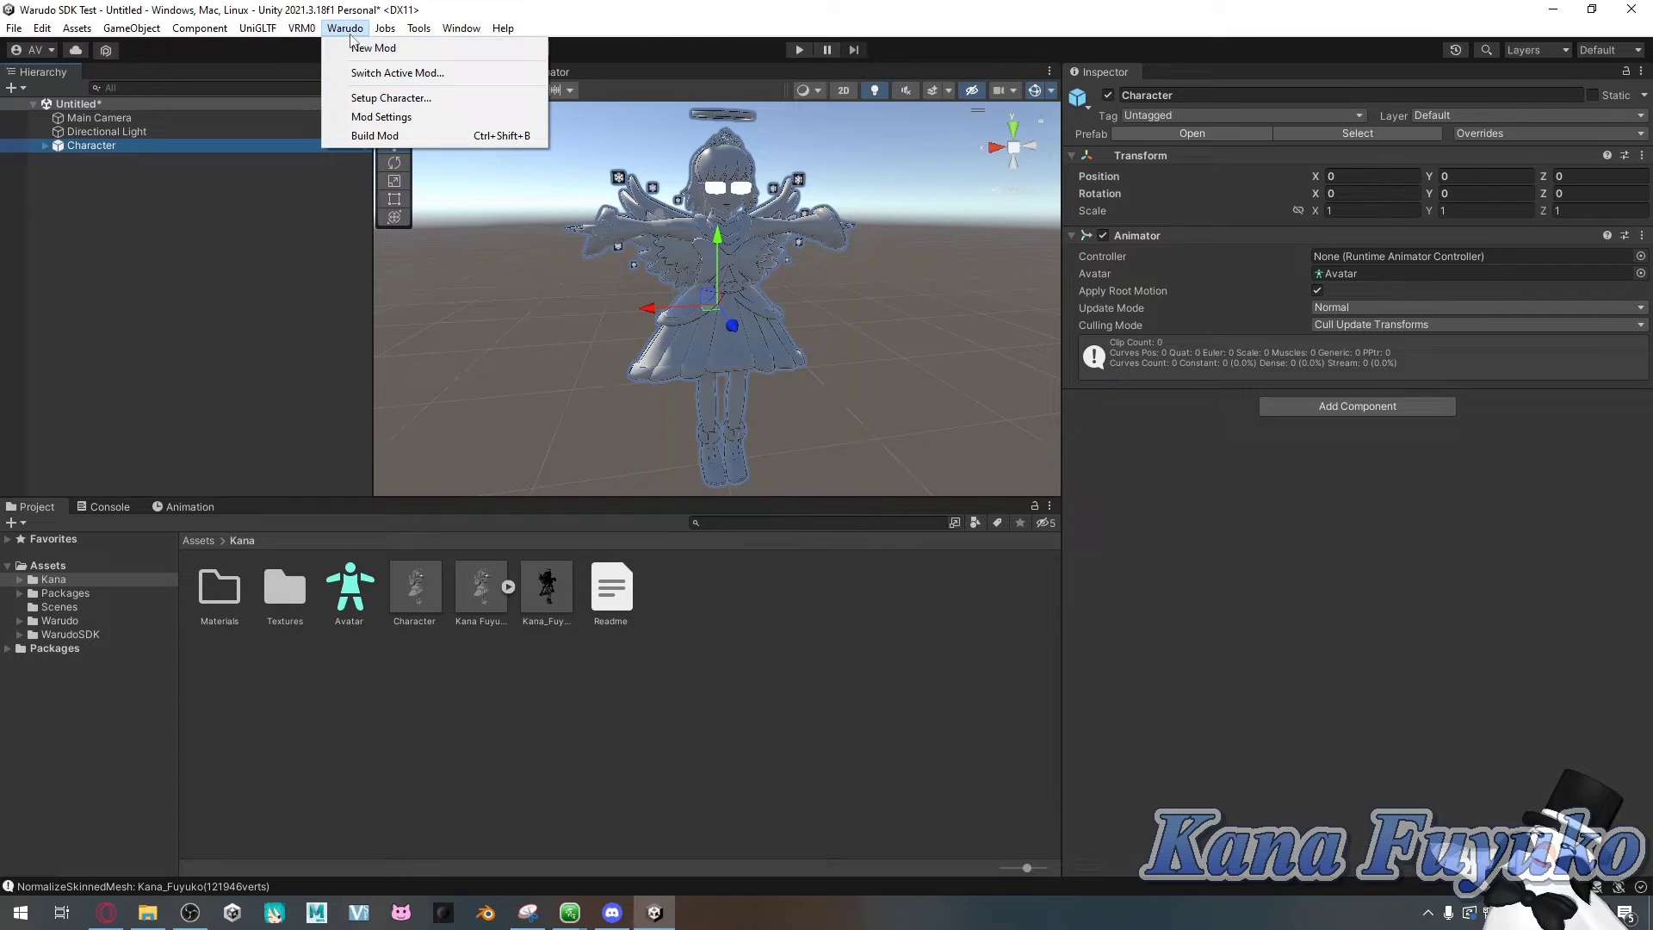
Open Warudo Mod Settings and review name Kana, version 1.0.0 and author DefaultCompany
left_click(373, 117)
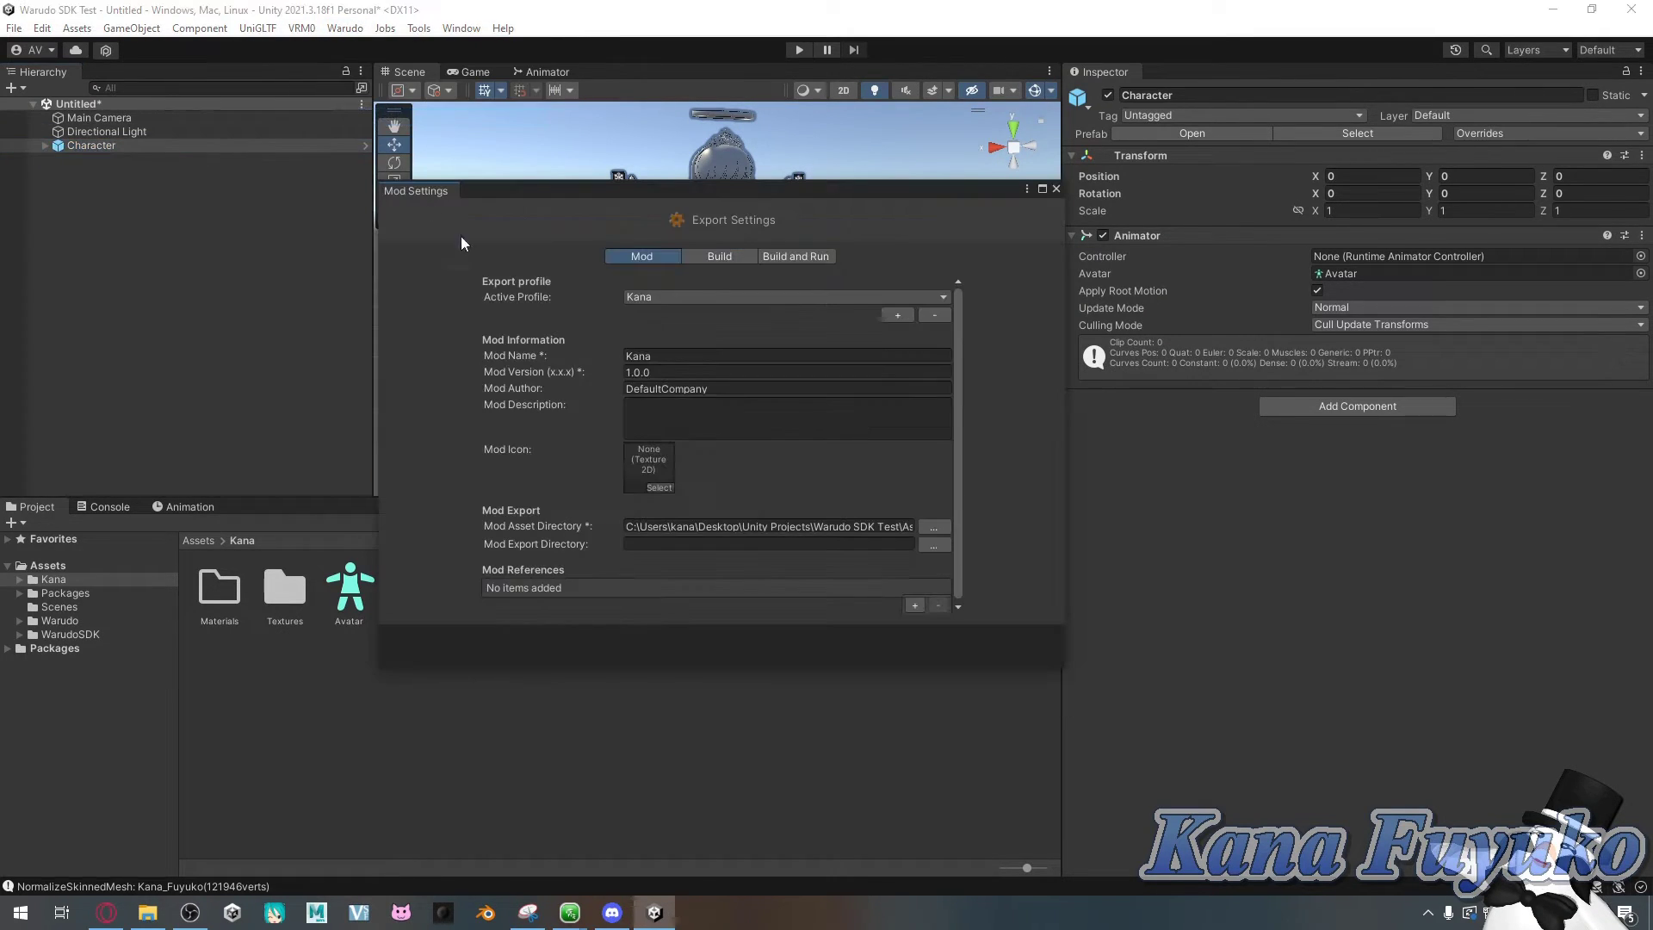
left_click(661, 354)
left_click(667, 378)
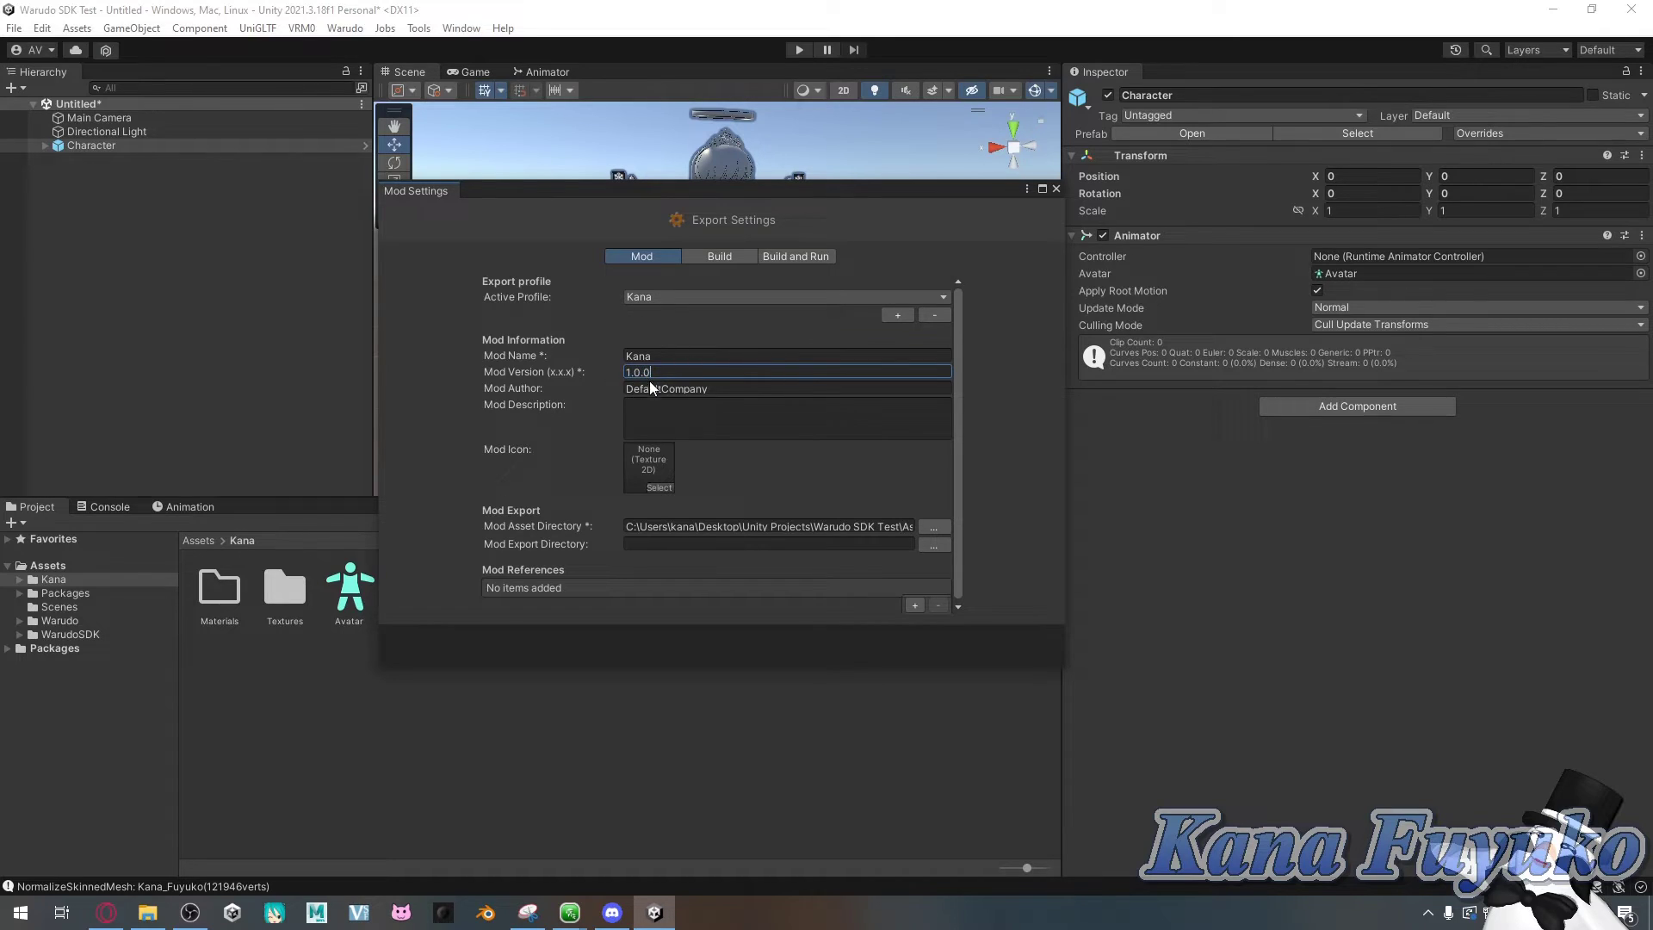
left_click(651, 388)
key("Tab")
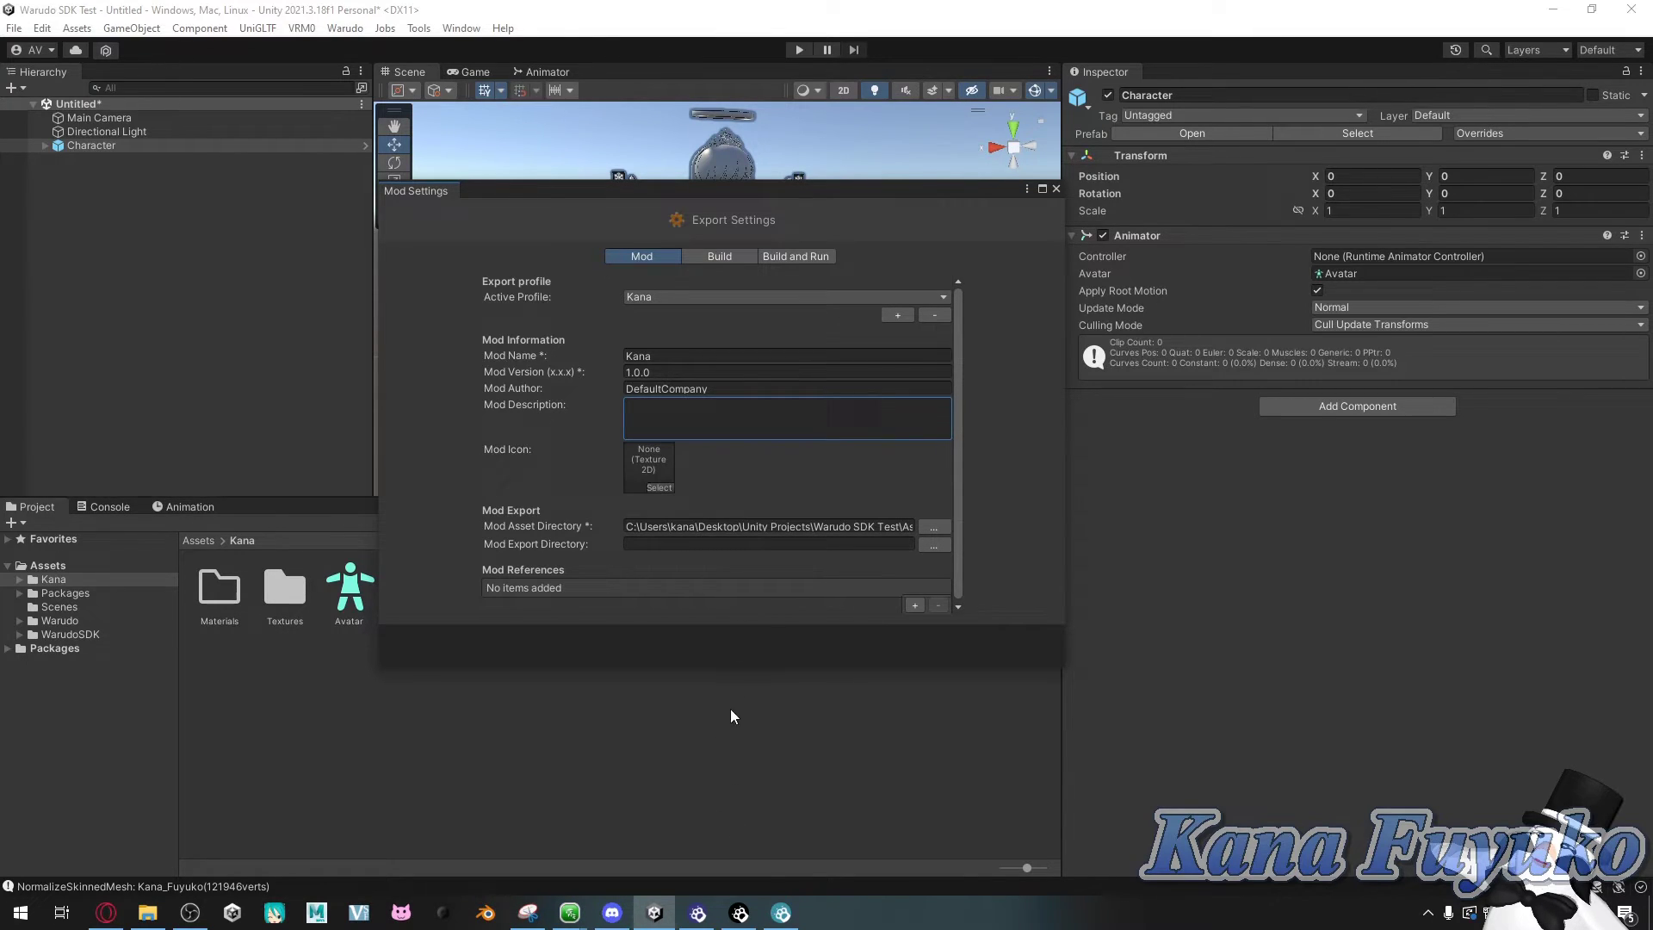
In Warudo, open the Character's Characters folder in Explorer and select its full path
left_click(739, 913)
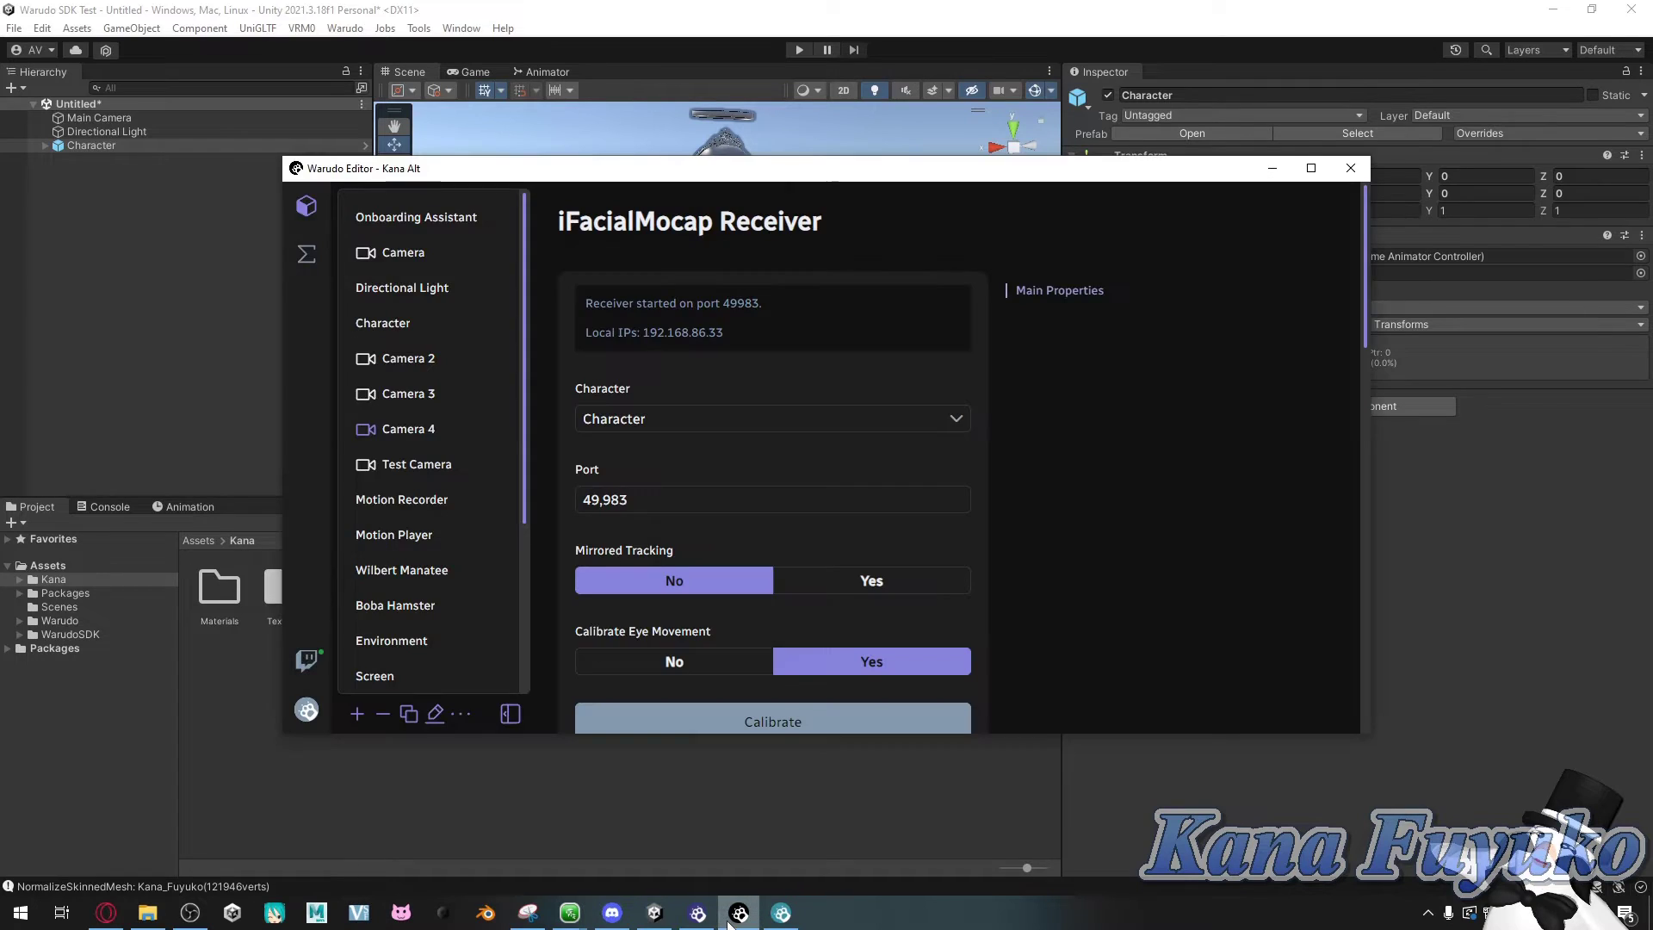
left_click(423, 320)
scroll(653, 445, "down", 2)
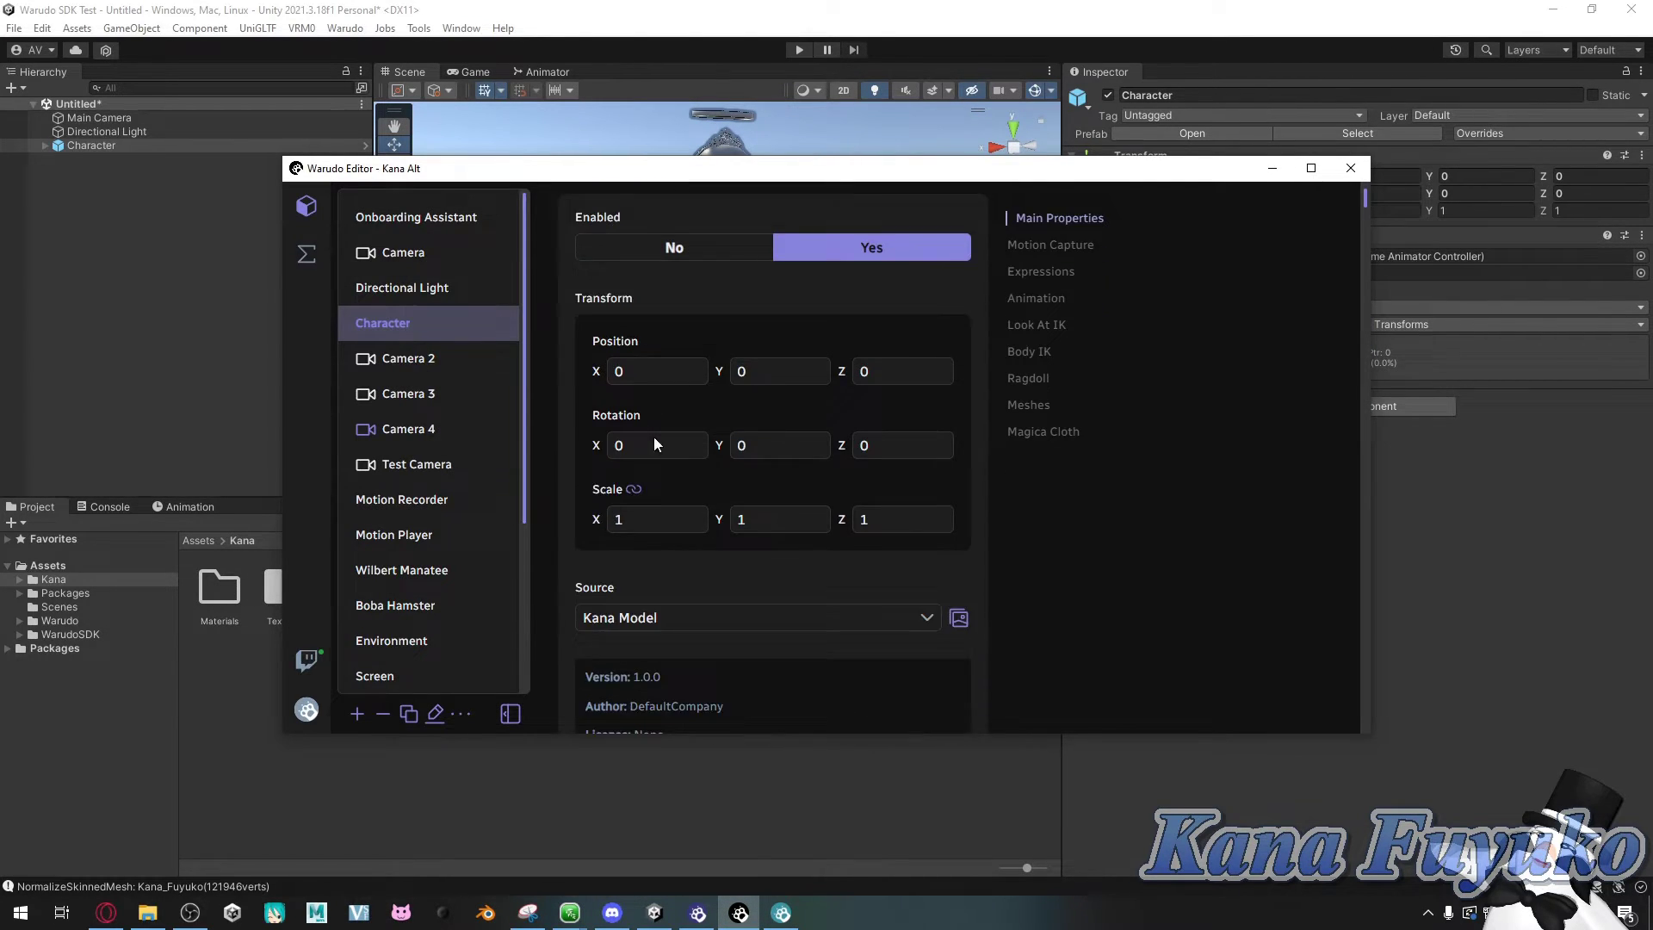
scroll(653, 445, "down", 4)
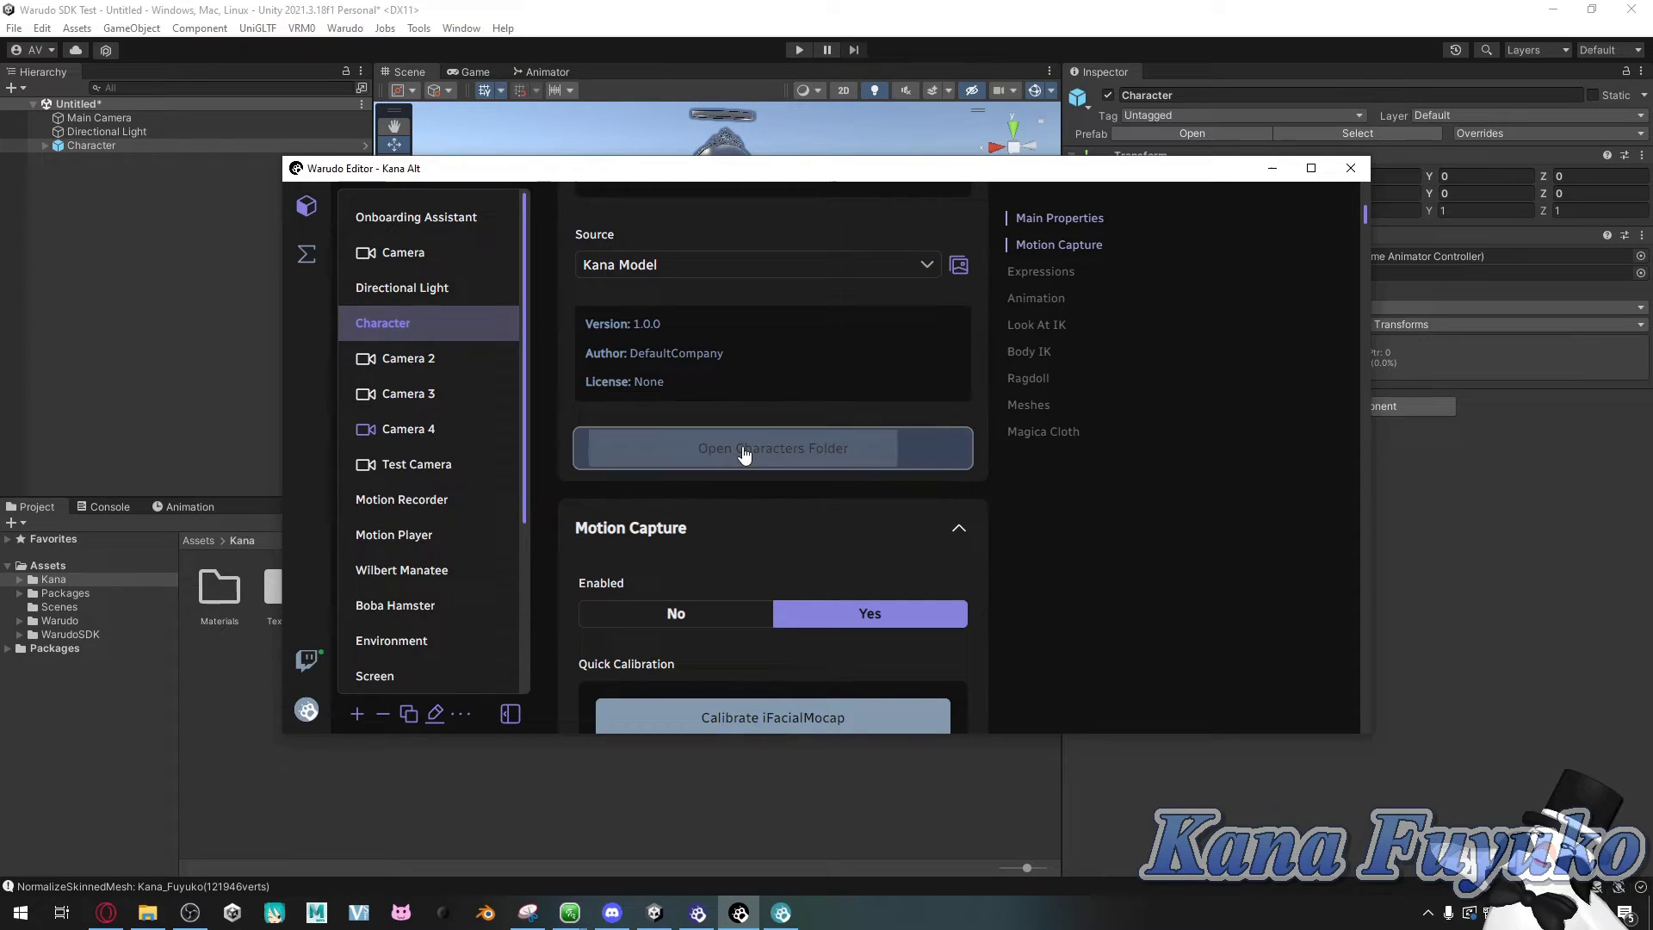
left_click(744, 455)
left_click_drag(610, 24, 847, 232)
left_click(726, 354)
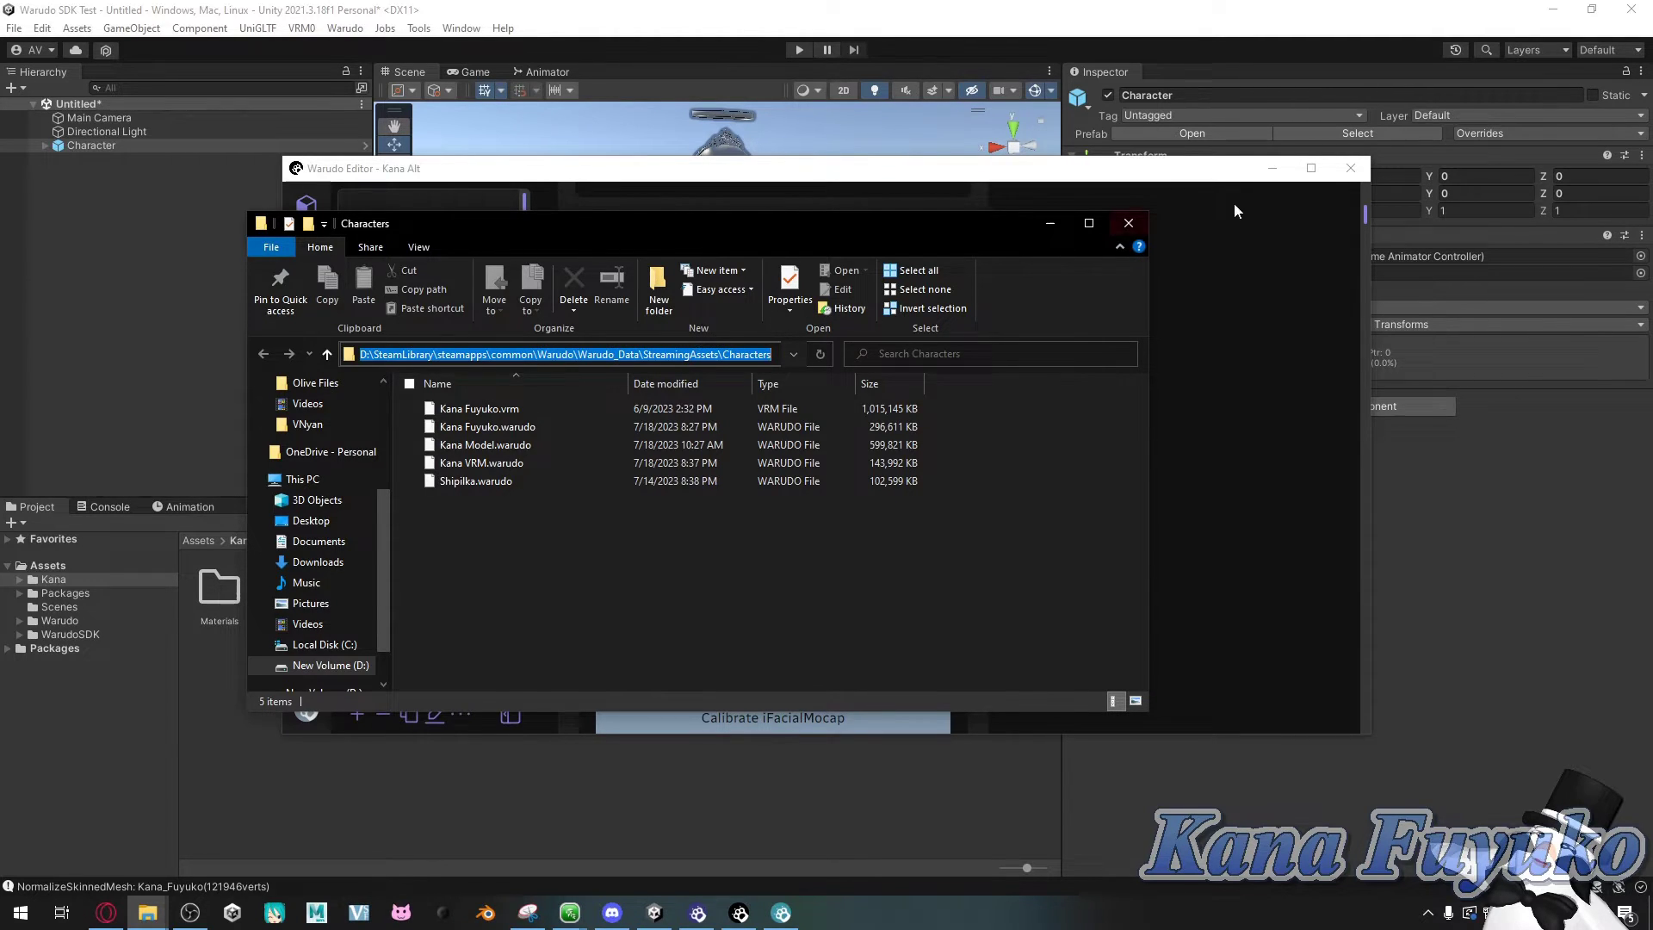
left_click(1064, 224)
Paste the StreamingAssets\Characters path as the Mod Export Directory and close Mod Settings
left_click(1271, 168)
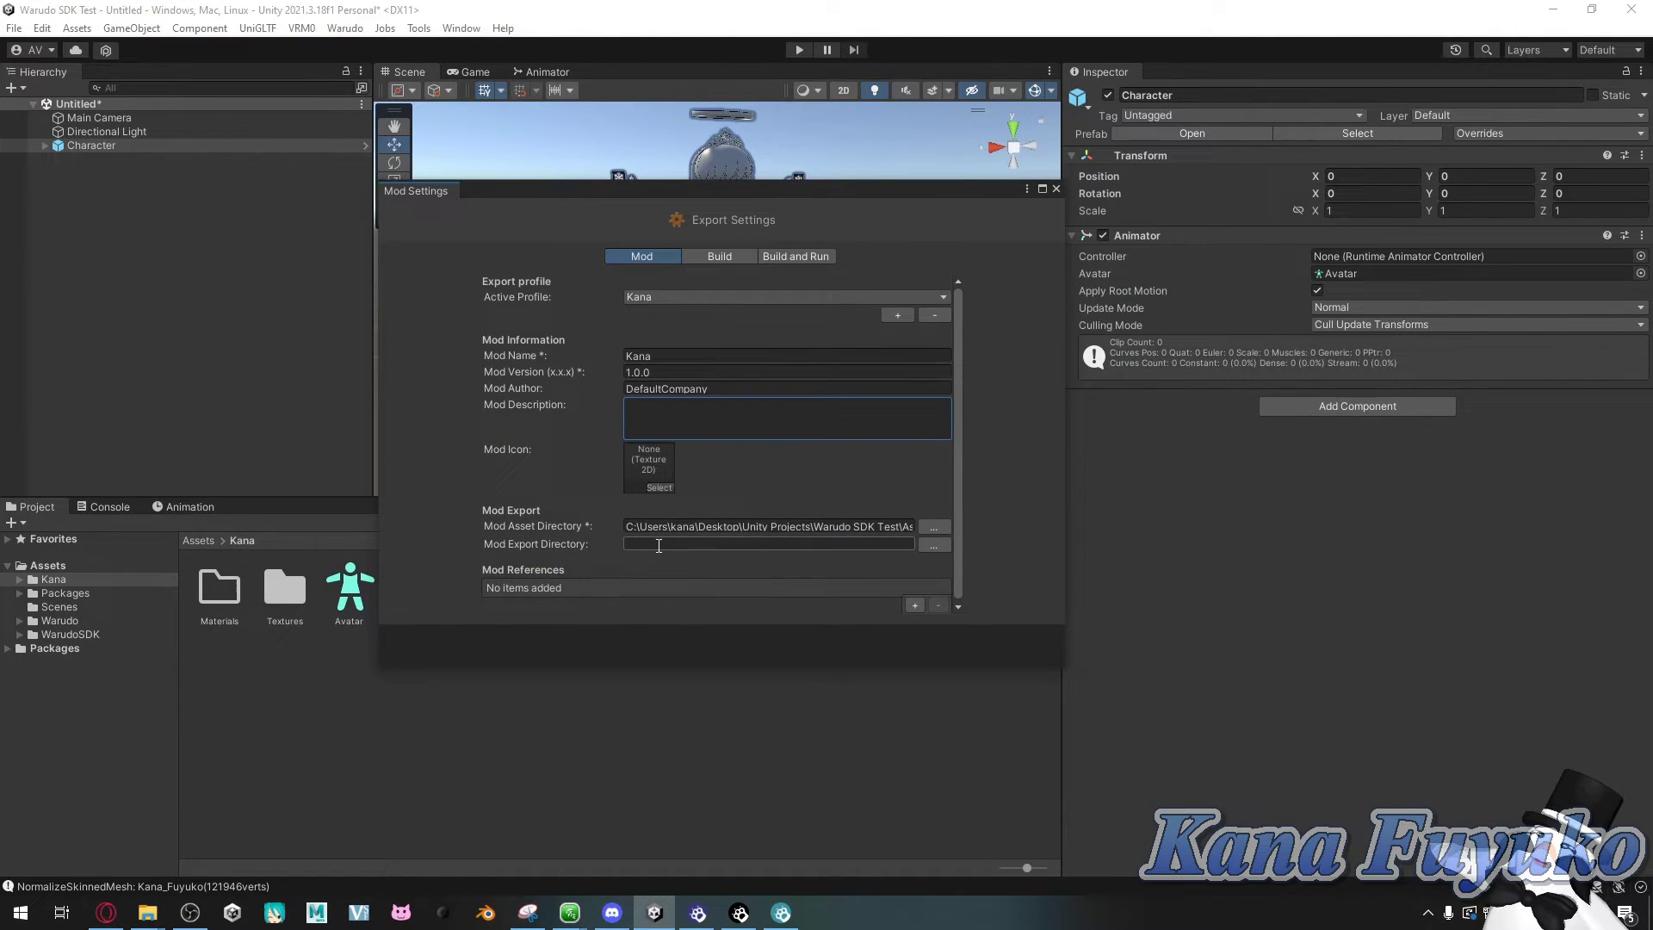
left_click(664, 548)
key("ctrl+v")
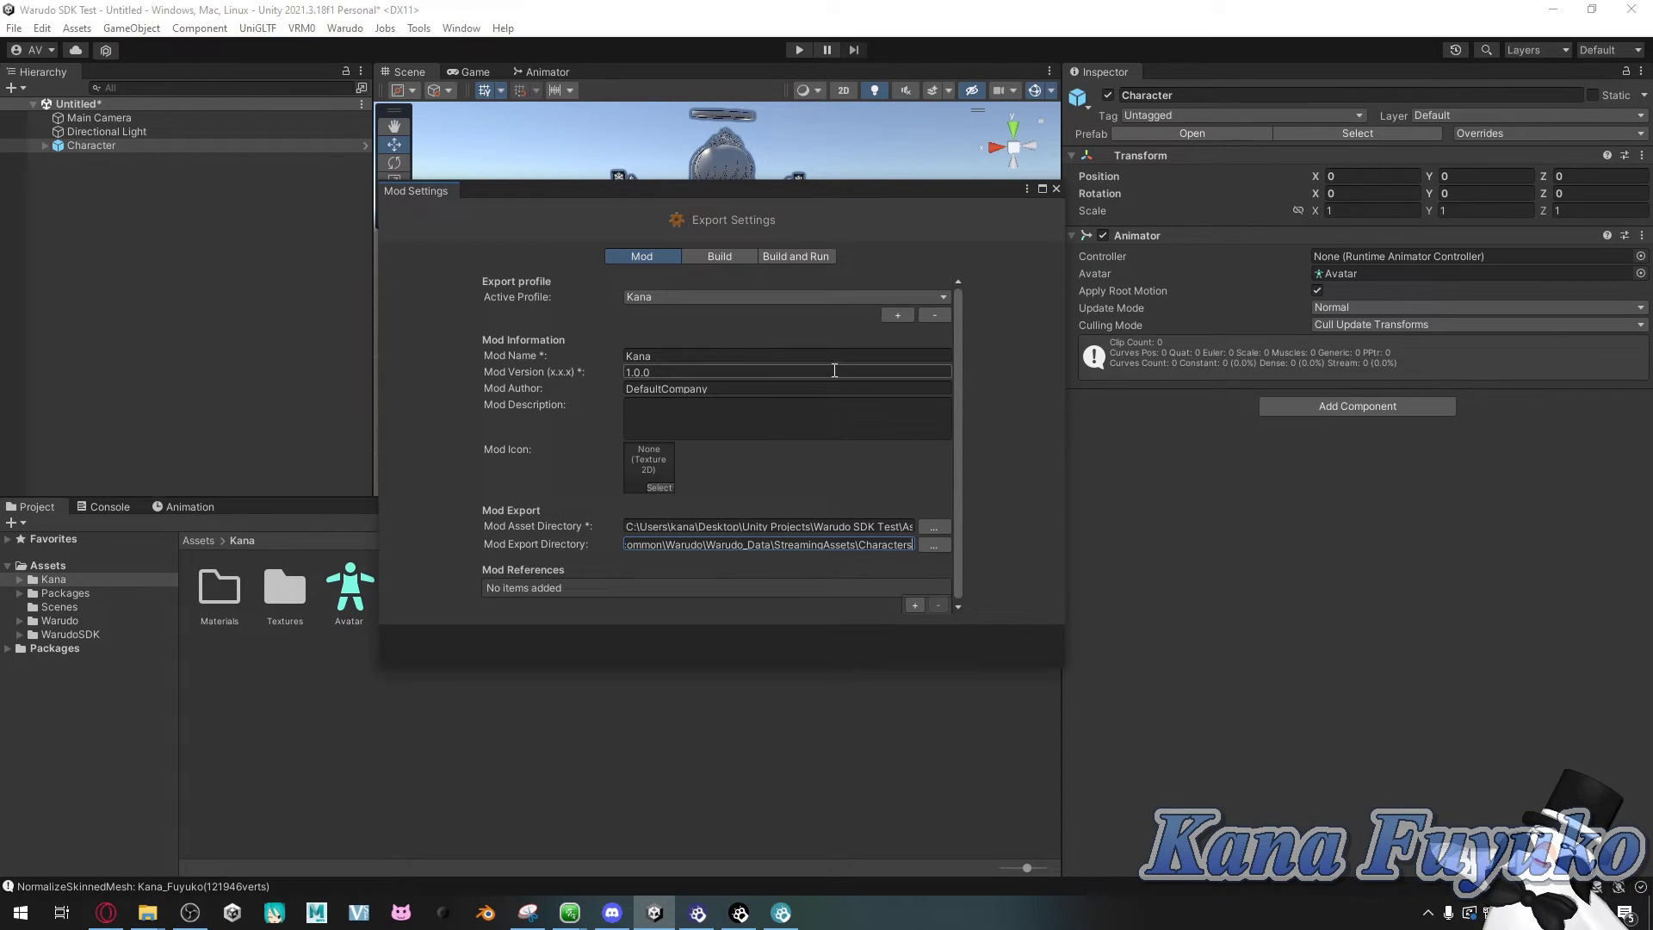
left_click(1057, 190)
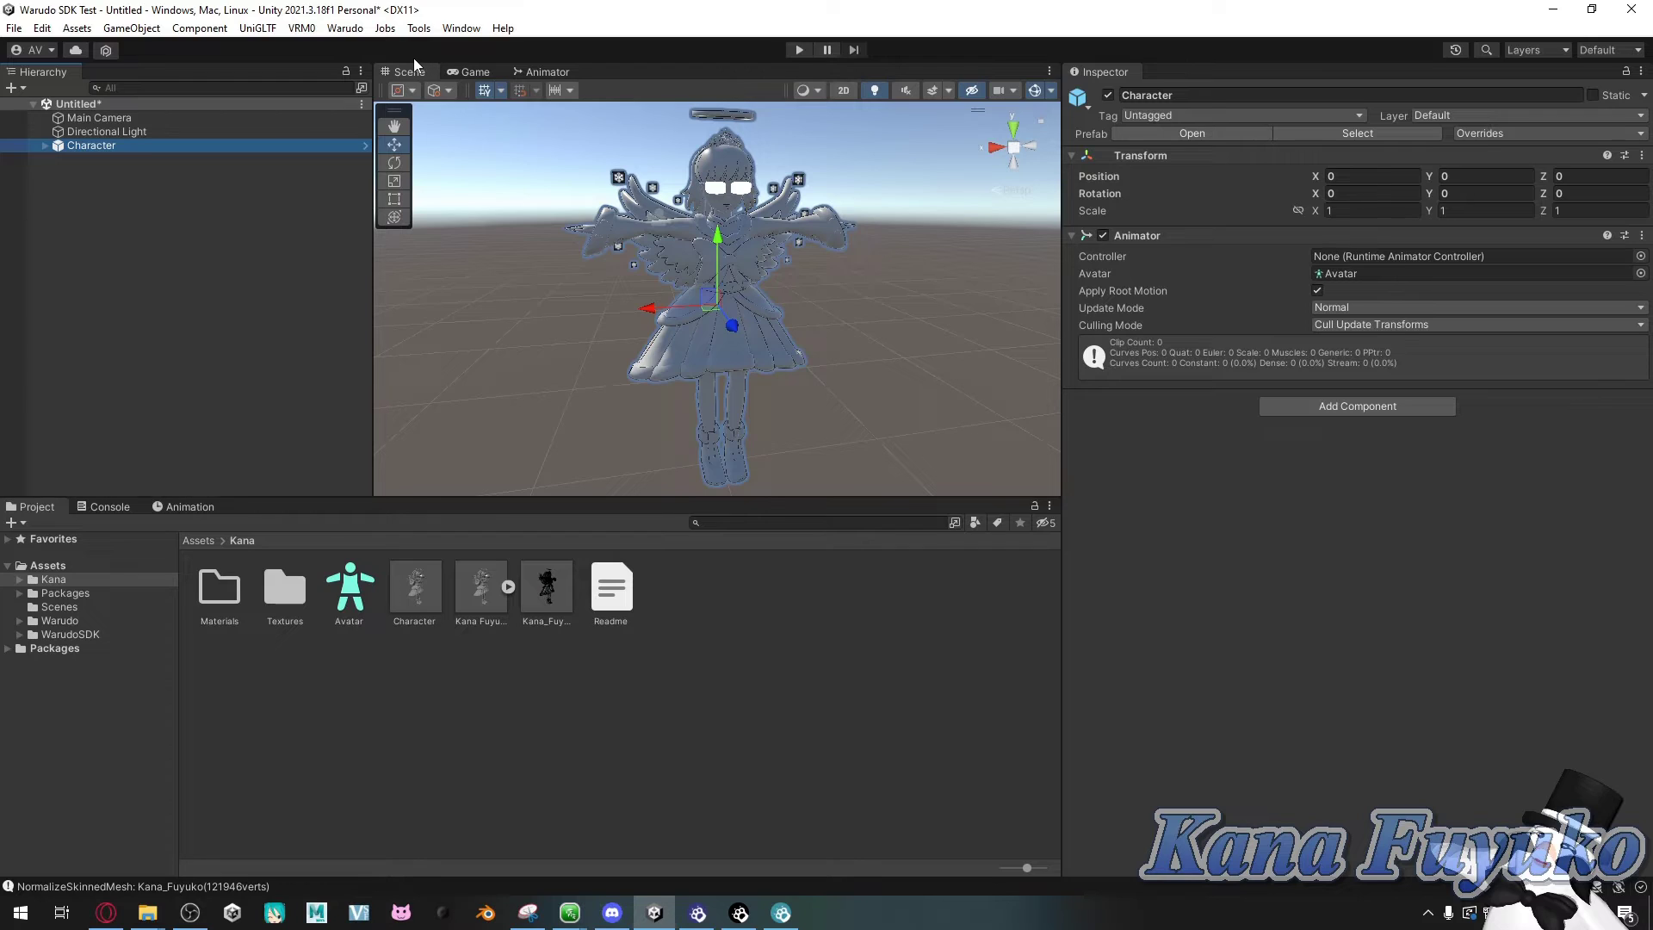
left_click(344, 29)
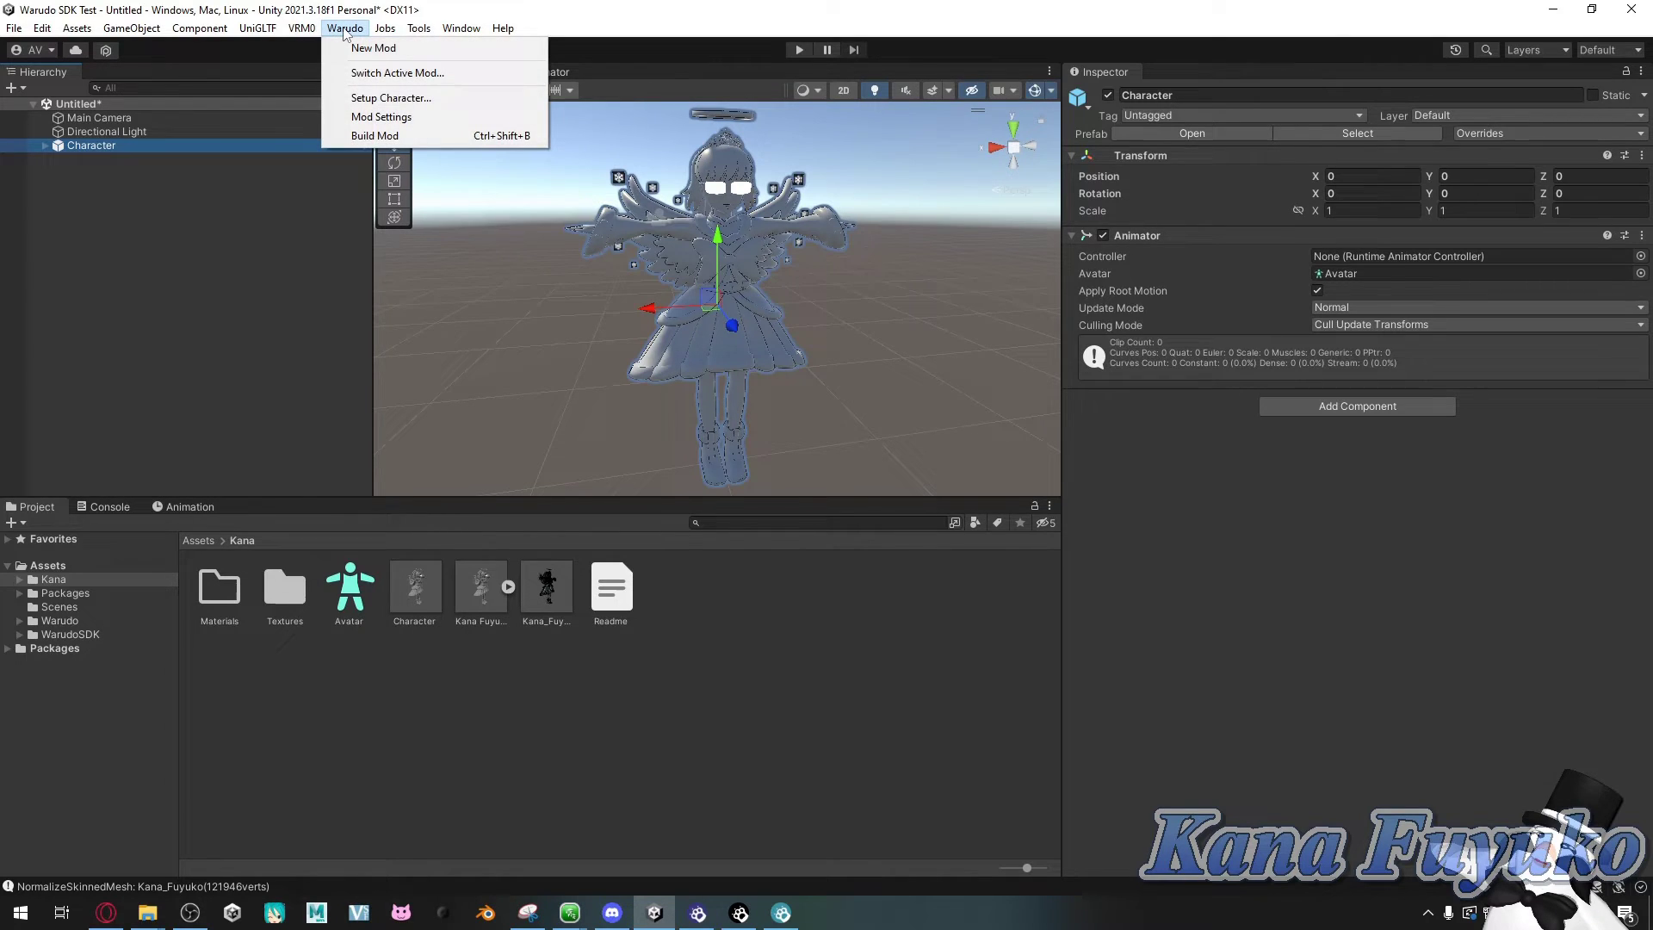
left_click(363, 75)
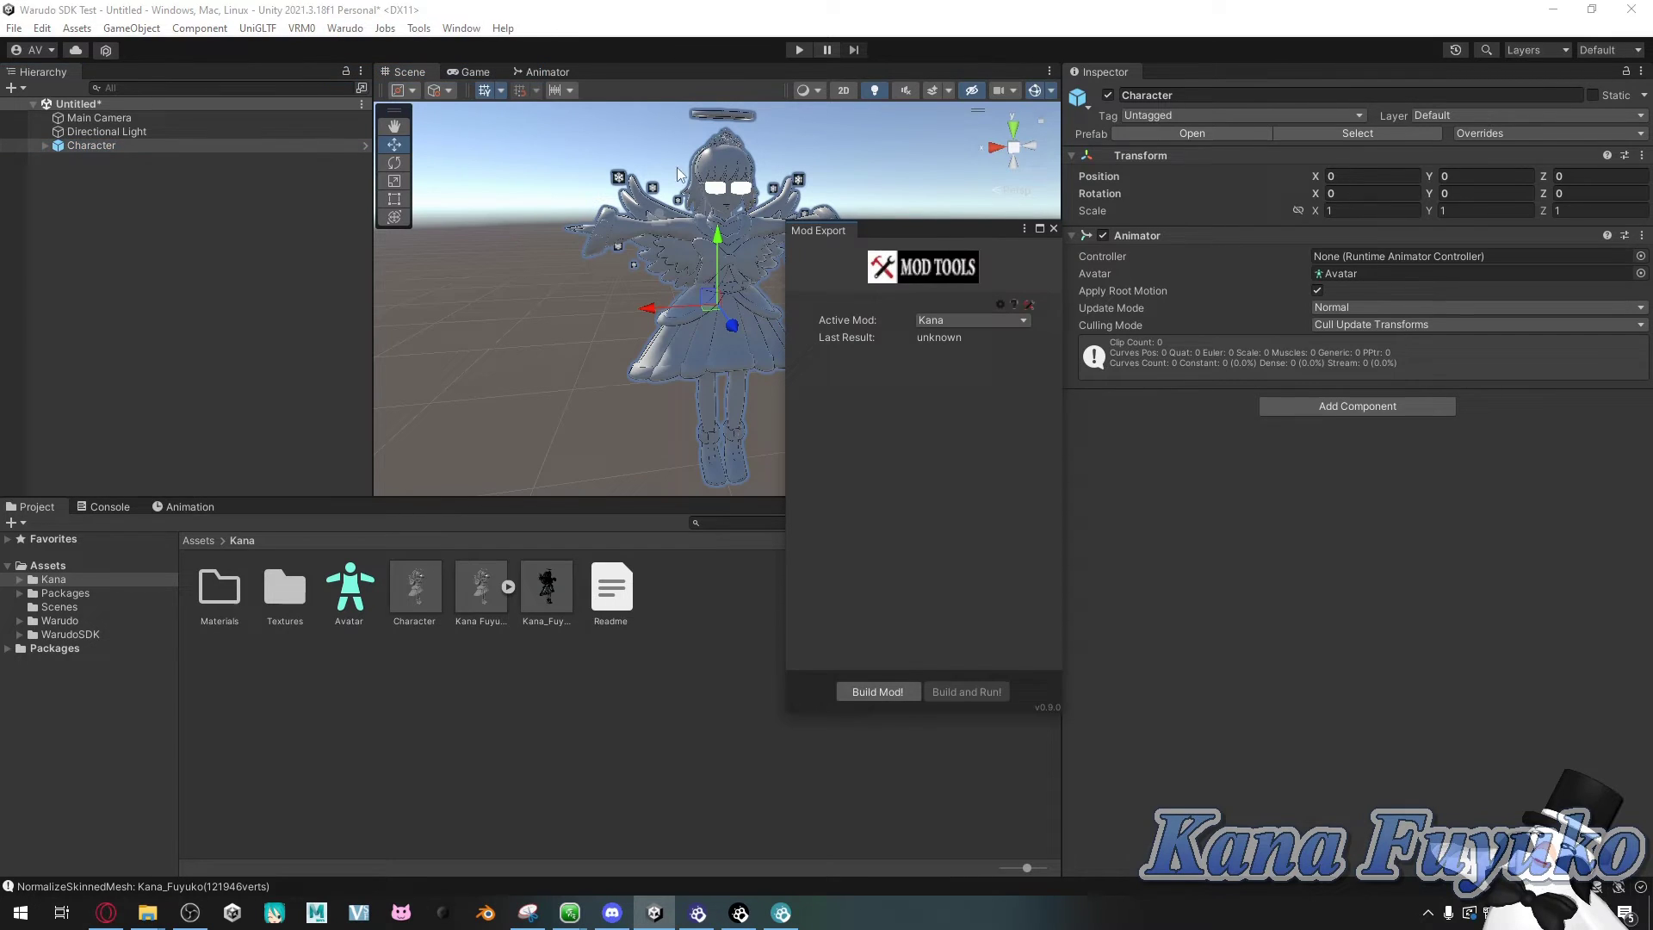
left_click_drag(878, 238, 810, 244)
left_click(878, 325)
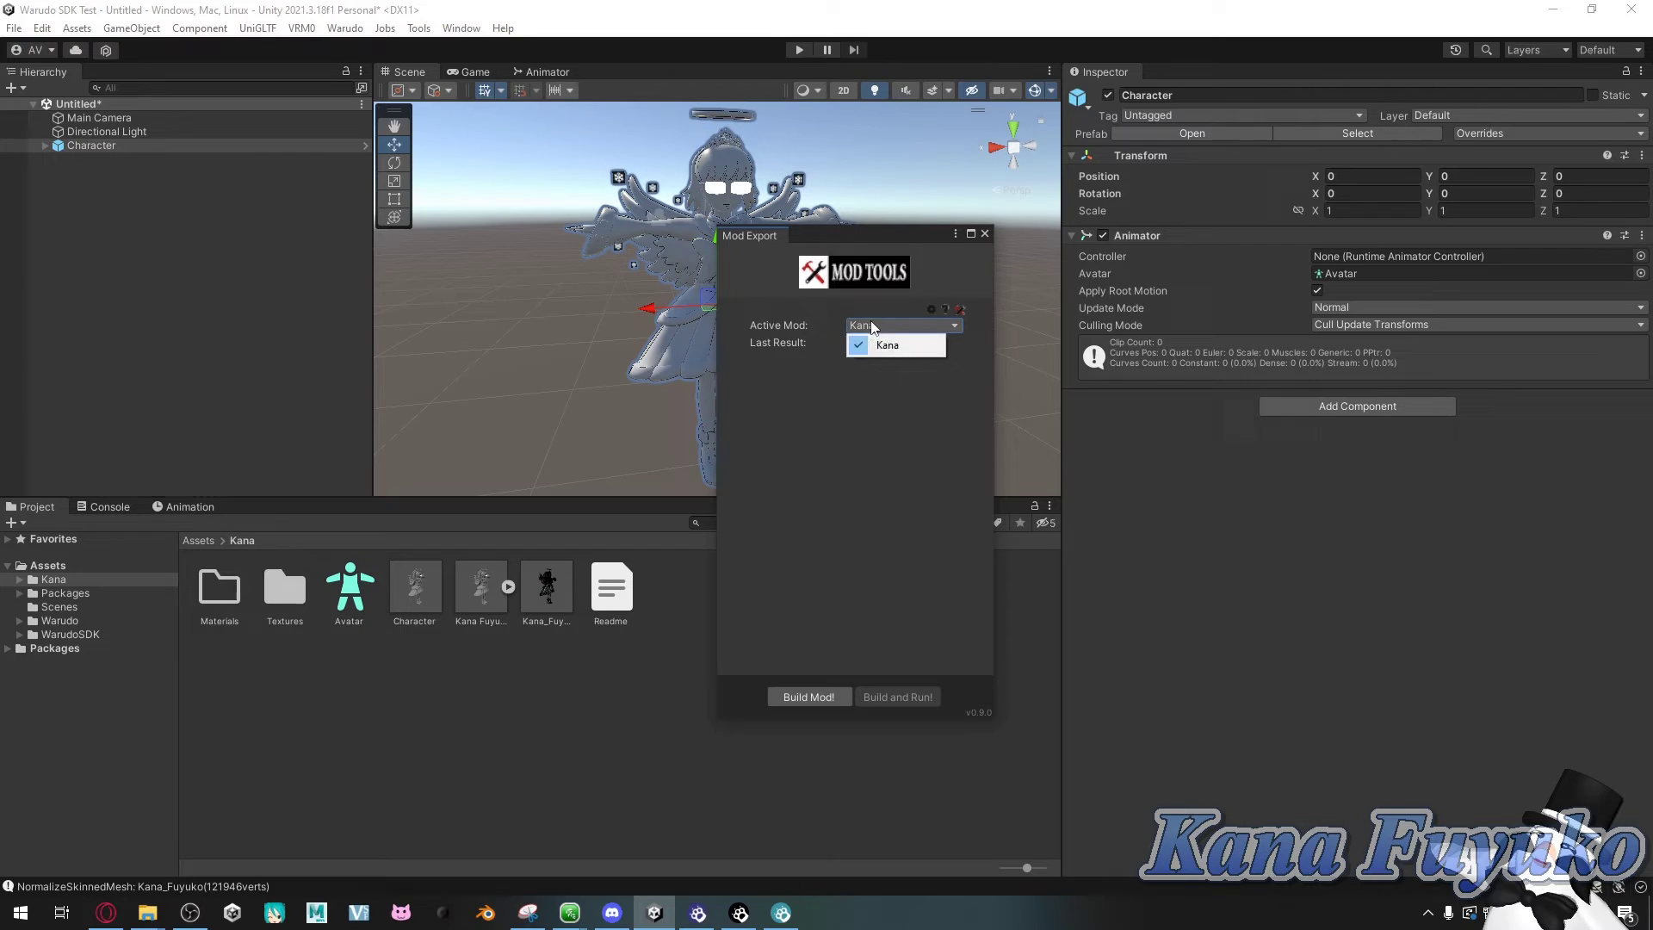
left_click(885, 345)
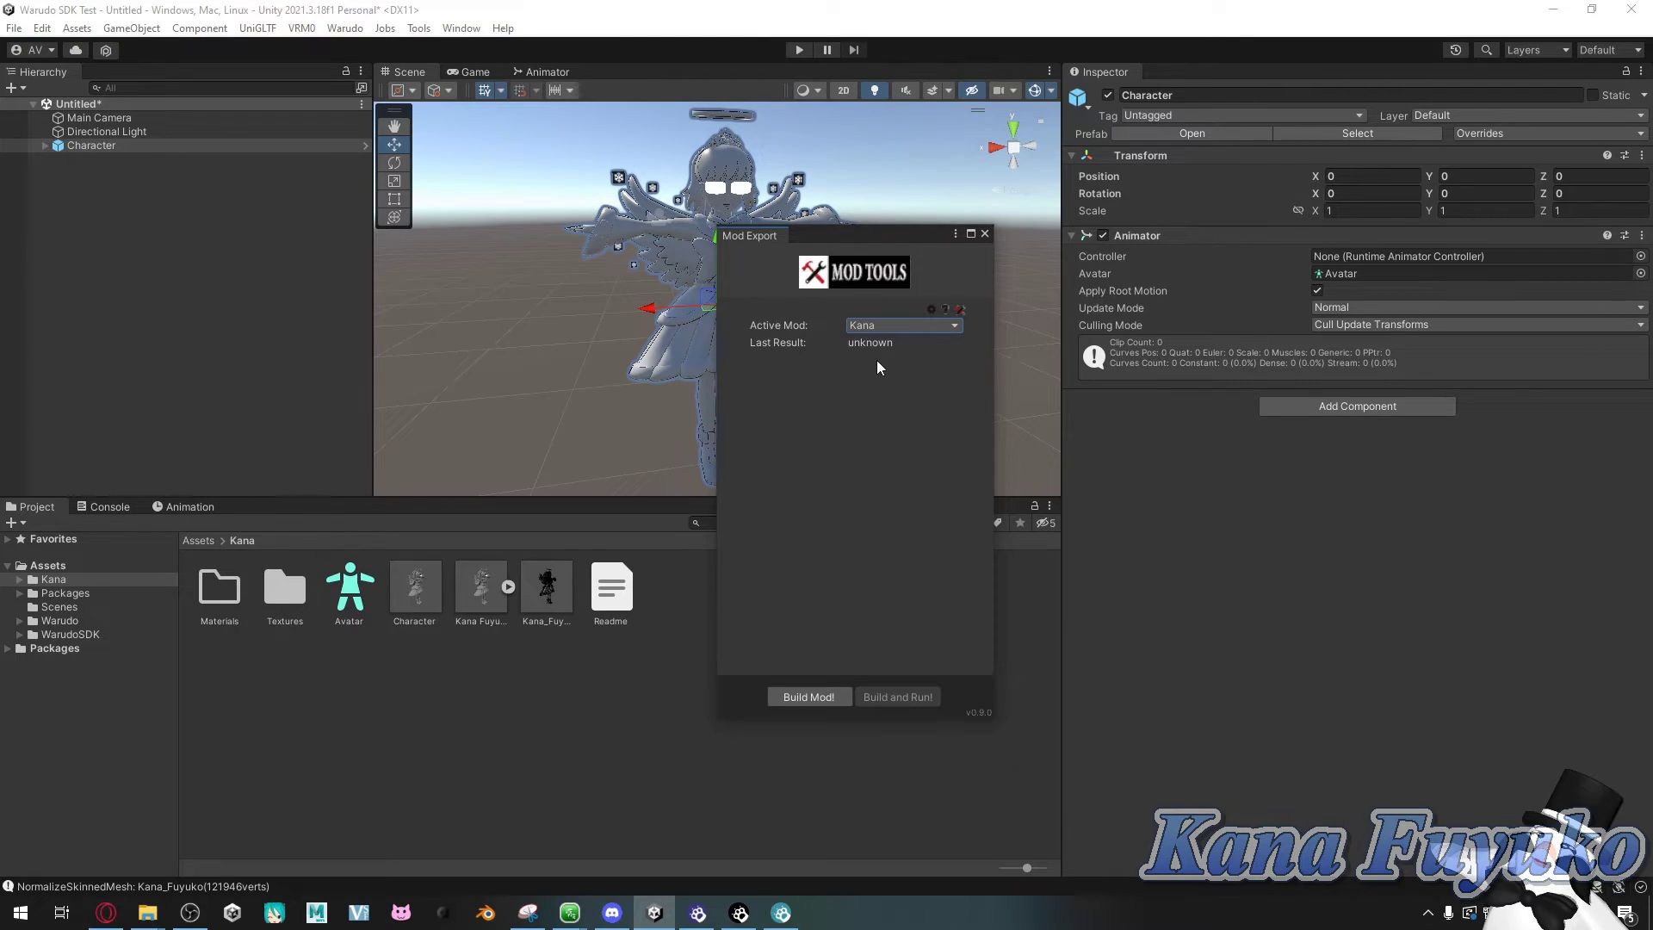
left_click(217, 199)
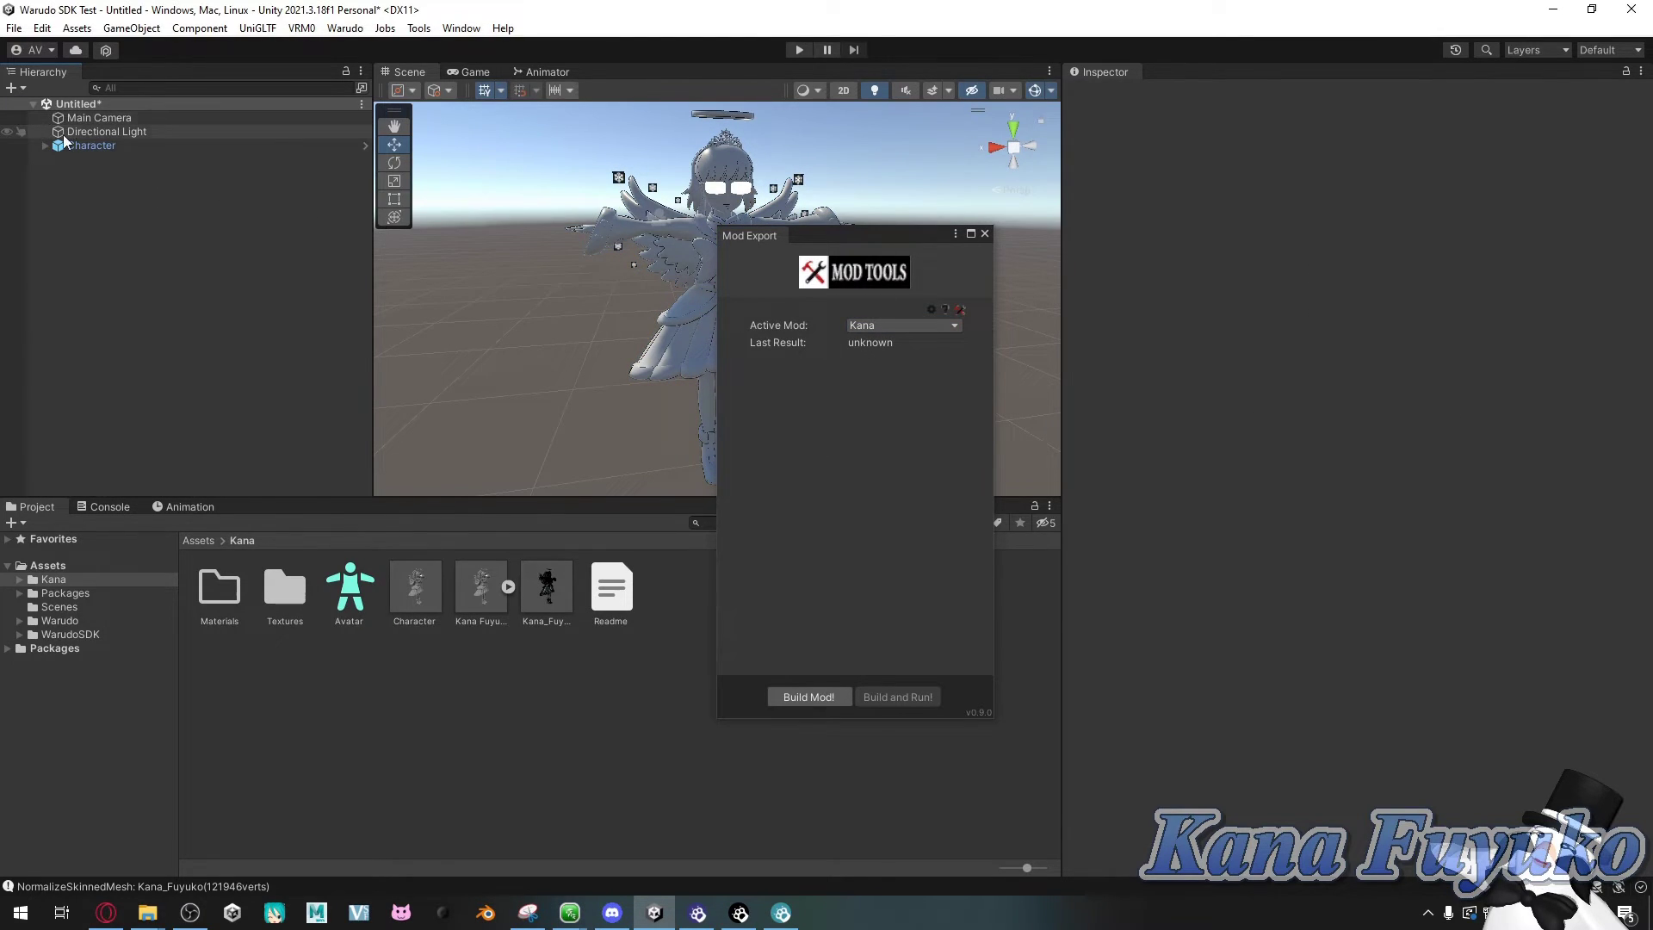
left_click(105, 146)
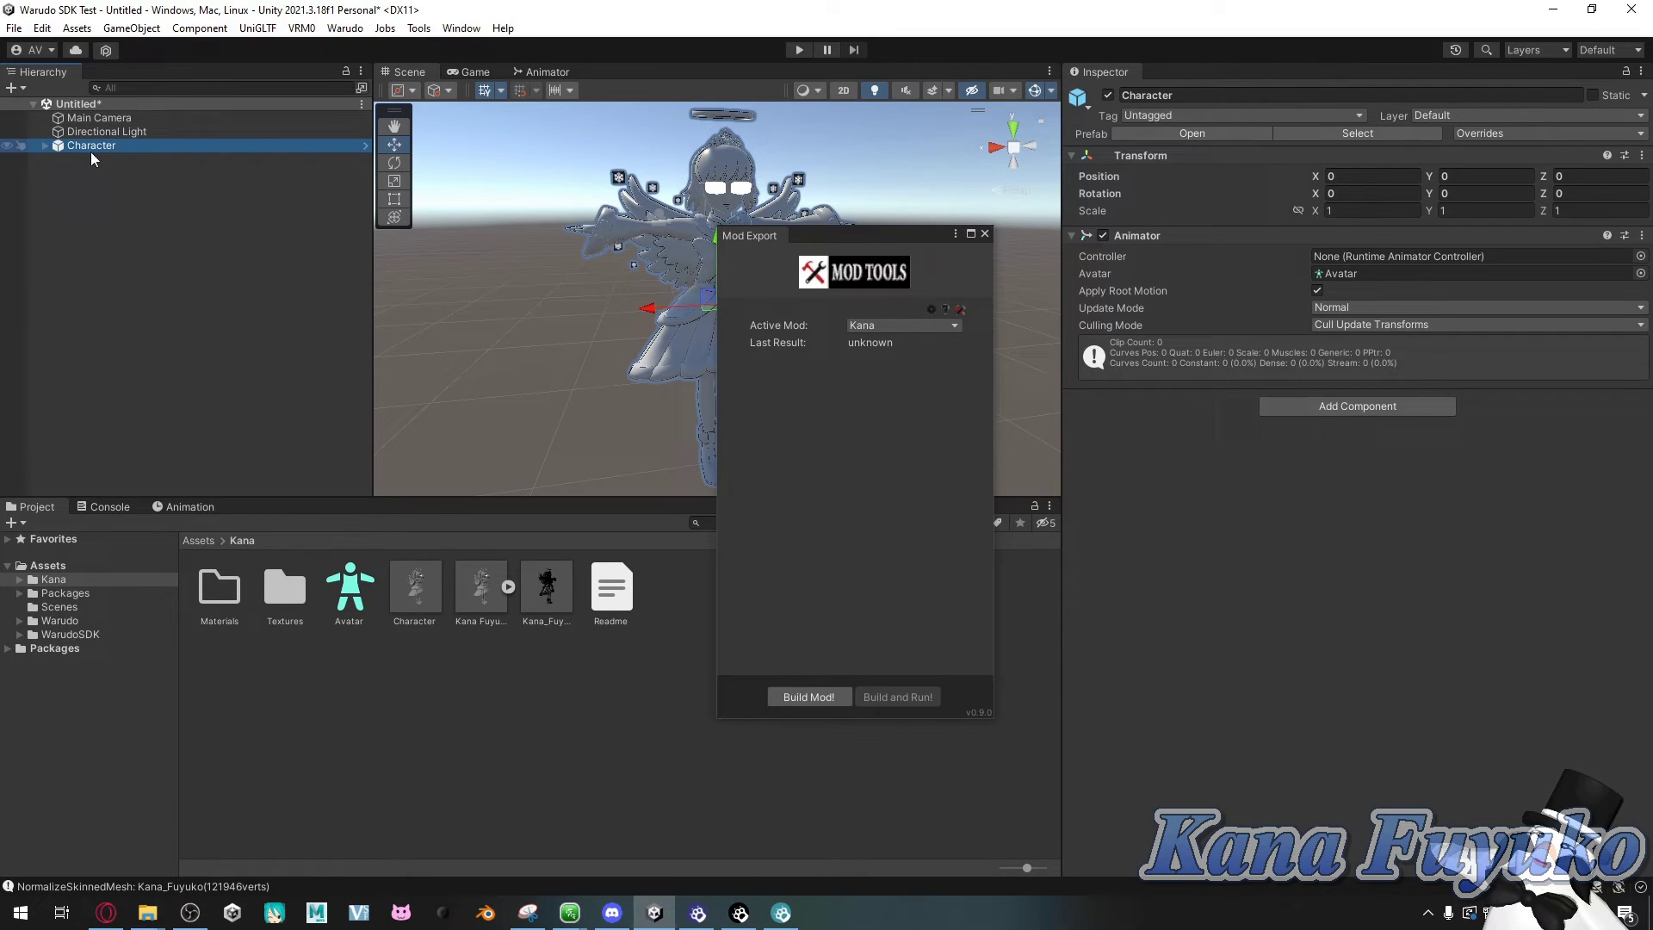
left_click(131, 192)
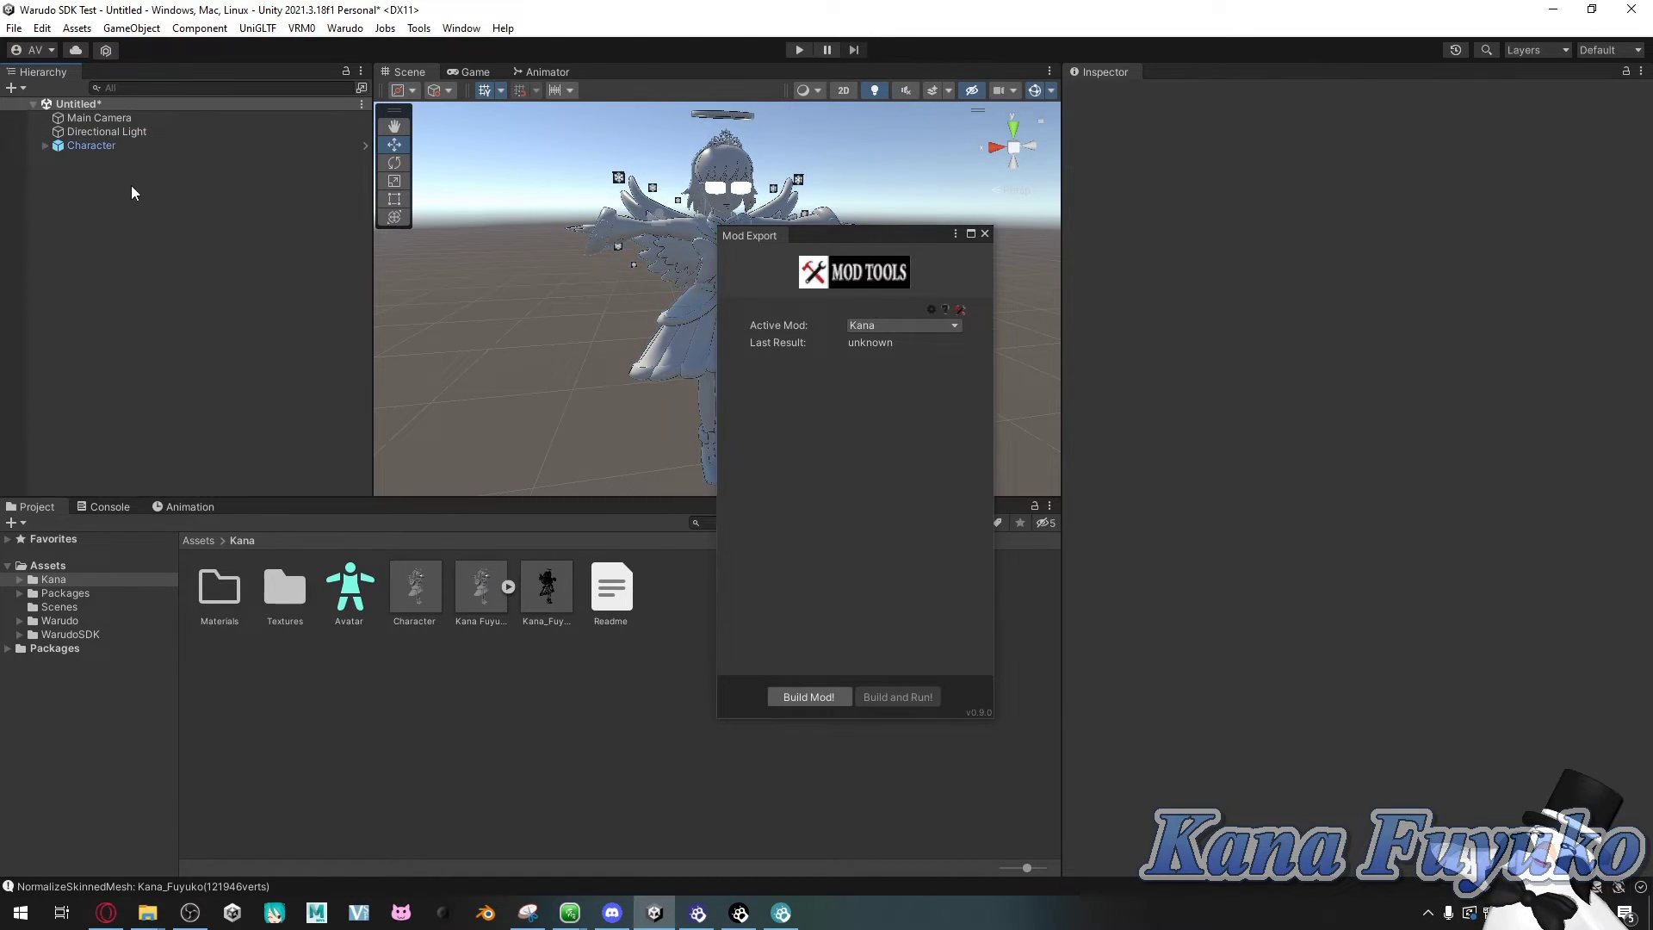
left_click_drag(833, 239, 874, 192)
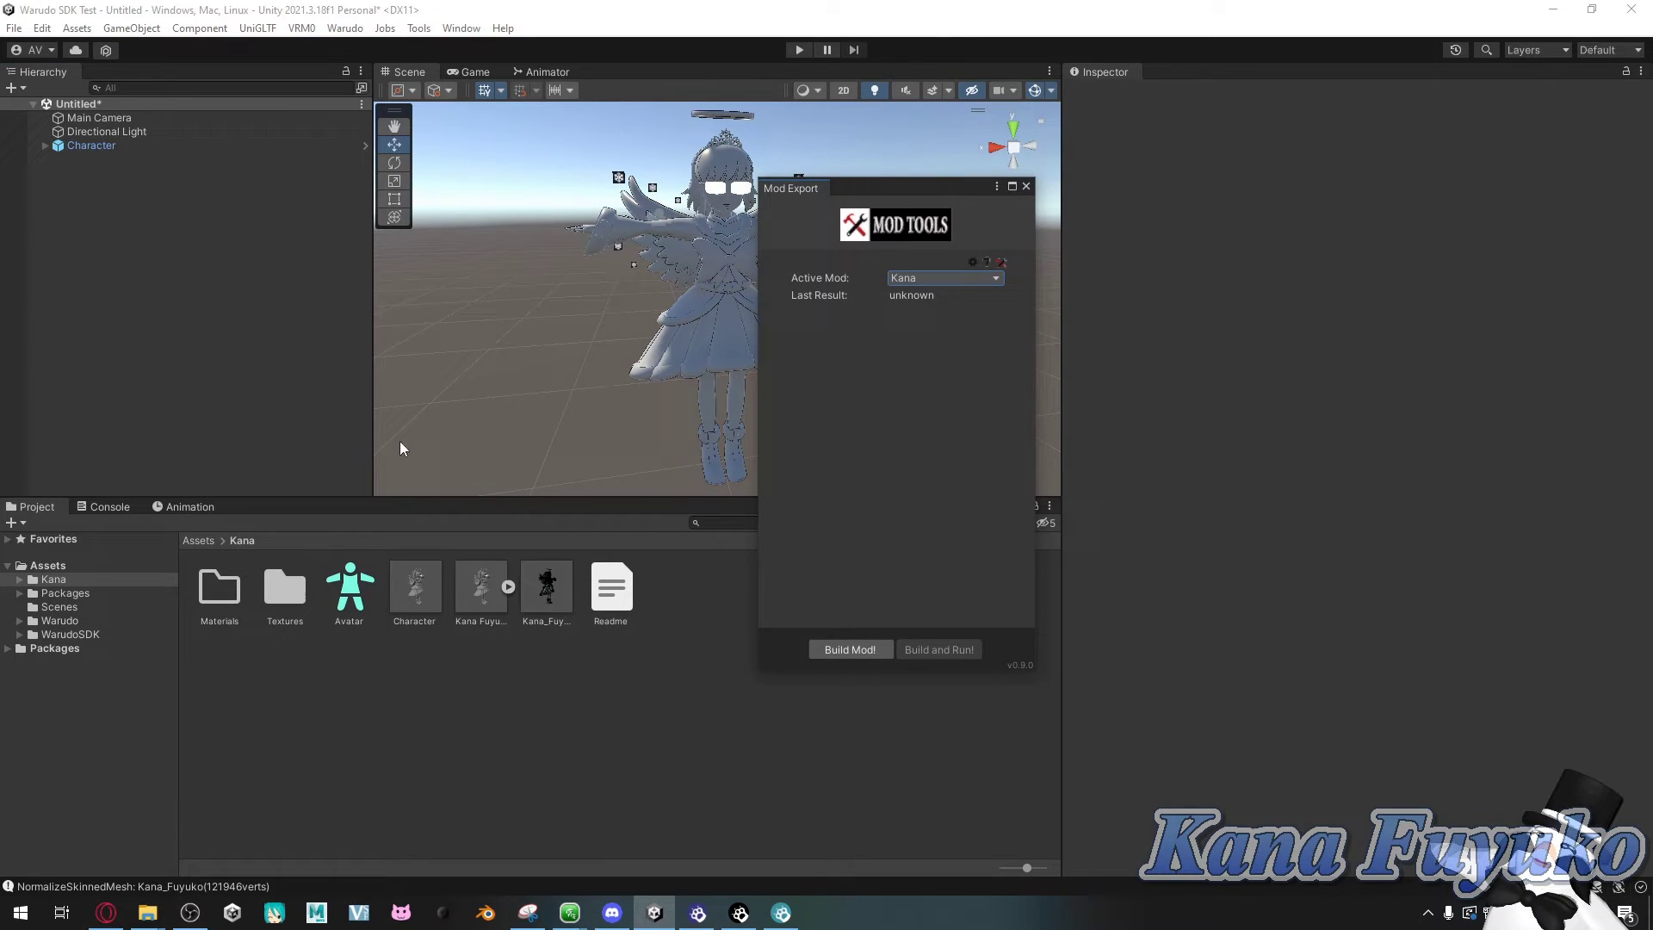
left_click(340, 30)
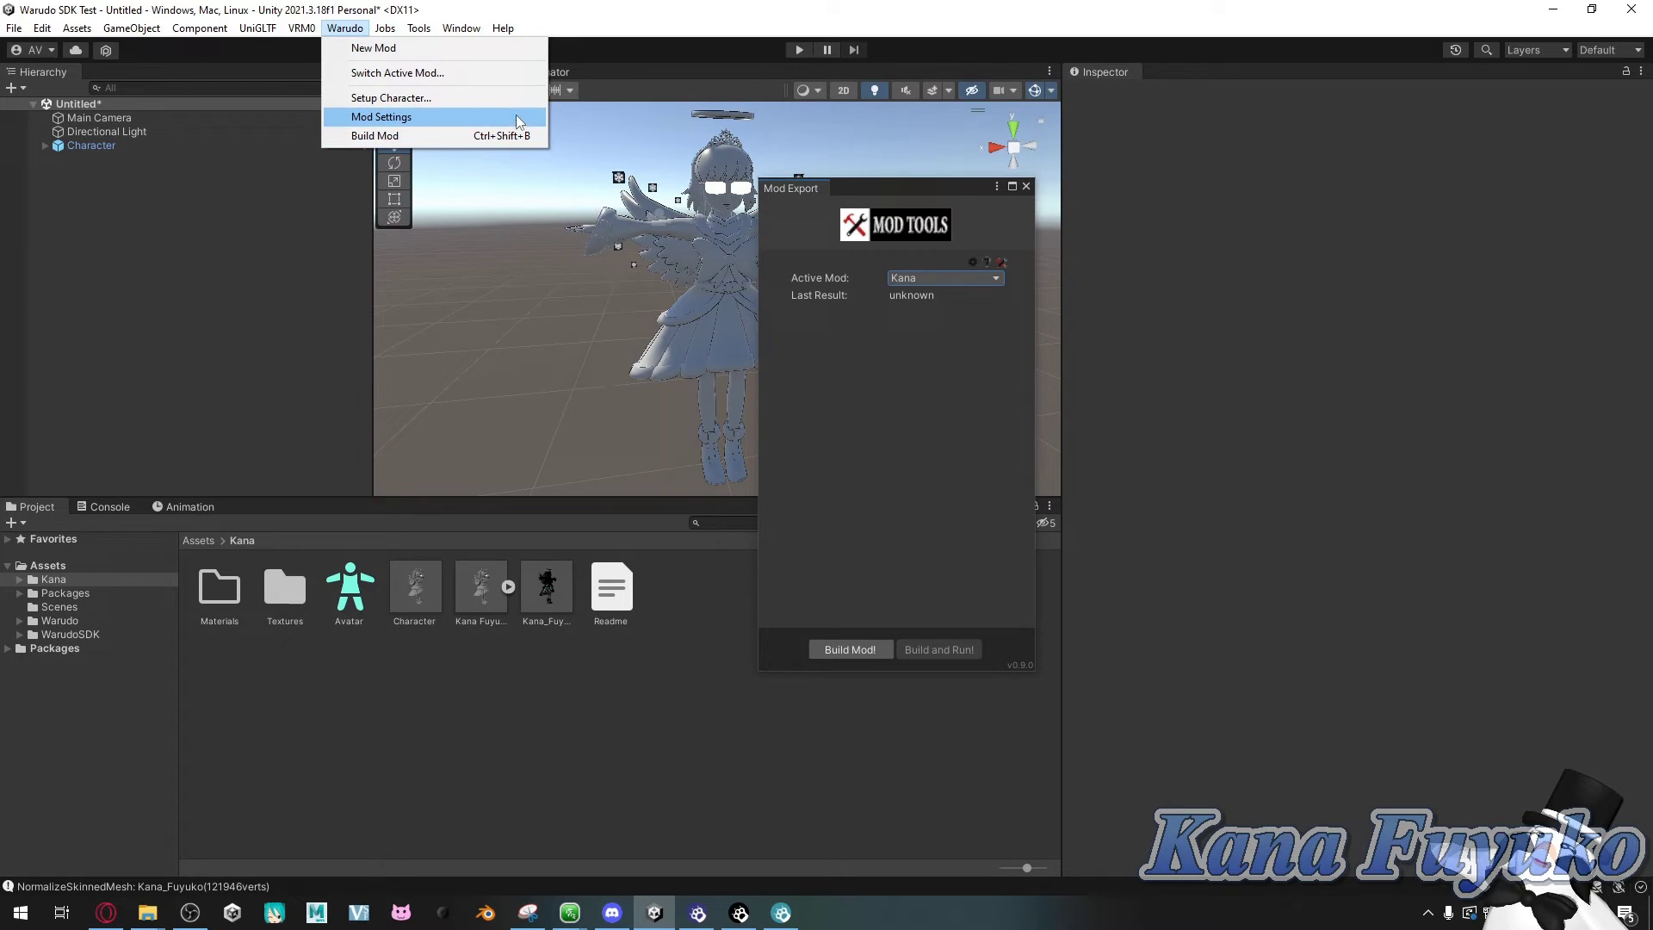
left_click(383, 117)
left_click_drag(710, 194, 372, 196)
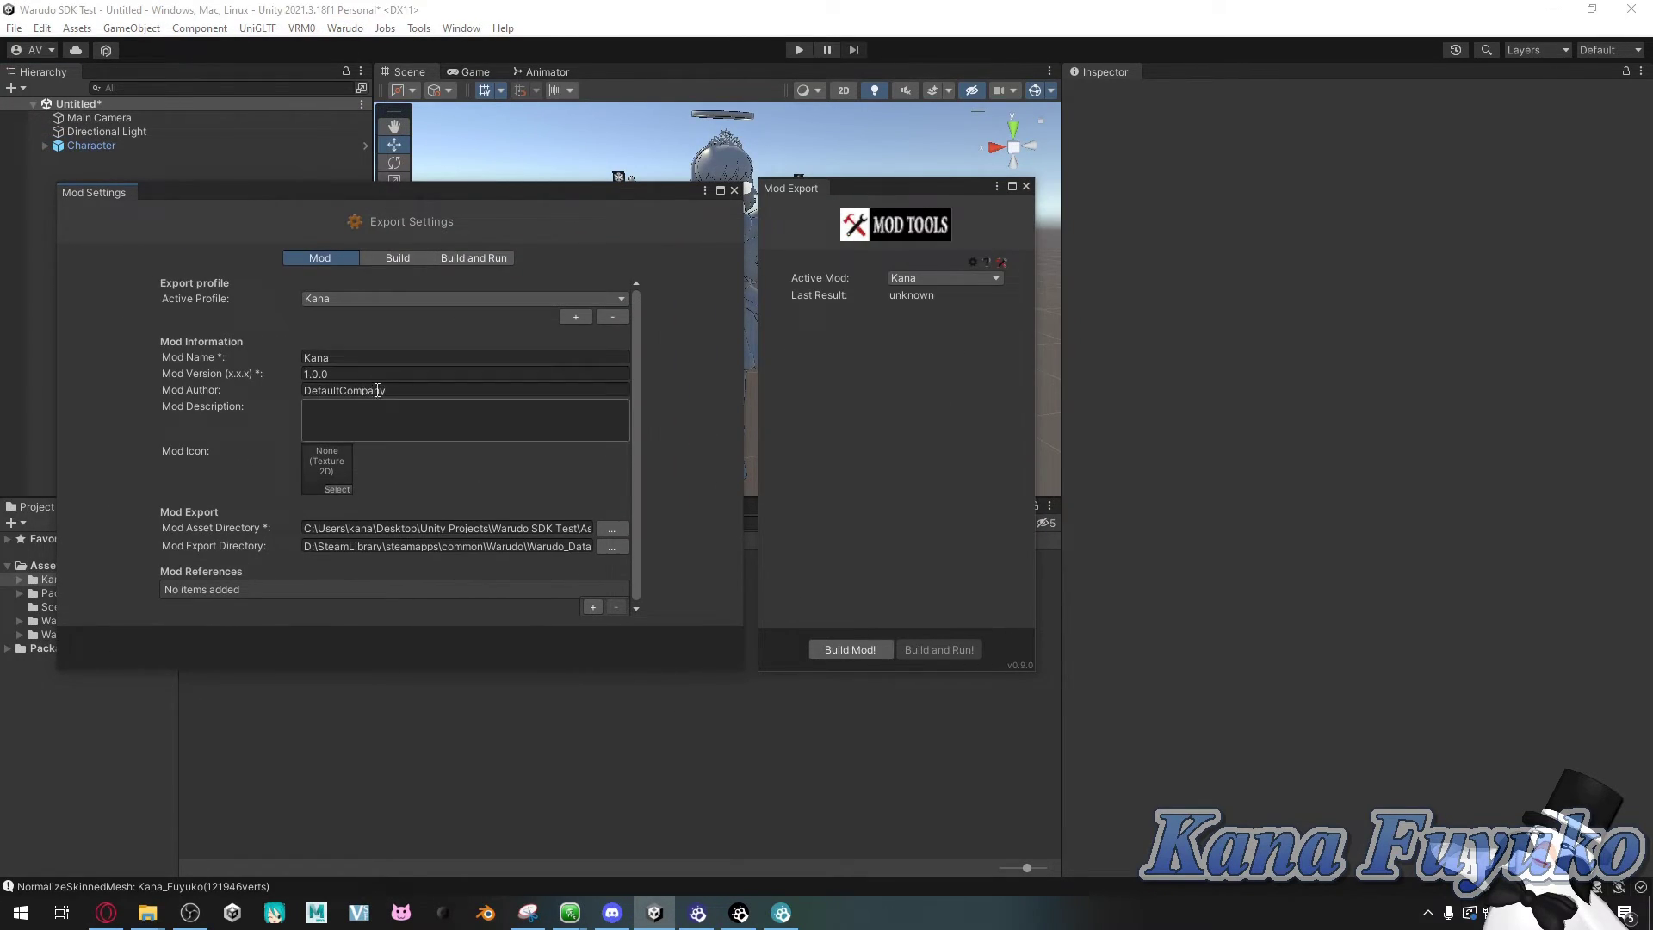
left_click(734, 190)
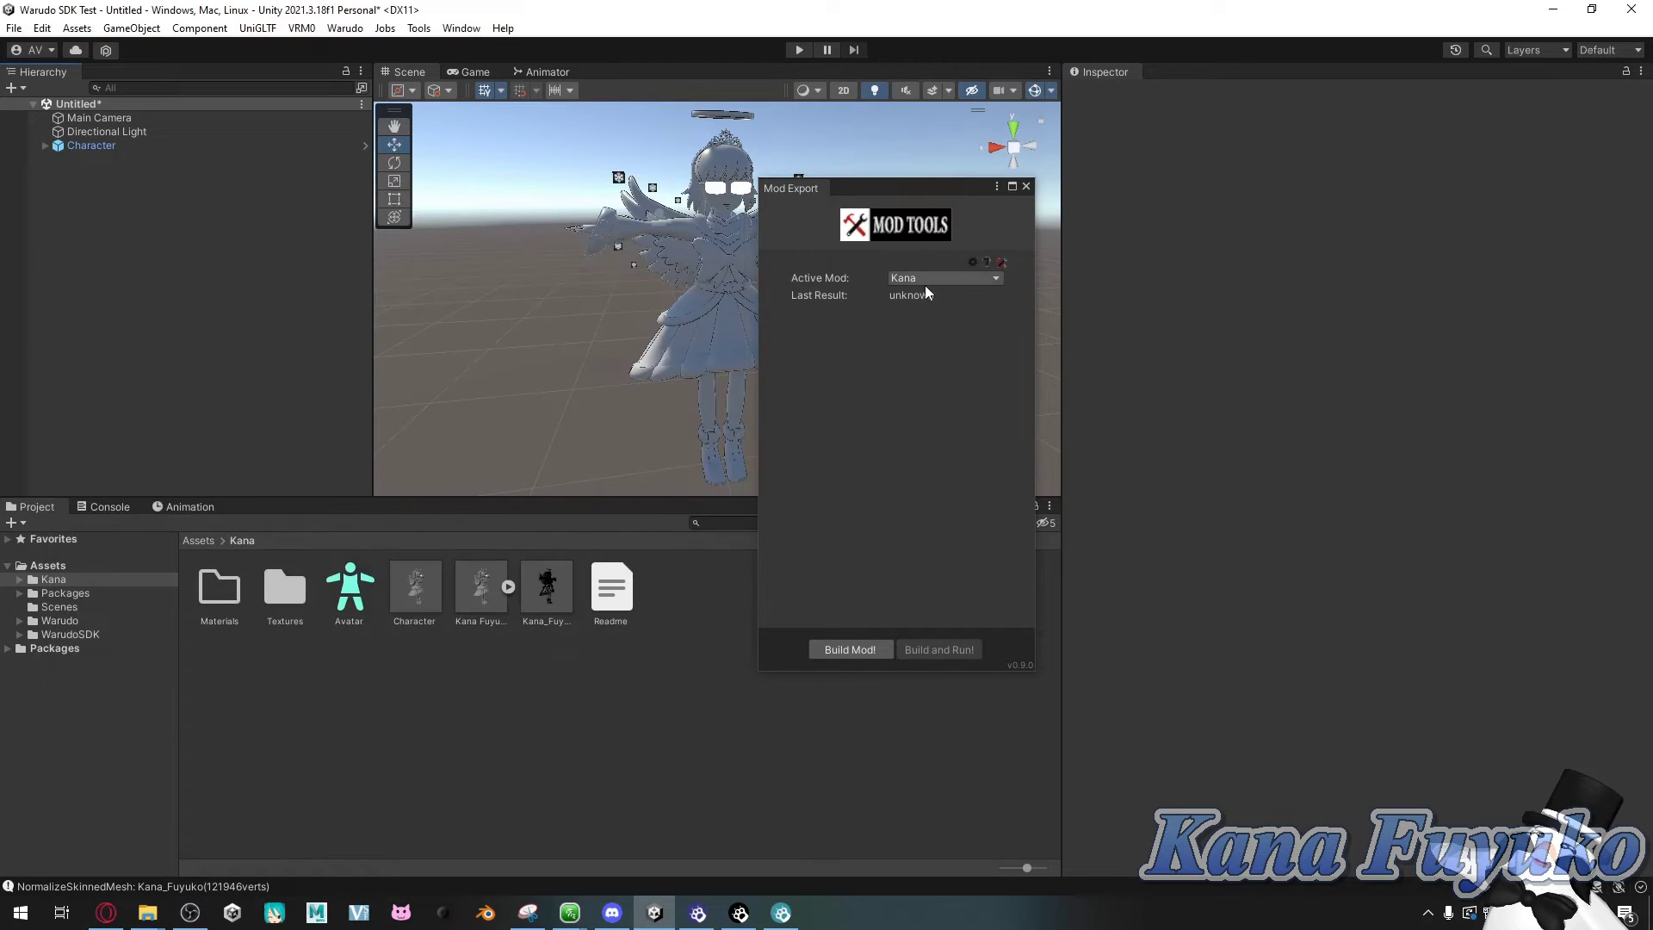
left_click(1007, 183)
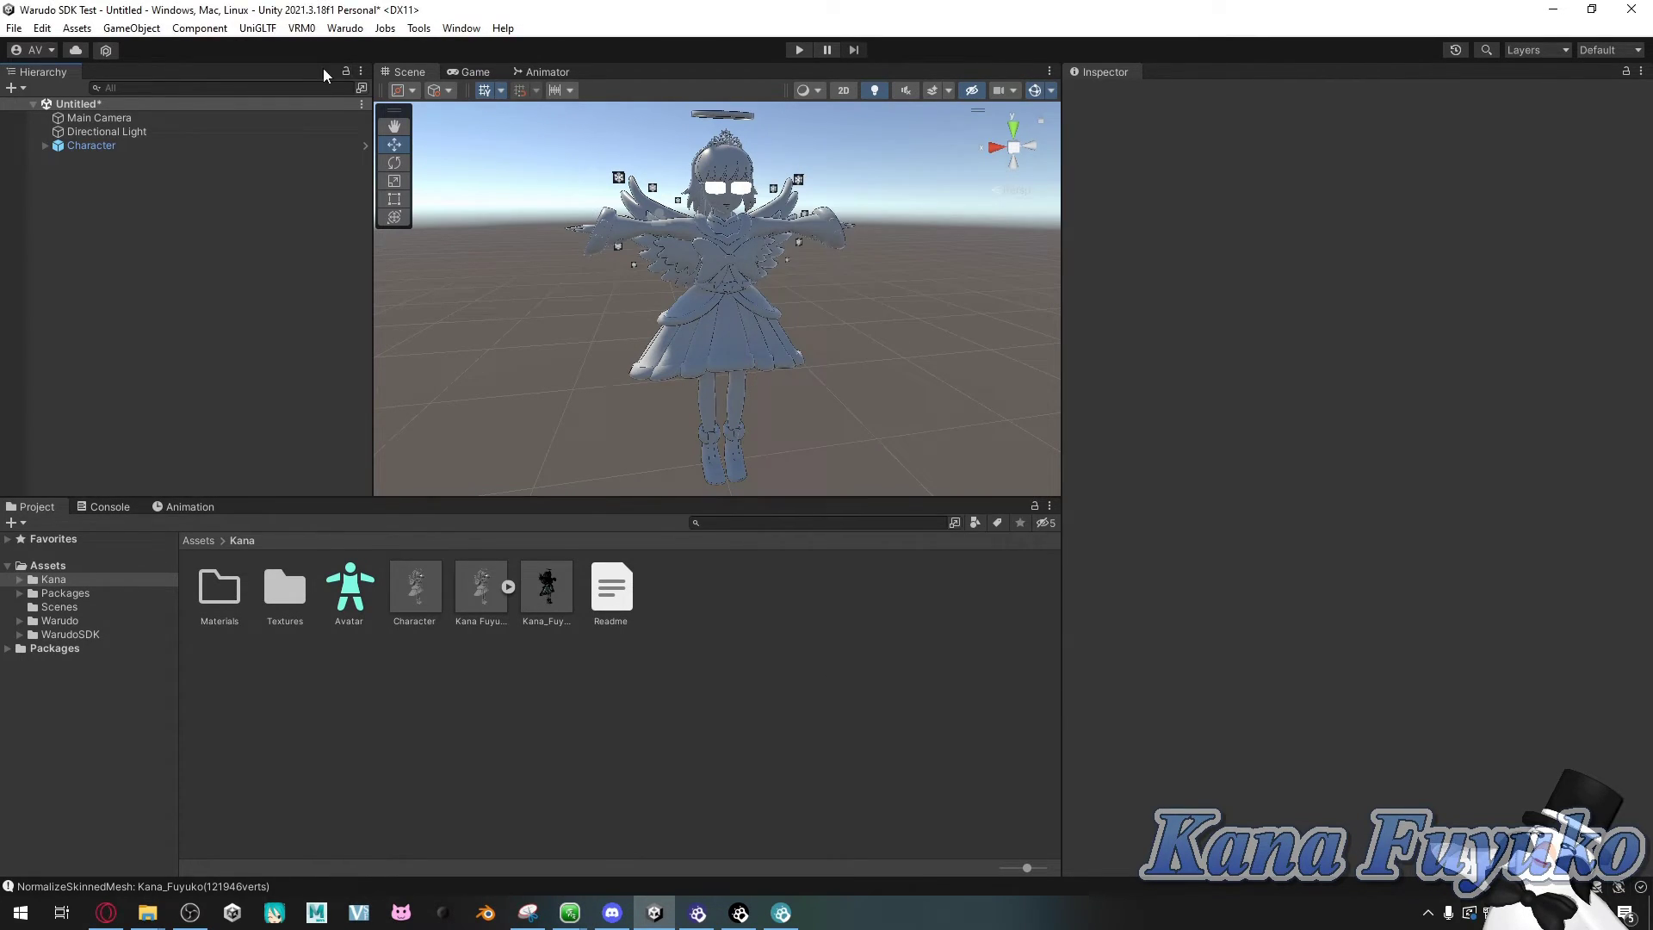
Build the Kana mod from the Warudo menu, producing Kana.warudo (304,982 KB) in Characters
left_click(349, 29)
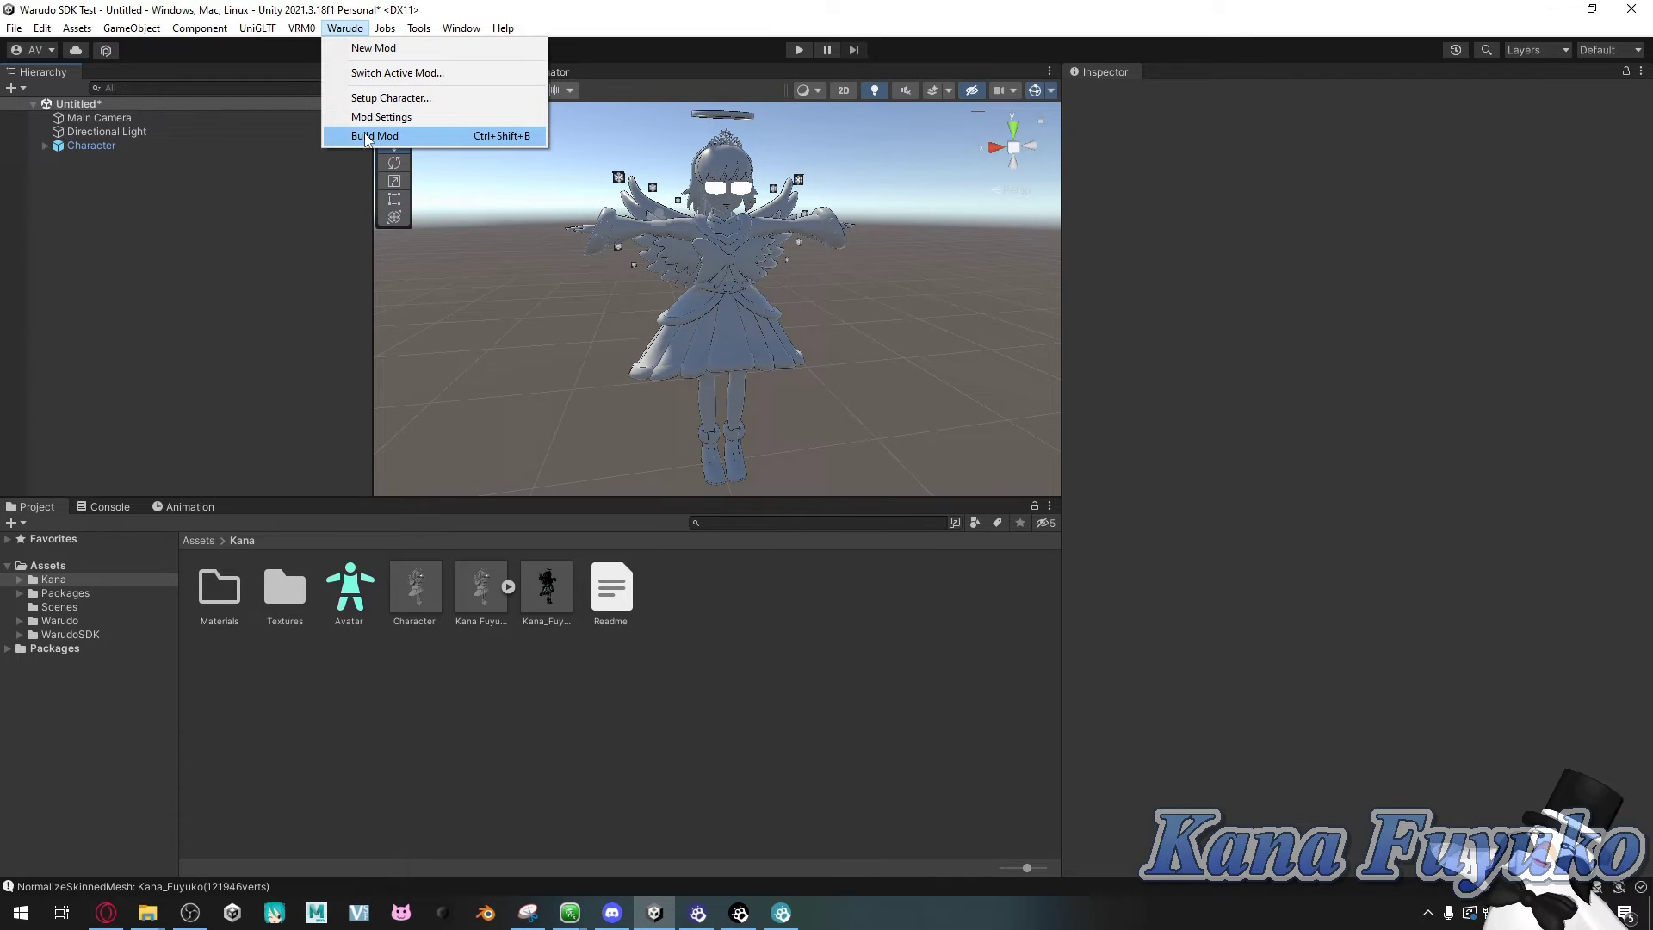
left_click(403, 137)
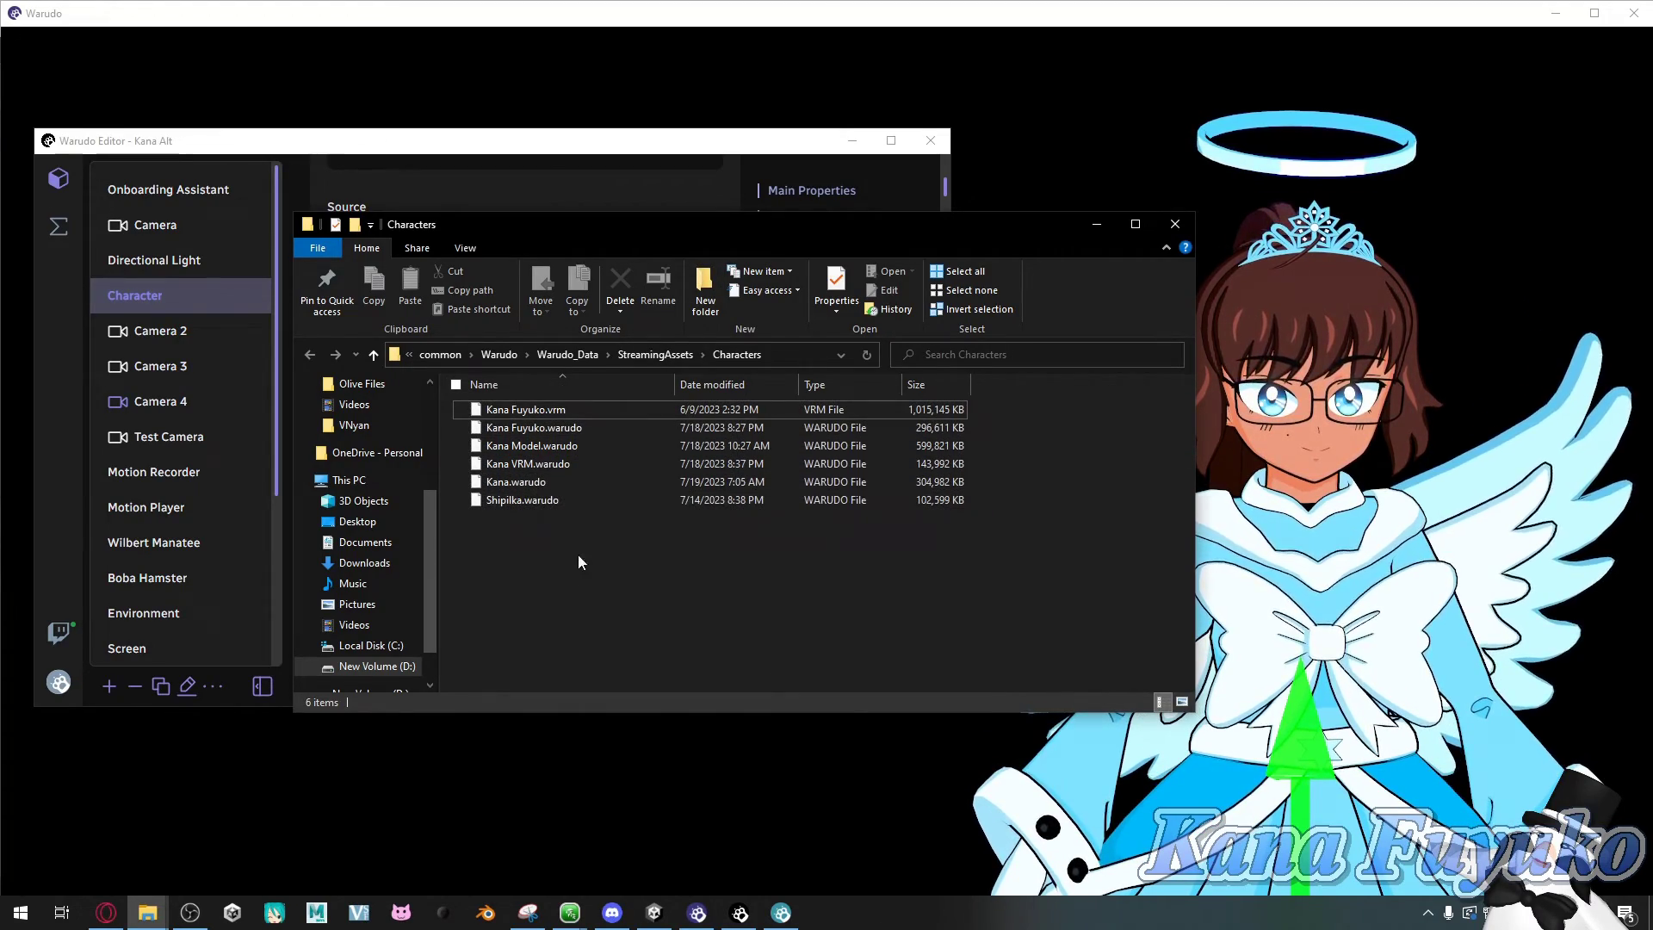
Move the Characters folder window aside and minimize it to reveal Warudo
left_click_drag(579, 569, 615, 592)
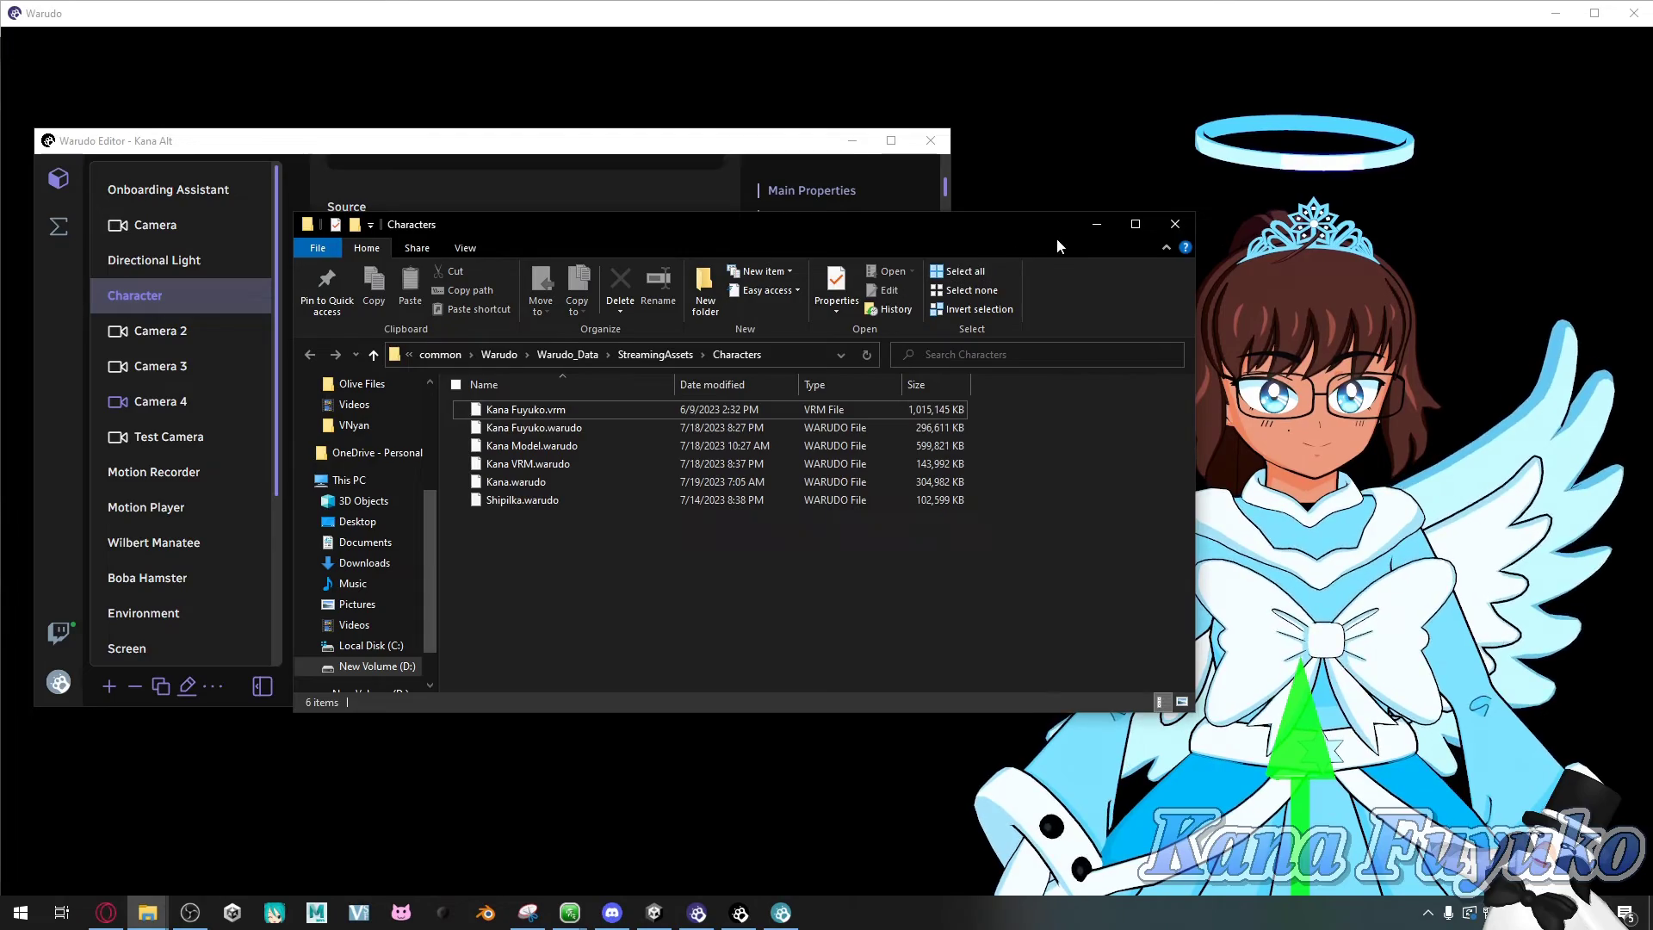
left_click_drag(1058, 242, 989, 204)
left_click(1006, 177)
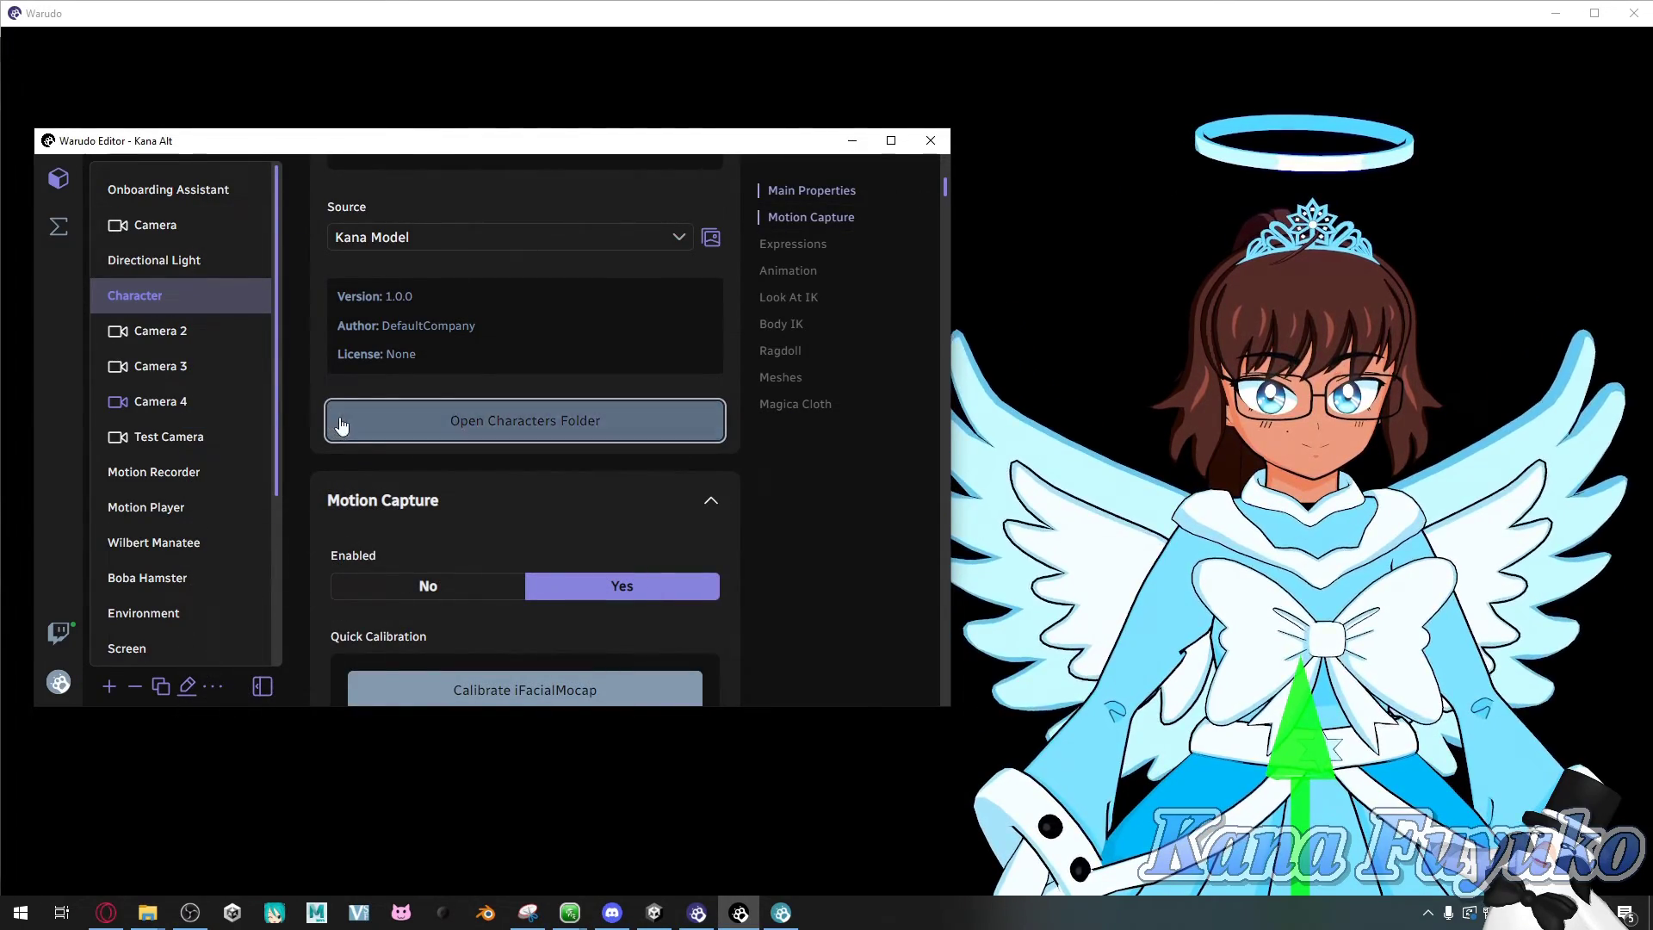
Change the Character's Source from Kana Model to the new Kana mod
scroll(482, 425, "up", 2)
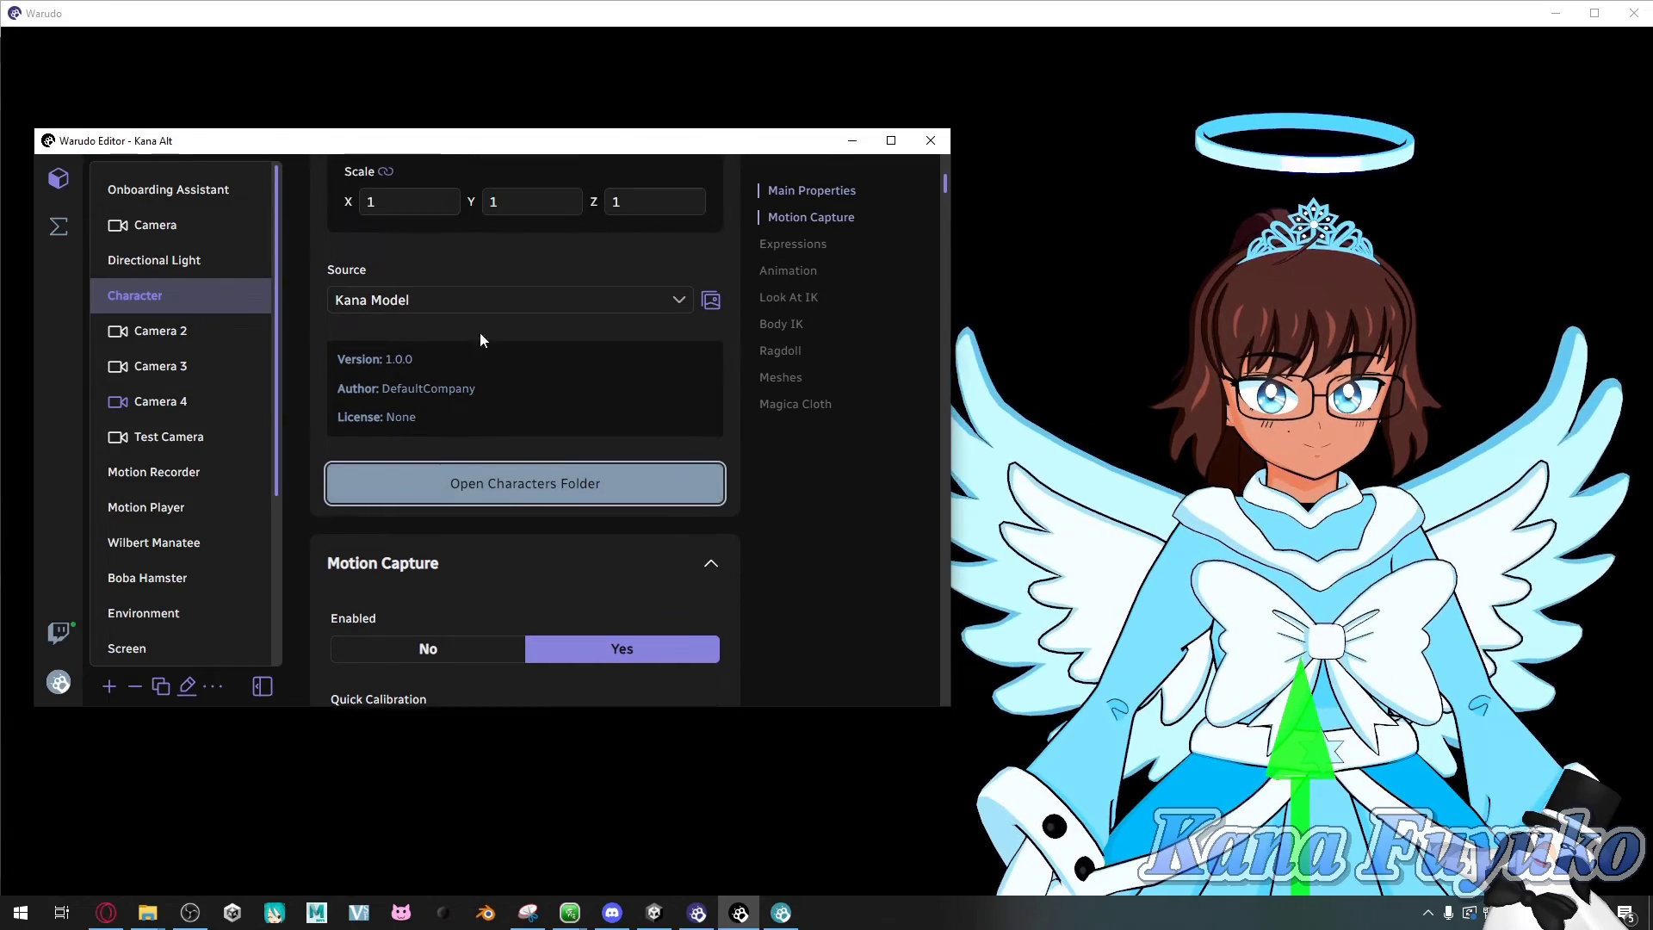
left_click(396, 324)
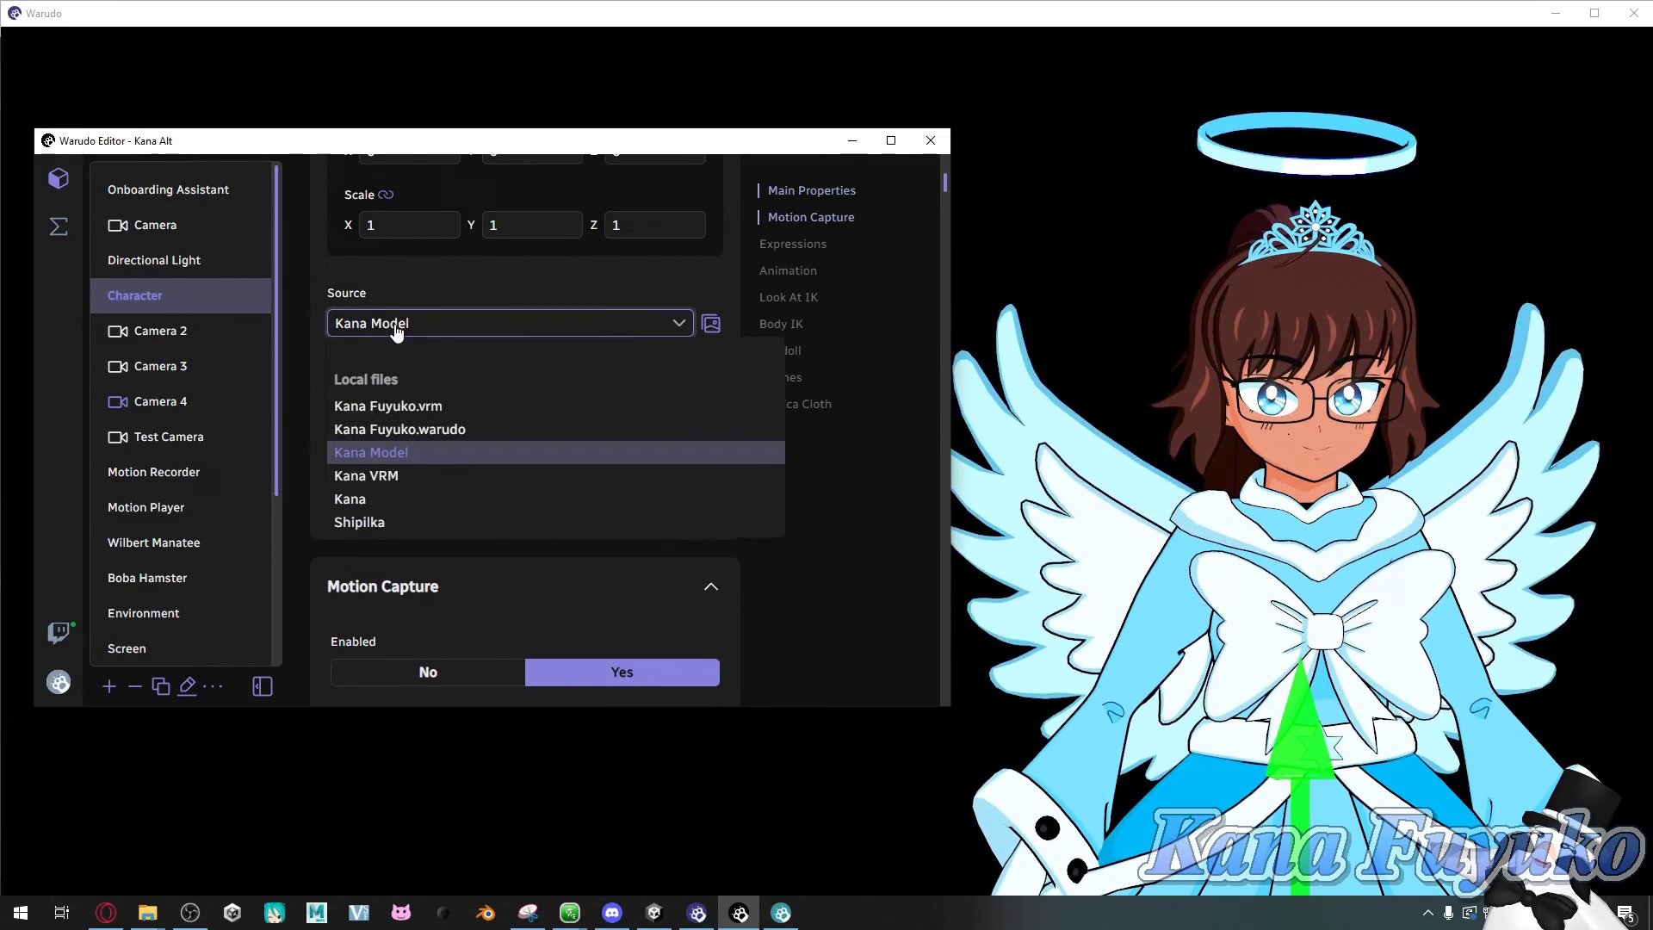
left_click(375, 501)
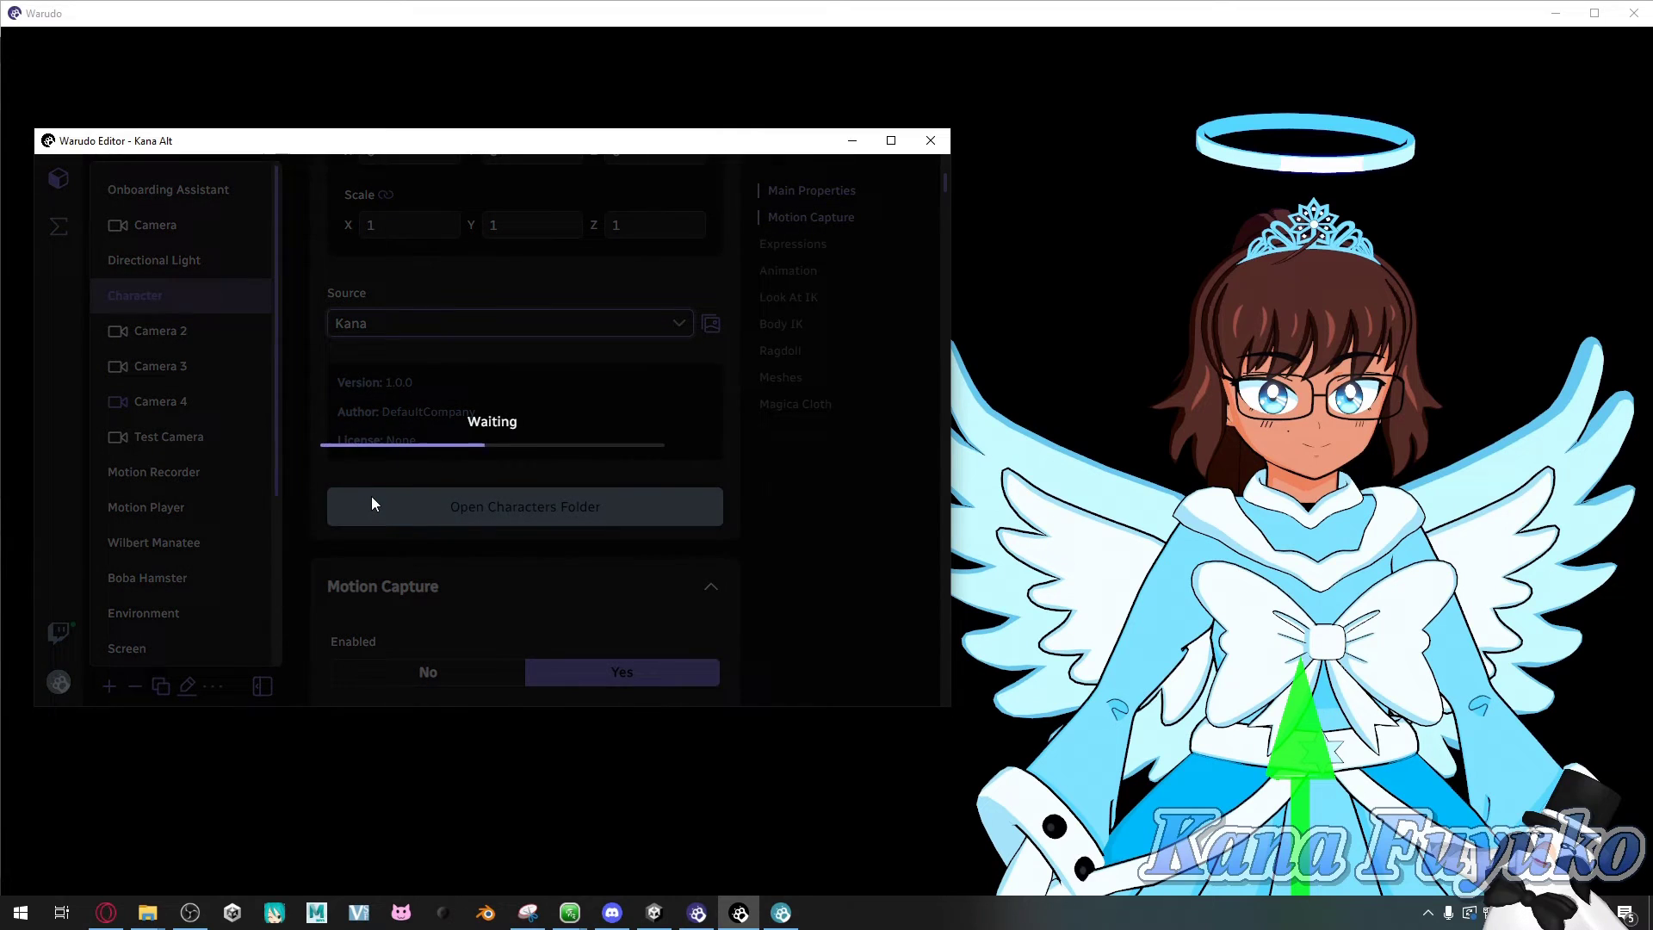